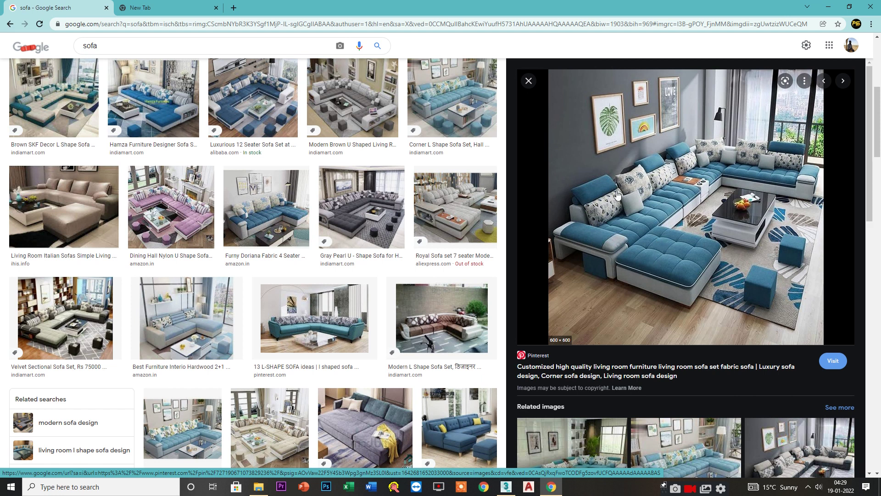
Step: Save the previewed blue corner sofa image as a JPEG in a new Desktop folder named "fabric material"
{"action": "scroll", "coordinate": [667, 229], "scroll_direction": "down", "scroll_amount": 2}
{"action": "scroll", "coordinate": [666, 234], "scroll_direction": "up", "scroll_amount": 2}
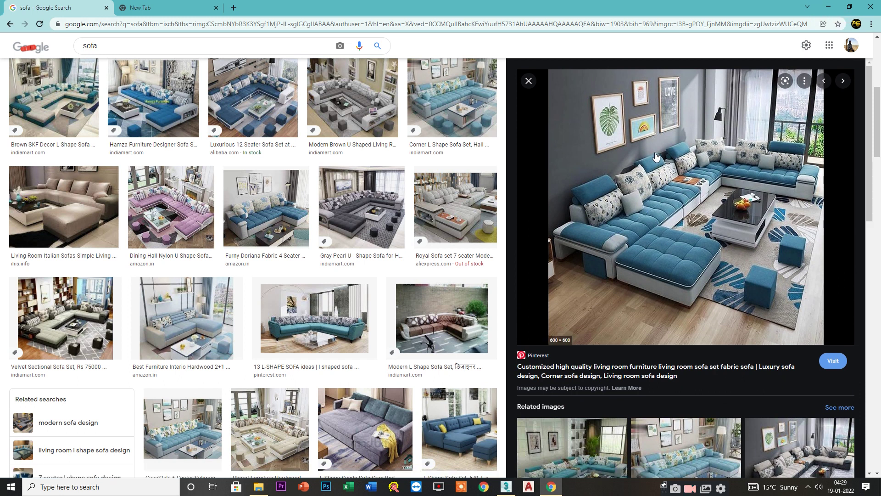
{"action": "right_click", "coordinate": [627, 194]}
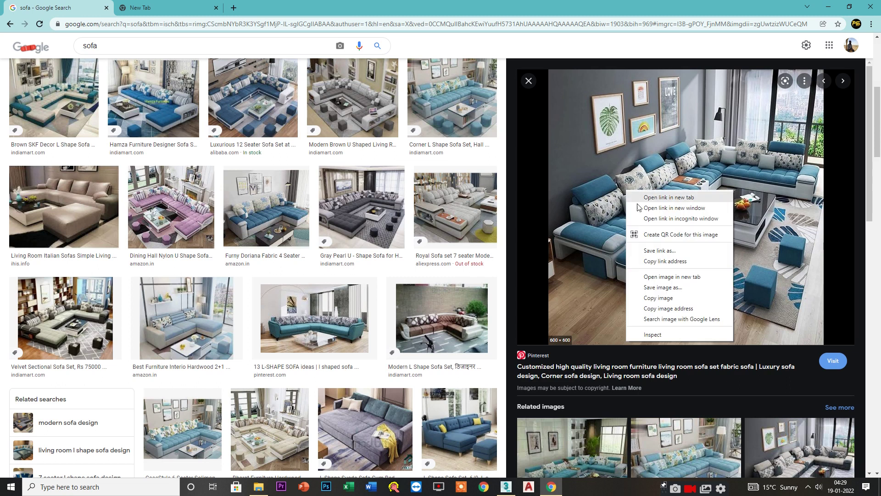
{"action": "left_click", "coordinate": [664, 287]}
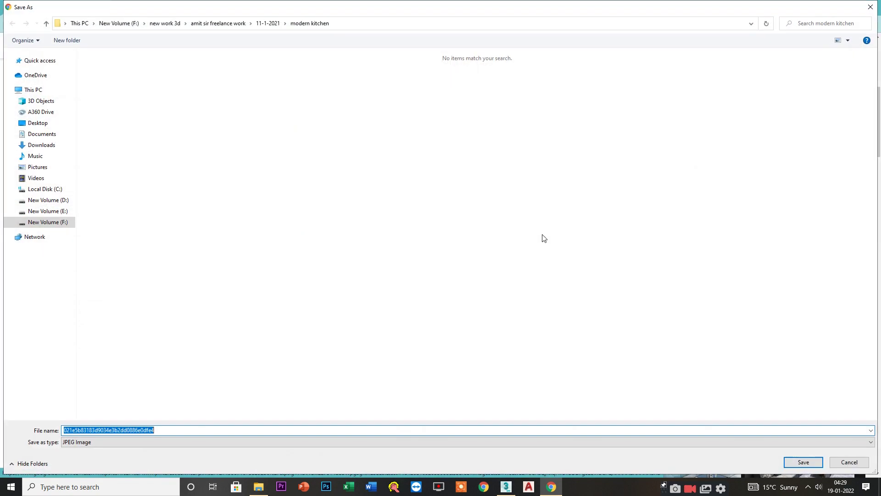
{"action": "left_click", "coordinate": [47, 124]}
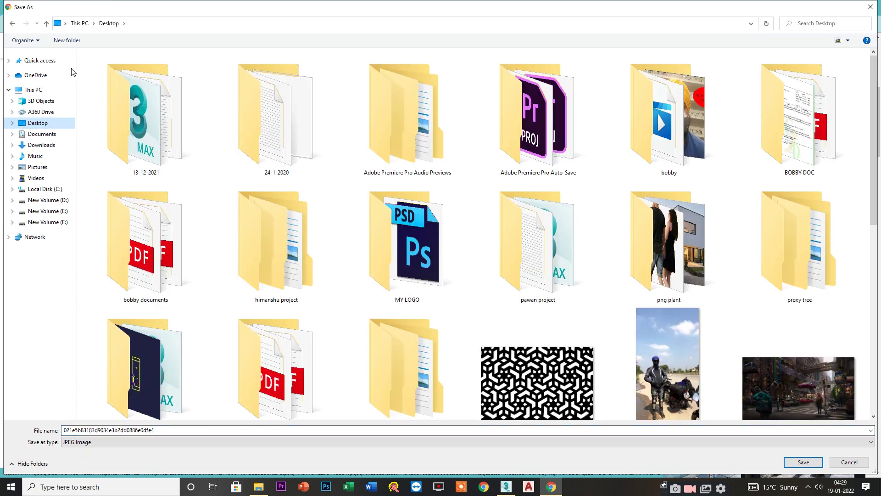
{"action": "left_click", "coordinate": [65, 42]}
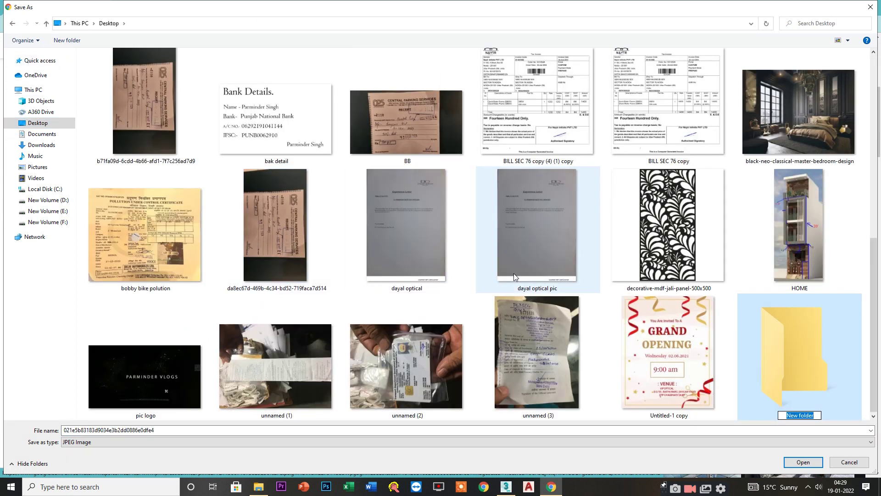
{"action": "type", "text": "fabric material"}
{"action": "key", "text": "Return"}
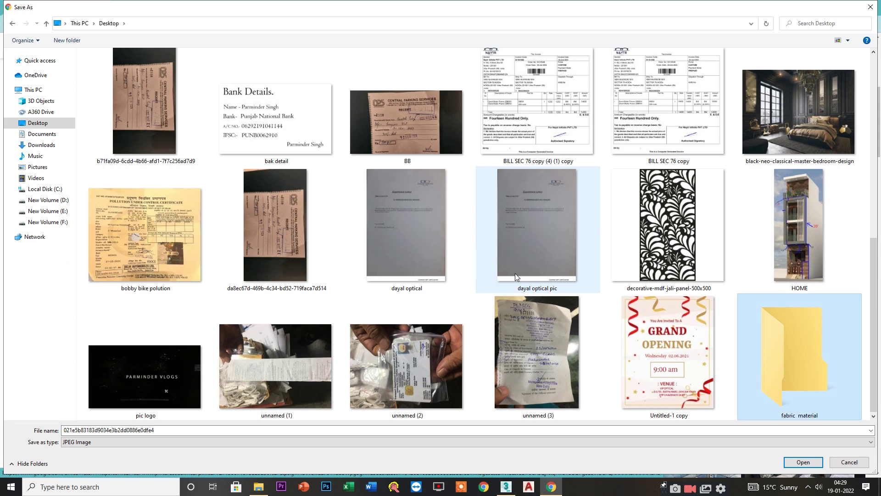
{"action": "key", "text": "Return"}
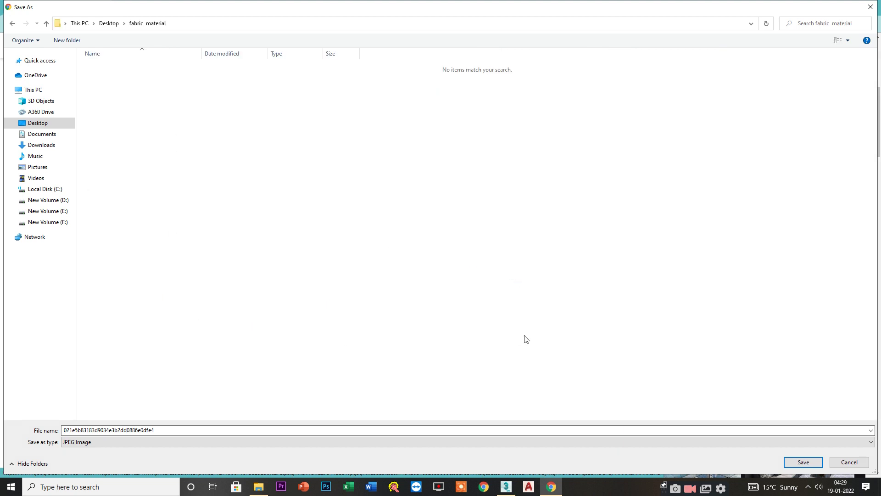
{"action": "left_click", "coordinate": [787, 460]}
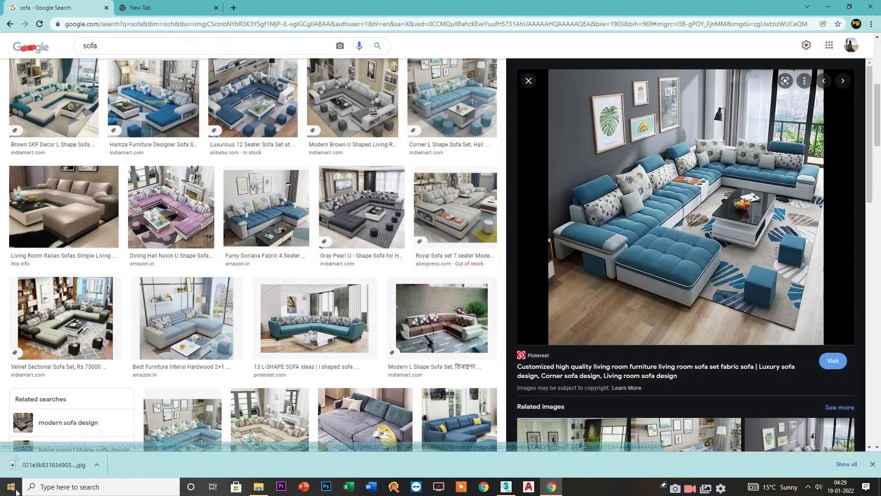
Step: Open the downloaded sofa image for a look, and minimise both the viewer and the browser
{"action": "left_click", "coordinate": [40, 464]}
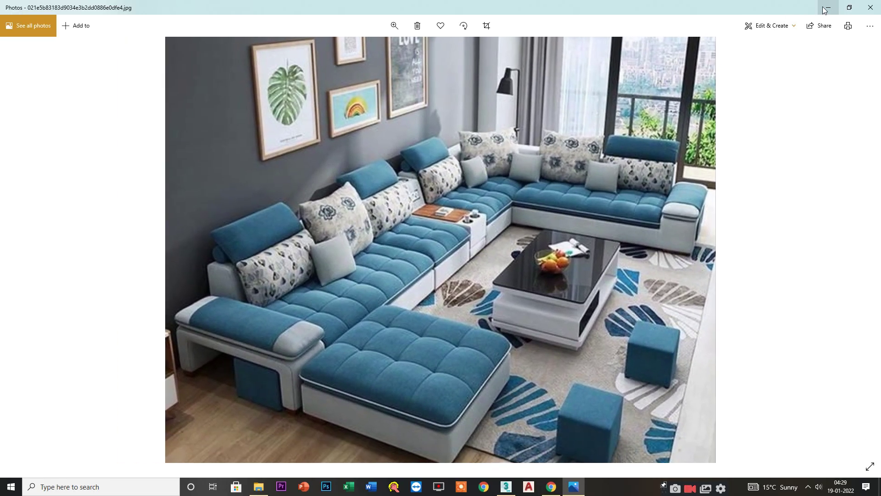
{"action": "left_click", "coordinate": [829, 7]}
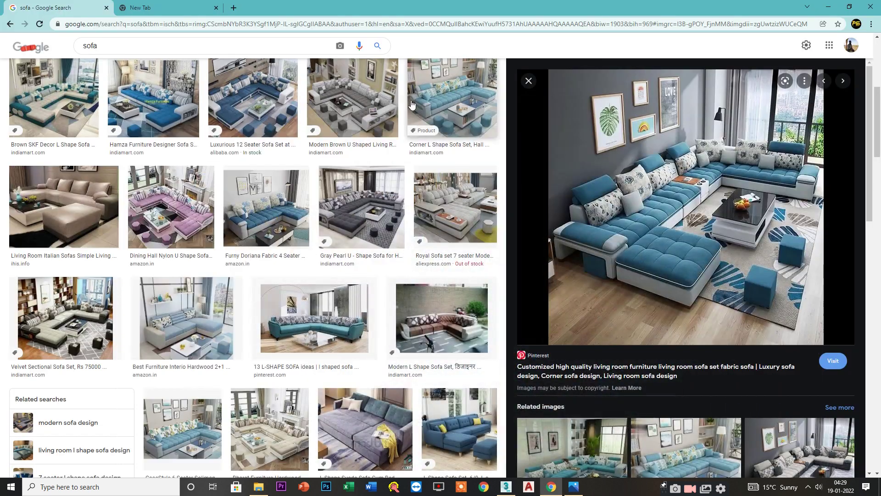
{"action": "left_click", "coordinate": [829, 7]}
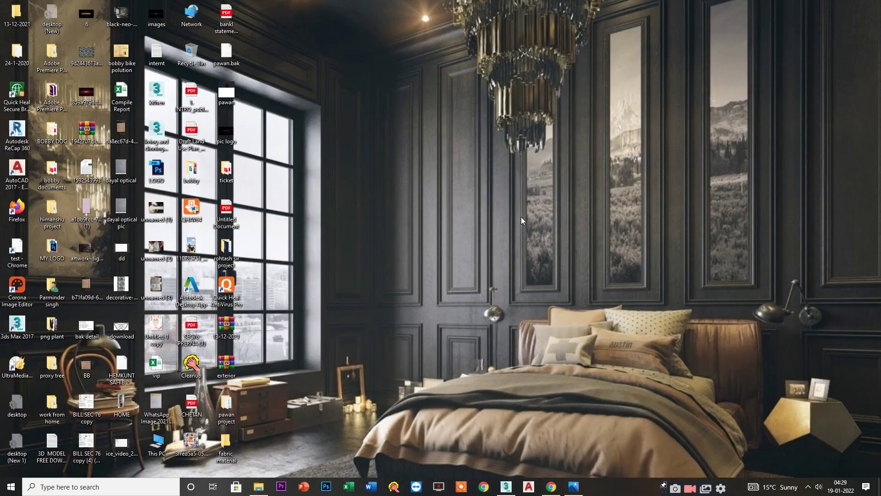
Step: Switch to 3ds Max and reset the scene
{"action": "left_click", "coordinate": [506, 487]}
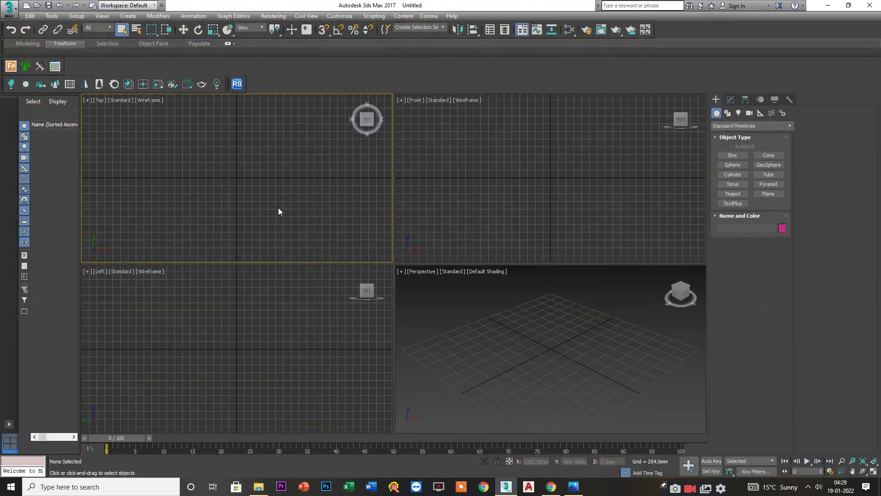
{"action": "left_click", "coordinate": [283, 225]}
{"action": "left_click", "coordinate": [9, 6]}
{"action": "left_click", "coordinate": [32, 50]}
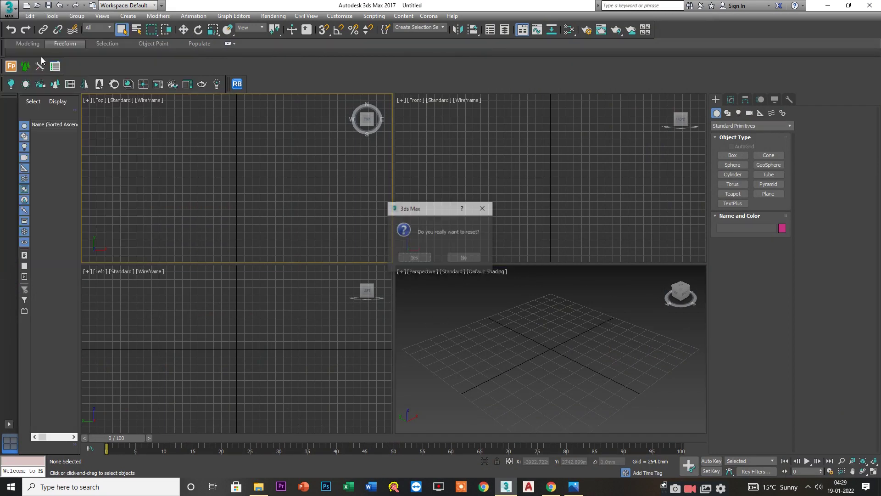
{"action": "left_click", "coordinate": [420, 259]}
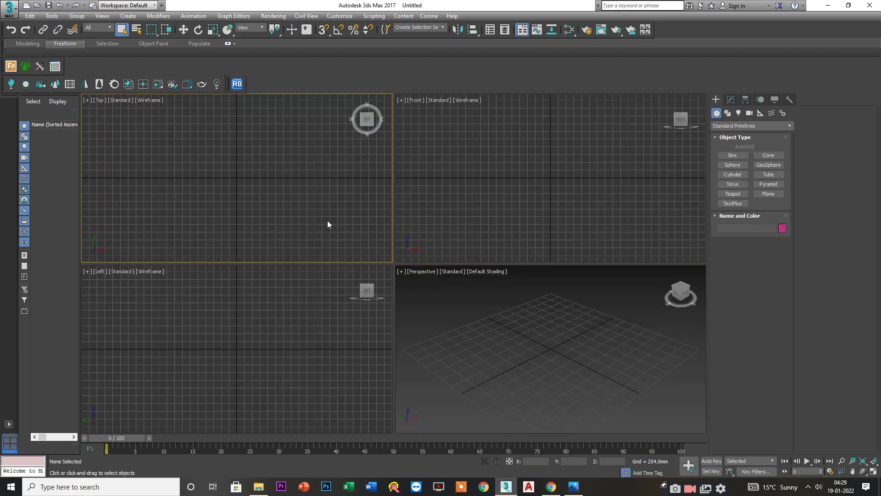
Step: Create a roughly square plane around the middle of the Top viewport and frame it in Perspective
{"action": "left_click", "coordinate": [332, 200]}
{"action": "left_click", "coordinate": [767, 194]}
{"action": "left_click_drag", "start_coordinate": [187, 122], "coordinate": [303, 245]}
{"action": "right_click", "coordinate": [312, 251]}
{"action": "right_click", "coordinate": [468, 312]}
{"action": "key", "text": "alt+w"}
{"action": "key", "text": "z"}
{"action": "key", "text": "alt+w"}
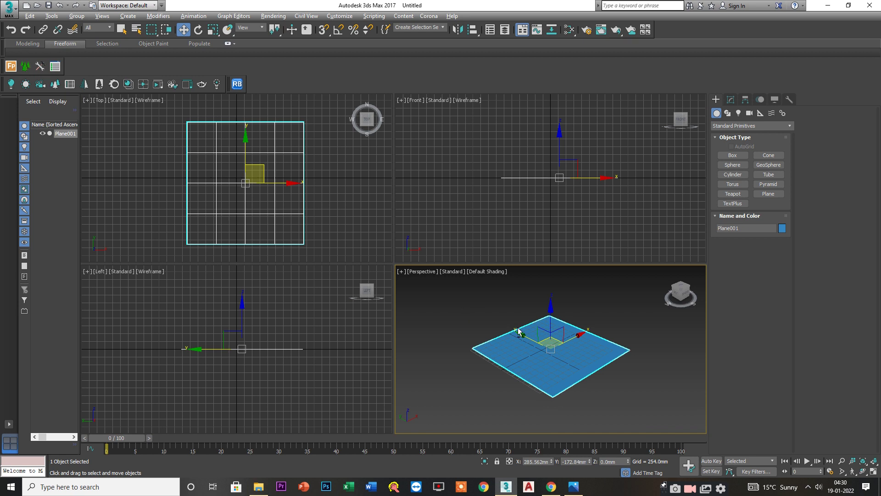
Step: Raise the plane along the Z axis to about 14 mm in the Perspective viewport
{"action": "key", "text": "alt+w"}
{"action": "scroll", "coordinate": [456, 311], "scroll_direction": "up", "scroll_amount": 6}
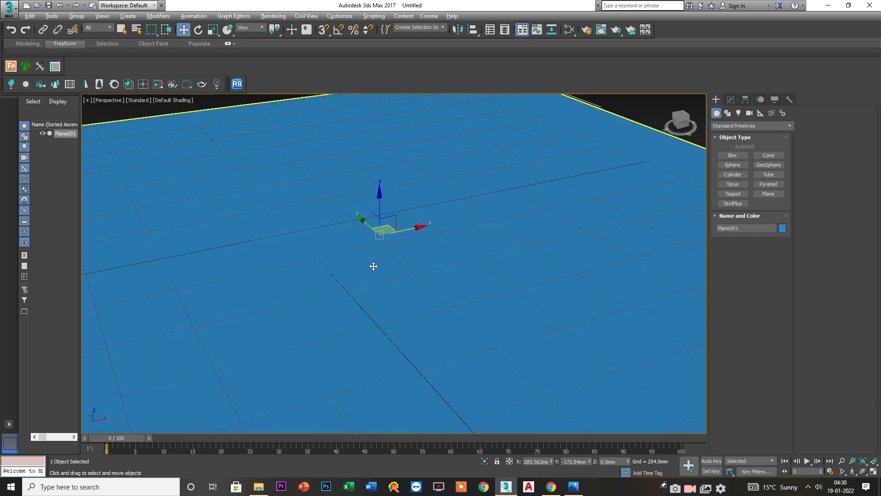
{"action": "middle_click_drag", "start_coordinate": [377, 257], "coordinate": [381, 233], "text": "alt"}
{"action": "left_click_drag", "start_coordinate": [381, 217], "coordinate": [381, 212]}
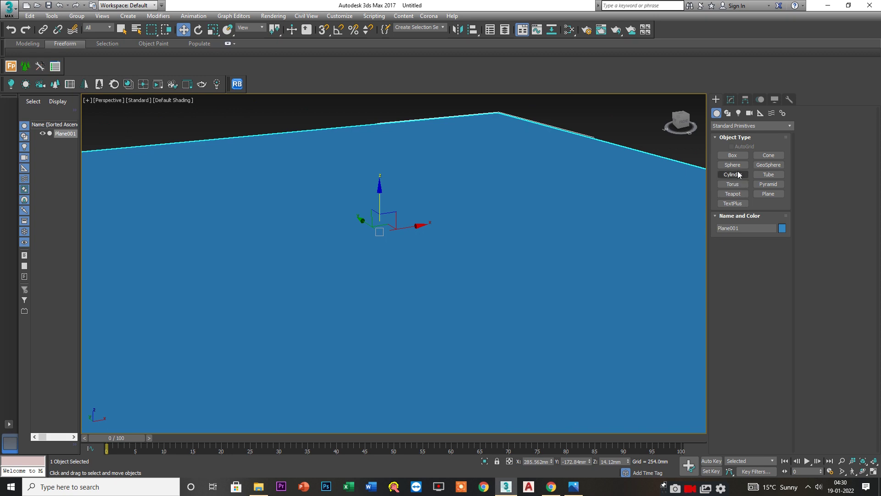
Step: Create a teapot with a radius of about 87 mm on the plane, drawing it in the Top viewport
{"action": "left_click", "coordinate": [732, 194]}
{"action": "key", "text": "alt+w"}
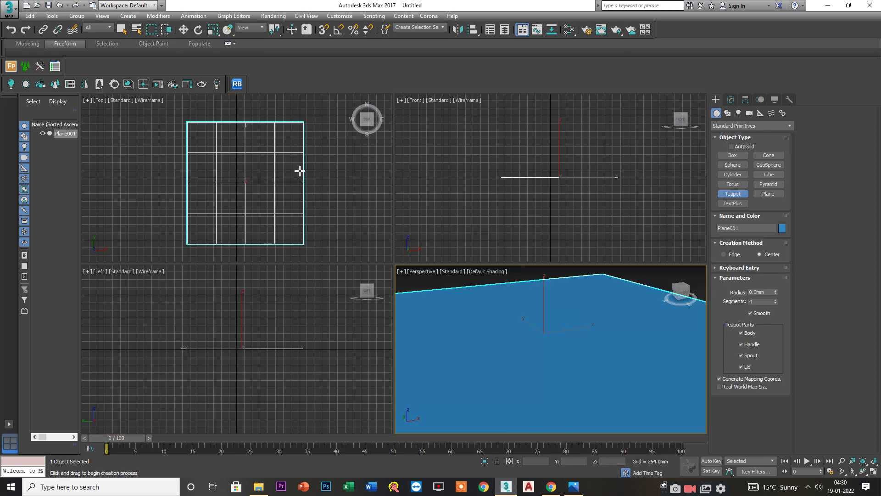
{"action": "key", "text": "alt+w"}
{"action": "scroll", "coordinate": [430, 291], "scroll_direction": "up", "scroll_amount": 3}
{"action": "key", "text": "alt+w"}
{"action": "key", "text": "alt+w"}
{"action": "left_click_drag", "start_coordinate": [371, 244], "coordinate": [377, 253]}
{"action": "right_click", "coordinate": [377, 254]}
Step: Raise the teapot along the Z axis to about 11 mm in the Perspective viewport
{"action": "scroll", "coordinate": [370, 240], "scroll_direction": "up", "scroll_amount": 4}
{"action": "middle_click_drag", "start_coordinate": [370, 249], "coordinate": [372, 240], "text": "alt"}
{"action": "left_click_drag", "start_coordinate": [373, 240], "coordinate": [373, 231]}
{"action": "mouse_move", "coordinate": [374, 231]}
{"action": "middle_mouse_down", "text": "alt"}
{"action": "mouse_move", "coordinate": [373, 243]}
{"action": "mouse_move", "coordinate": [377, 228]}
{"action": "middle_mouse_up", "text": "alt"}
{"action": "scroll", "coordinate": [374, 244], "scroll_direction": "up", "scroll_amount": 3}
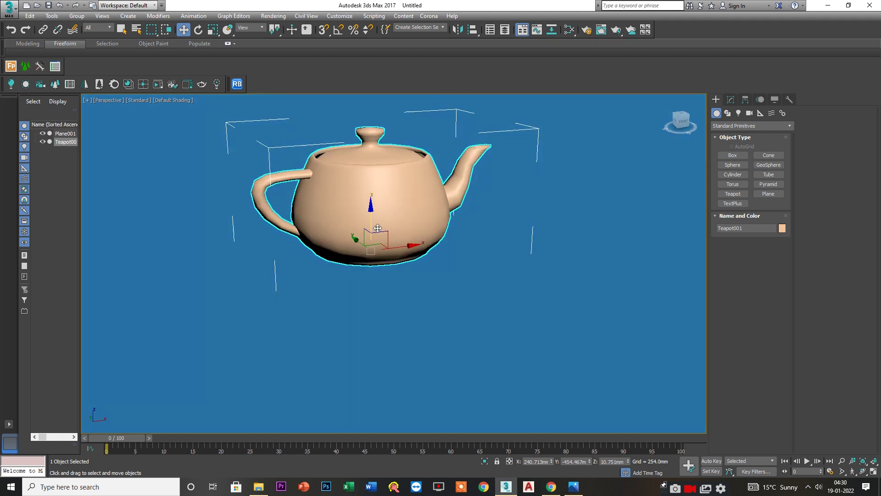
{"action": "scroll", "coordinate": [377, 228], "scroll_direction": "up", "scroll_amount": 2}
Step: Set the teapot's segments to 32 and inspect its smoothness up close
{"action": "left_click", "coordinate": [730, 100]}
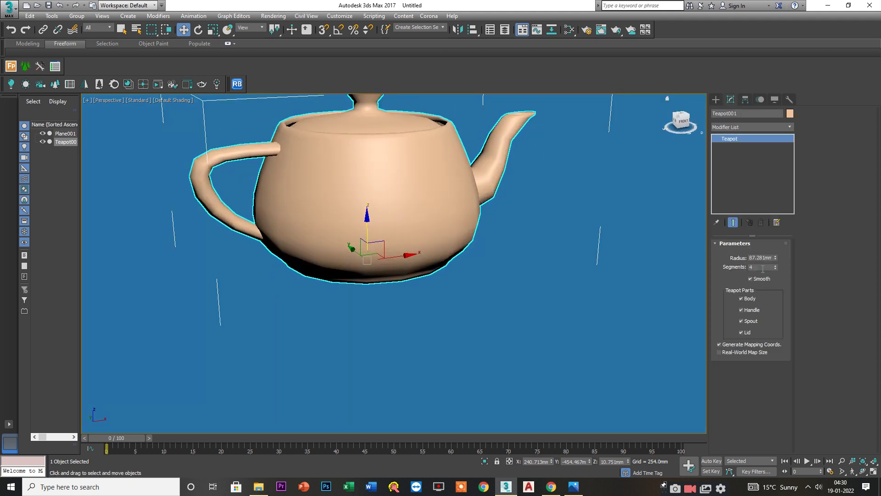
{"action": "double_click", "coordinate": [763, 269]}
{"action": "type", "text": "32"}
{"action": "key", "text": "Return"}
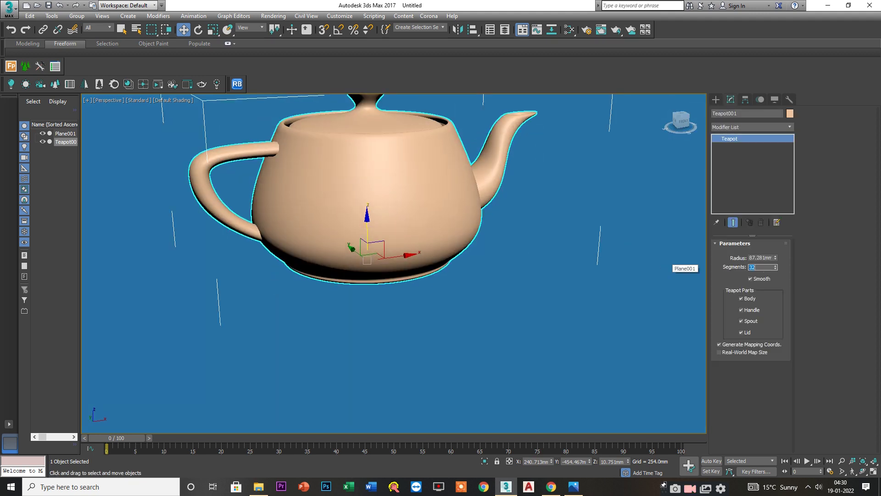
{"action": "scroll", "coordinate": [439, 221], "scroll_direction": "up", "scroll_amount": 4}
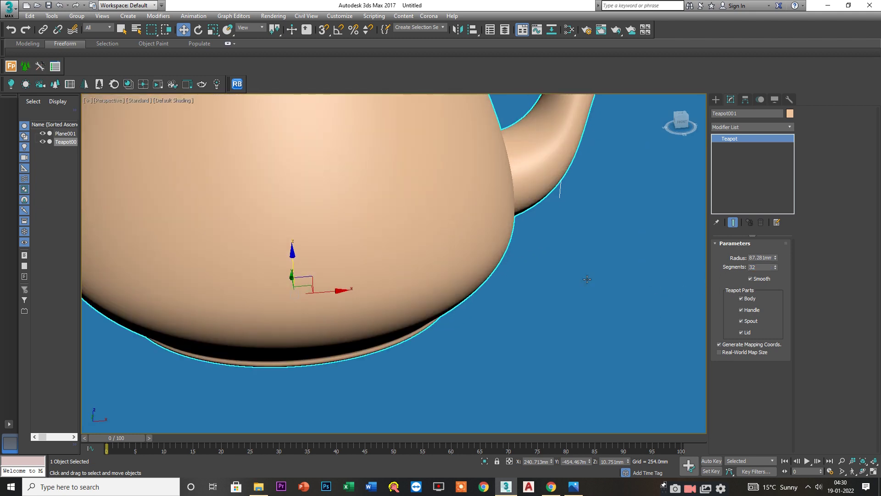
{"action": "scroll", "coordinate": [547, 320], "scroll_direction": "up", "scroll_amount": 2}
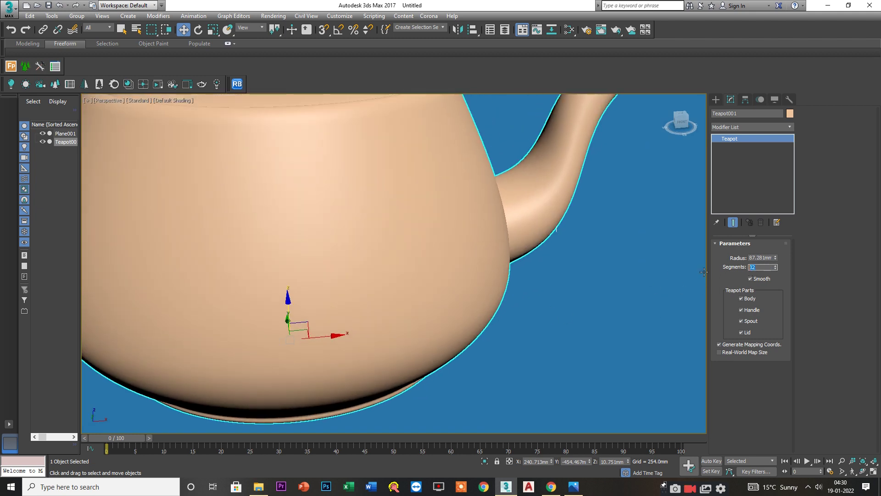
Step: Compare teapot smoothness by trying segment values of 4, 1 and 4 again, and restore the segments to 32
{"action": "type", "text": "4"}
{"action": "key", "text": "Return"}
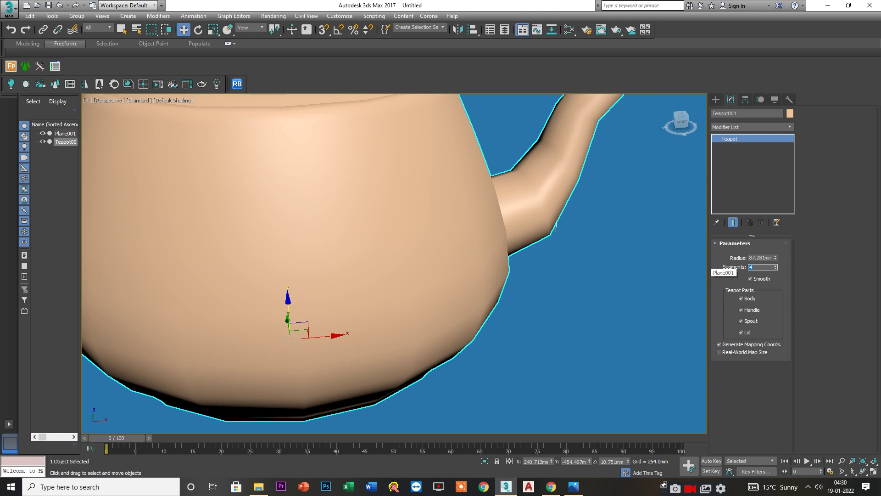
{"action": "type", "text": "1"}
{"action": "key", "text": "Return"}
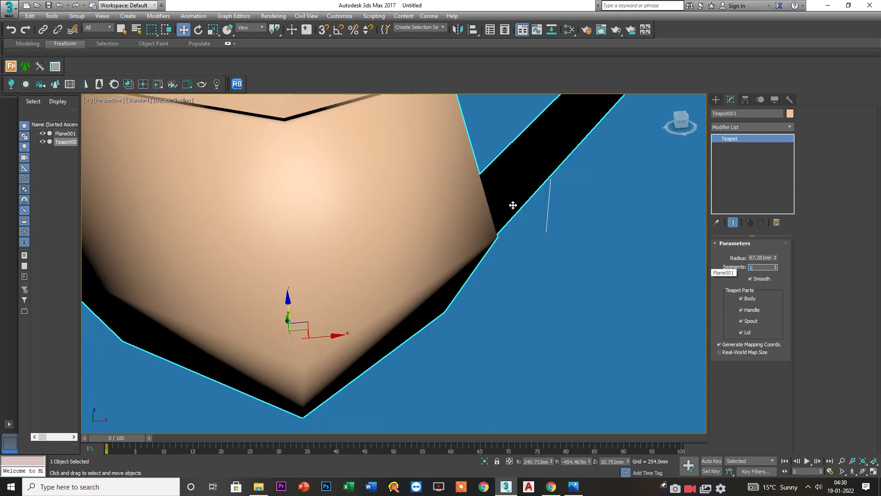
{"action": "scroll", "coordinate": [496, 208], "scroll_direction": "down", "scroll_amount": 5}
{"action": "middle_click_drag", "start_coordinate": [477, 223], "coordinate": [448, 248], "text": "alt"}
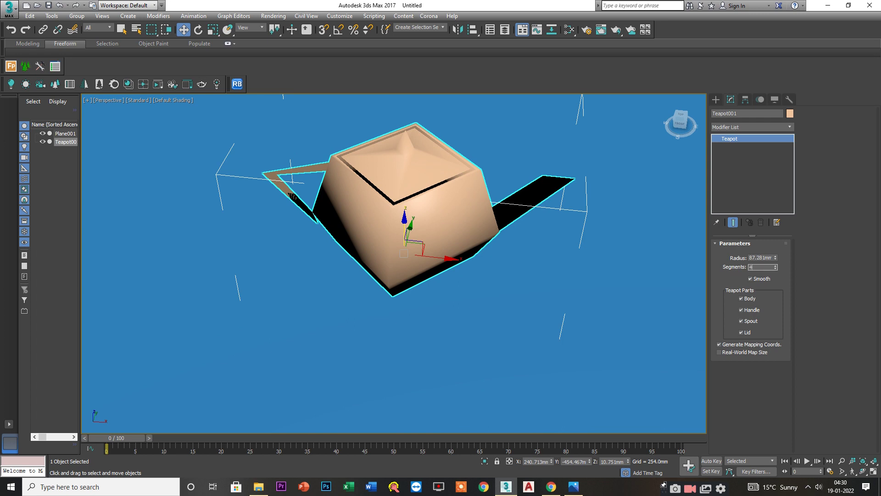
{"action": "type", "text": "4"}
{"action": "key", "text": "Return"}
{"action": "scroll", "coordinate": [543, 209], "scroll_direction": "up", "scroll_amount": 6}
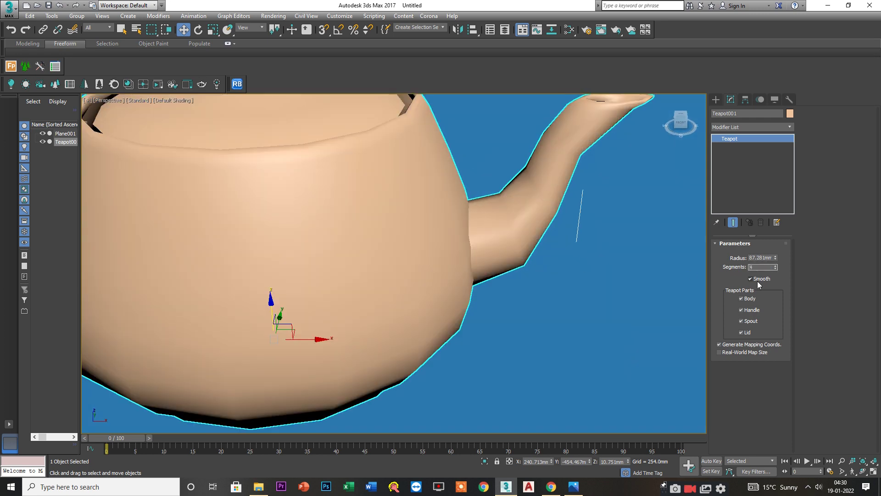
{"action": "type", "text": "32"}
{"action": "key", "text": "Return"}
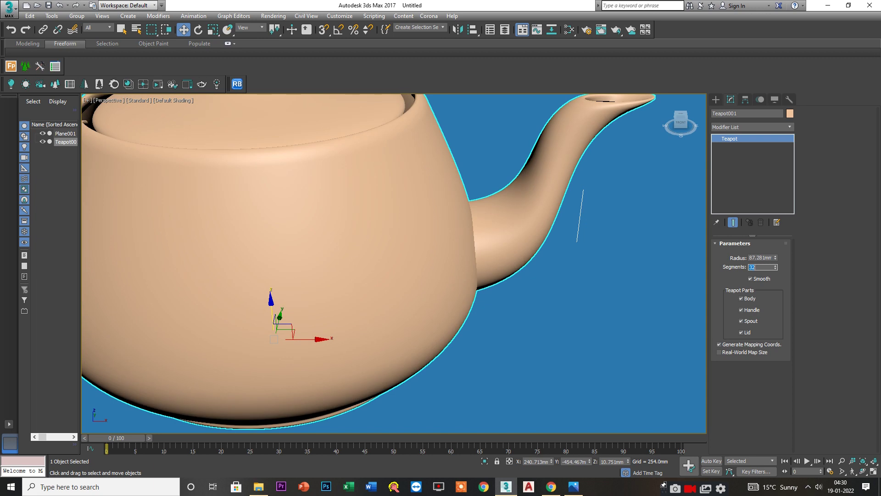
Step: Move the teapot along the Y axis to about -205 mm in the Top viewport
{"action": "mouse_move", "coordinate": [513, 267]}
{"action": "middle_mouse_down", "text": "alt"}
{"action": "mouse_move", "coordinate": [489, 244]}
{"action": "mouse_move", "coordinate": [502, 245]}
{"action": "mouse_move", "coordinate": [509, 266]}
{"action": "middle_mouse_up", "text": "alt"}
{"action": "key", "text": "alt+w"}
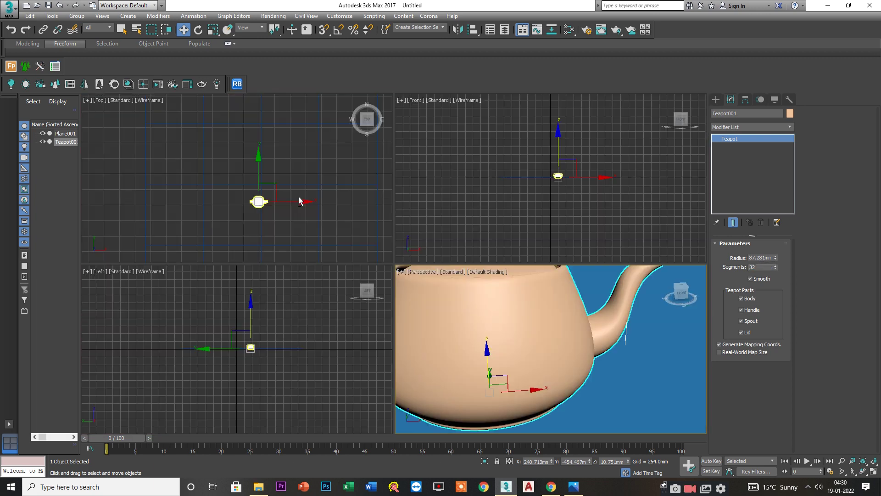
{"action": "middle_click", "coordinate": [301, 199]}
{"action": "key", "text": "alt+w"}
{"action": "scroll", "coordinate": [395, 271], "scroll_direction": "up", "scroll_amount": 3}
{"action": "key", "text": "alt+w"}
{"action": "key", "text": "alt+w"}
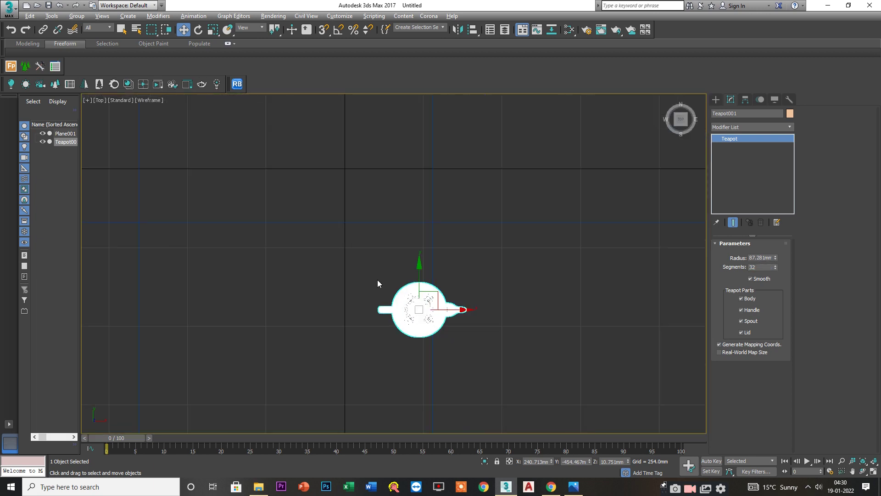
{"action": "left_click_drag", "start_coordinate": [427, 292], "coordinate": [434, 214]}
Step: Open the Slate Material Editor and place its window beside the teapot in the Perspective viewport
{"action": "key", "text": "alt+w"}
{"action": "middle_click", "coordinate": [502, 372]}
{"action": "key", "text": "alt+w"}
{"action": "middle_click_drag", "start_coordinate": [502, 372], "coordinate": [410, 366], "text": "alt"}
{"action": "scroll", "coordinate": [332, 285], "scroll_direction": "down", "scroll_amount": 4}
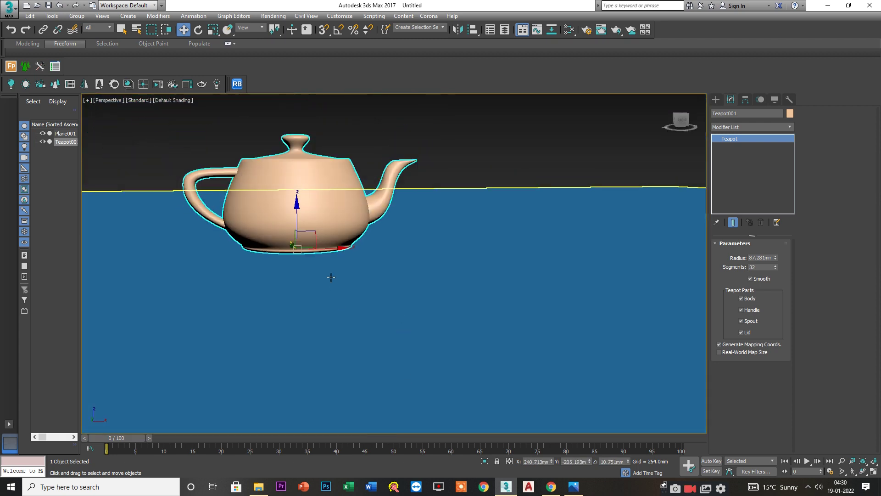
{"action": "middle_click_drag", "start_coordinate": [333, 285], "coordinate": [352, 310], "text": "alt"}
{"action": "scroll", "coordinate": [355, 313], "scroll_direction": "up", "scroll_amount": 2}
{"action": "key", "text": "m"}
{"action": "left_click_drag", "start_coordinate": [504, 282], "coordinate": [542, 89]}
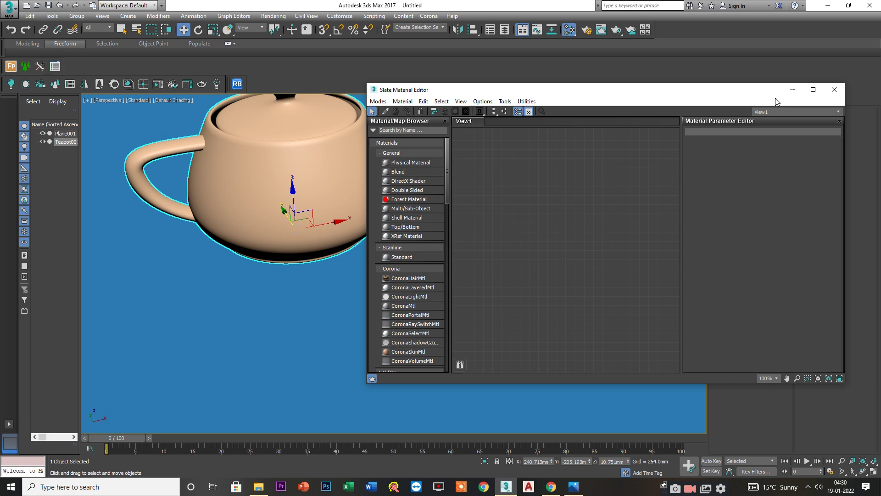
{"action": "left_click", "coordinate": [339, 16]}
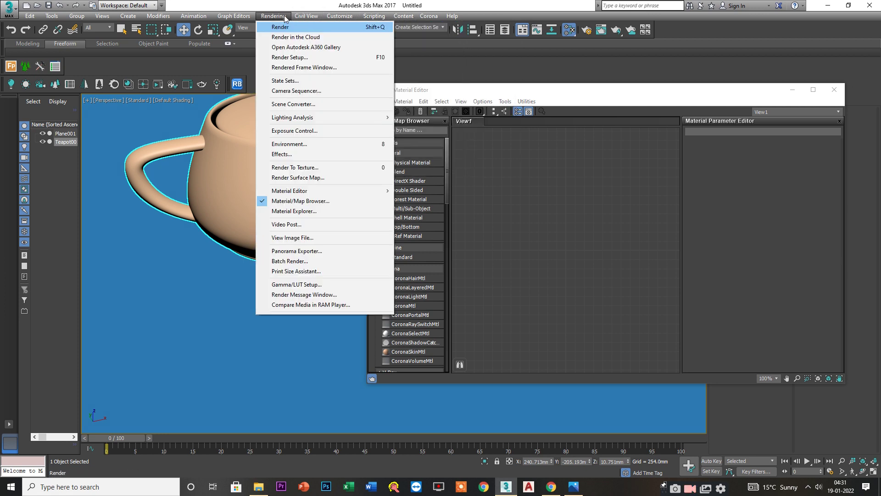
{"action": "mouse_move", "coordinate": [309, 192]}
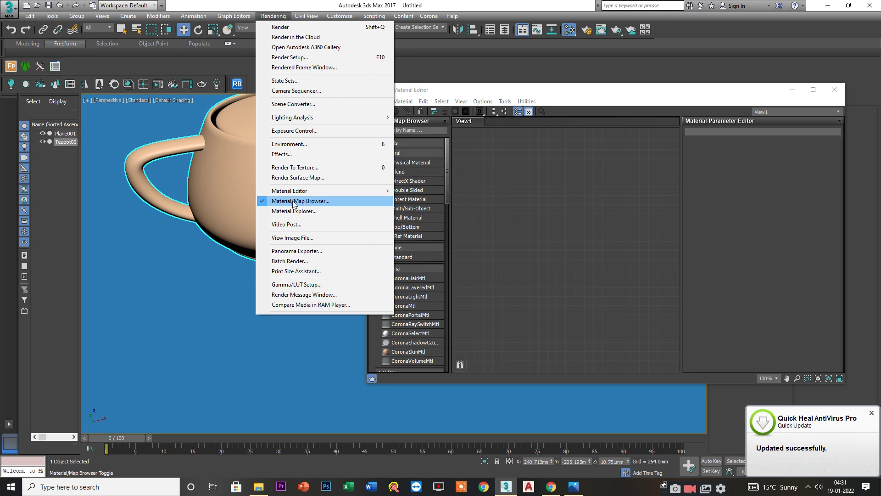
{"action": "left_click", "coordinate": [541, 176]}
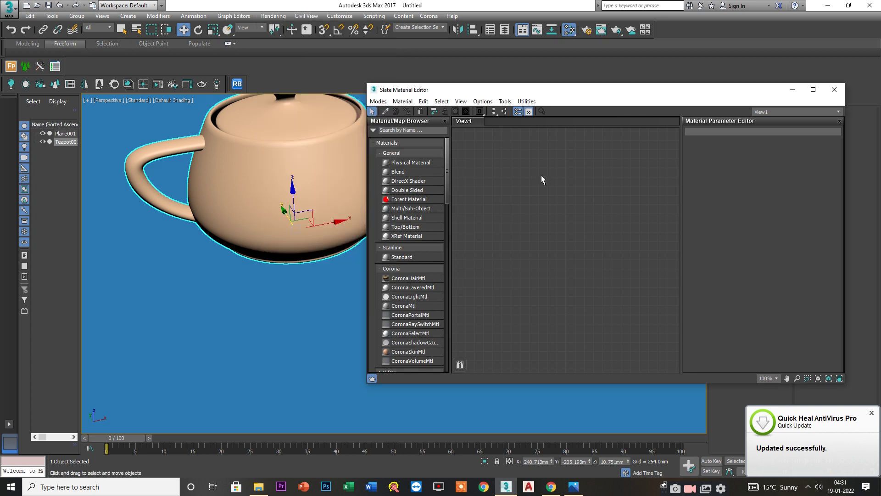
{"action": "scroll", "coordinate": [541, 236], "scroll_direction": "down", "scroll_amount": 2}
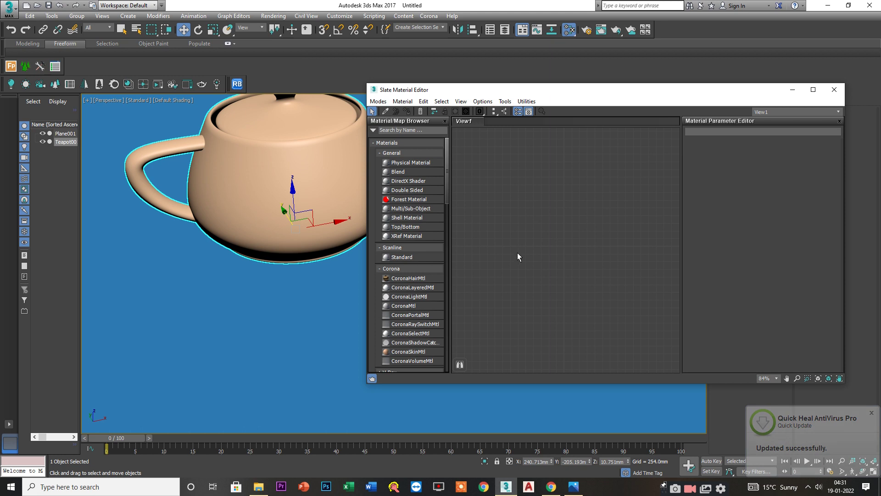
{"action": "scroll", "coordinate": [509, 264], "scroll_direction": "up", "scroll_amount": 1}
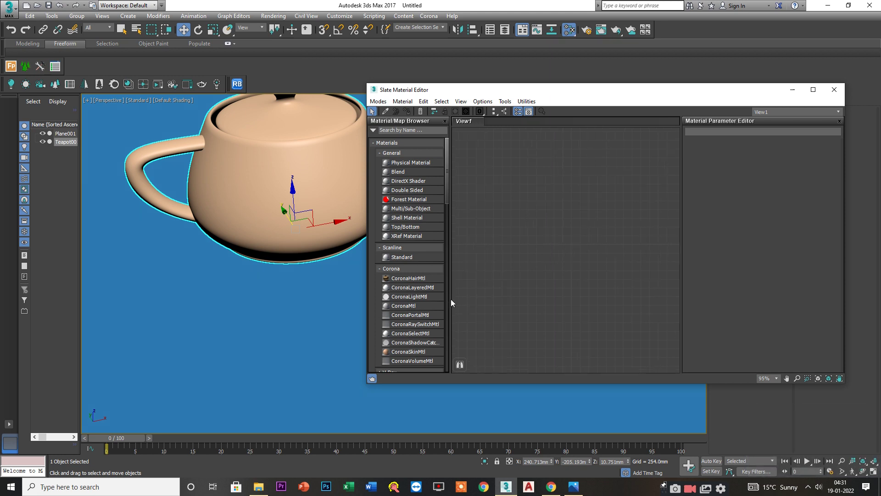
{"action": "left_click", "coordinate": [274, 16]}
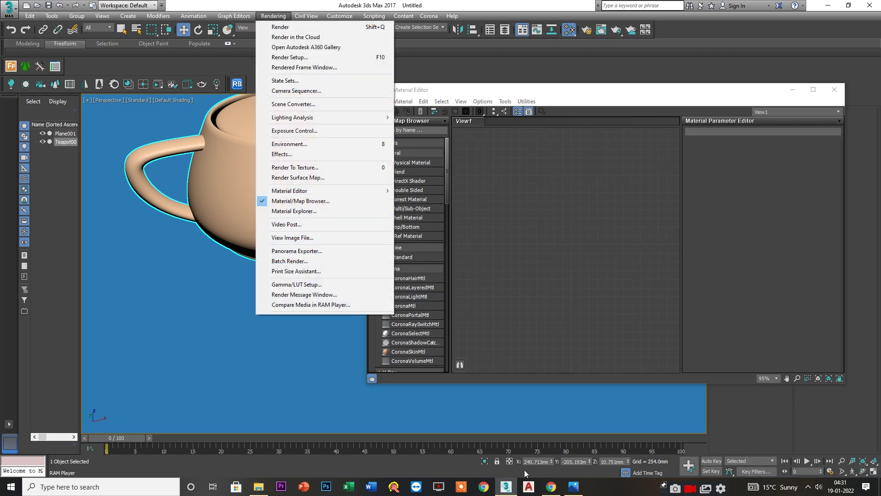
{"action": "left_click", "coordinate": [576, 489]}
{"action": "left_click", "coordinate": [577, 489]}
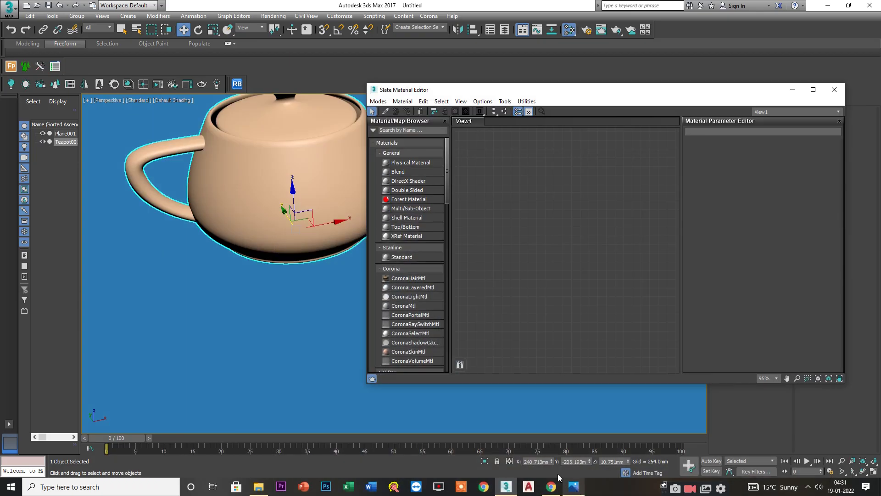
Step: View the downloaded sofa image from the fabric material folder on the Desktop in the image file viewer
{"action": "left_click", "coordinate": [274, 16]}
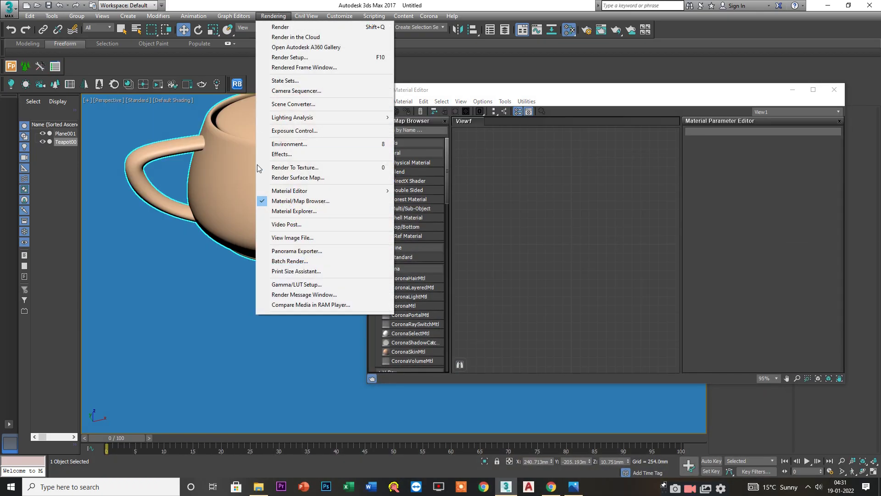
{"action": "left_click", "coordinate": [284, 238]}
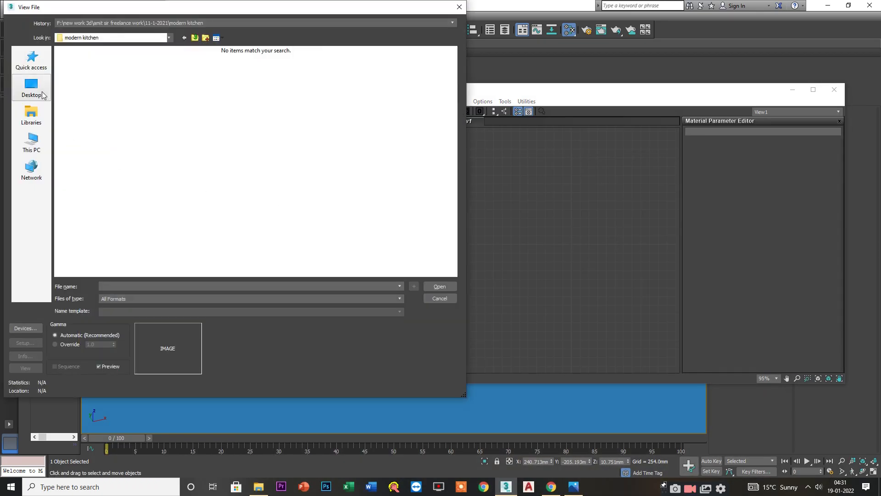
{"action": "left_click", "coordinate": [32, 86]}
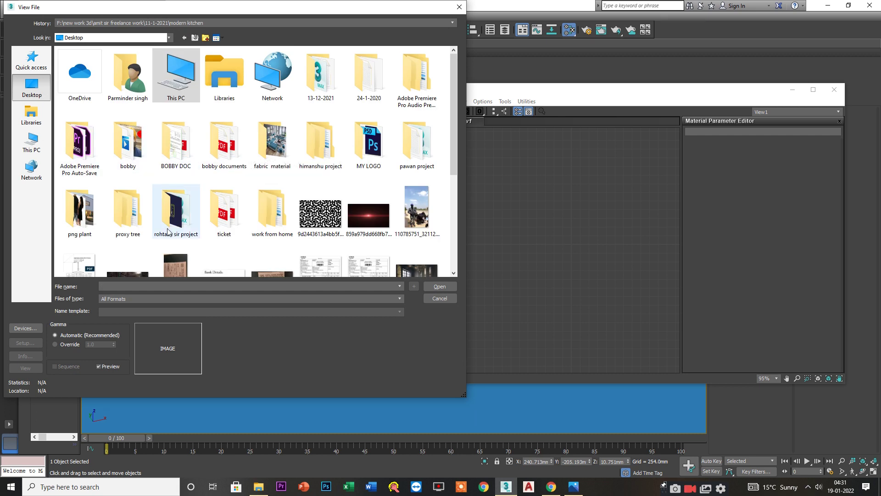
{"action": "left_click", "coordinate": [370, 153]}
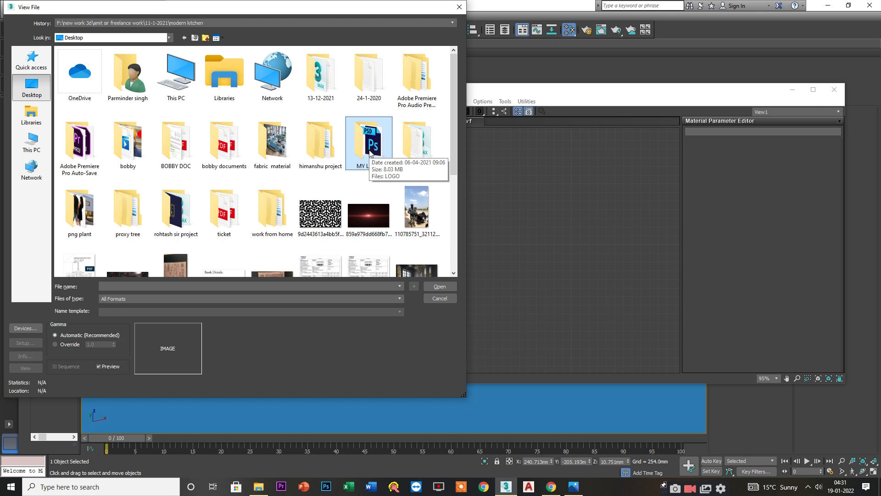
{"action": "left_click", "coordinate": [272, 143]}
{"action": "double_click", "coordinate": [272, 143]}
{"action": "double_click", "coordinate": [86, 74]}
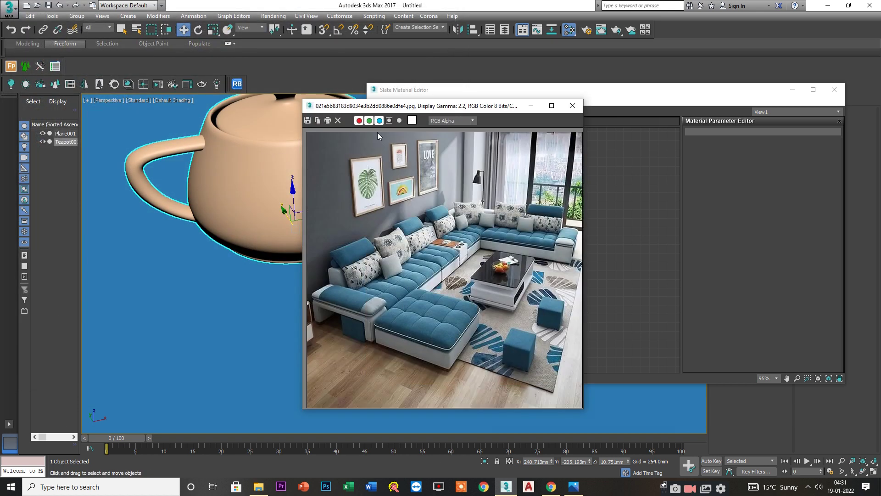
Step: Move the sofa image window clear of the Slate Material Editor and examine the blue seat and patterned cushion fabrics up close
{"action": "left_click_drag", "start_coordinate": [386, 111], "coordinate": [136, 30]}
{"action": "scroll", "coordinate": [167, 137], "scroll_direction": "up", "scroll_amount": 5}
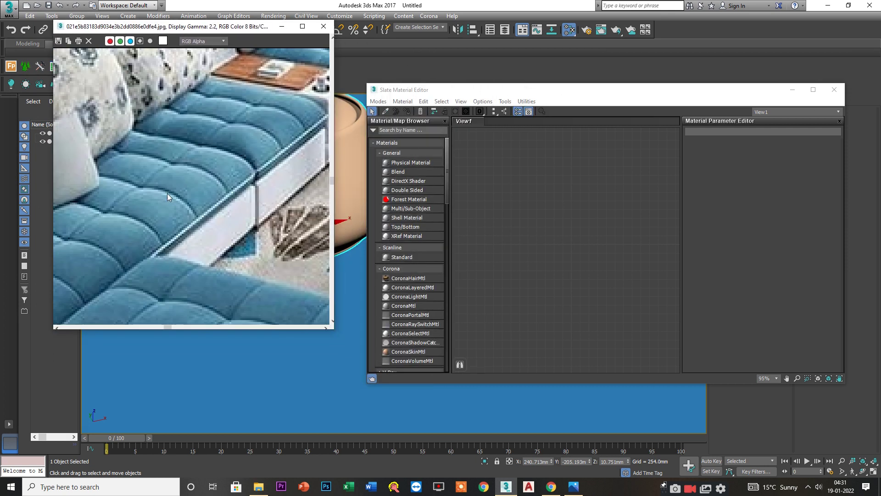
{"action": "middle_click_drag", "start_coordinate": [271, 178], "coordinate": [276, 180]}
{"action": "middle_click_drag", "start_coordinate": [133, 167], "coordinate": [216, 217]}
{"action": "middle_click_drag", "start_coordinate": [140, 186], "coordinate": [181, 211]}
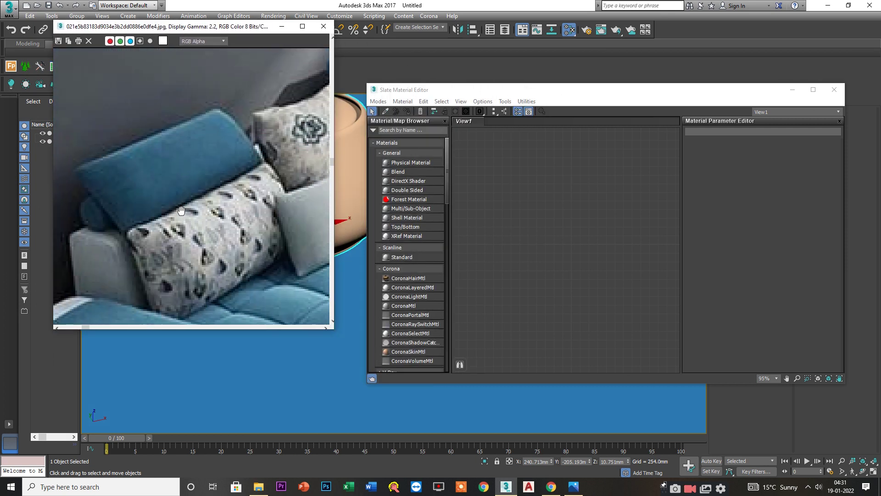
Step: Maximize the sofa image, examine the seat, backrest and pillow fabrics across the whole set, and minimize the image window
{"action": "left_click", "coordinate": [302, 27]}
{"action": "scroll", "coordinate": [254, 199], "scroll_direction": "up", "scroll_amount": 2}
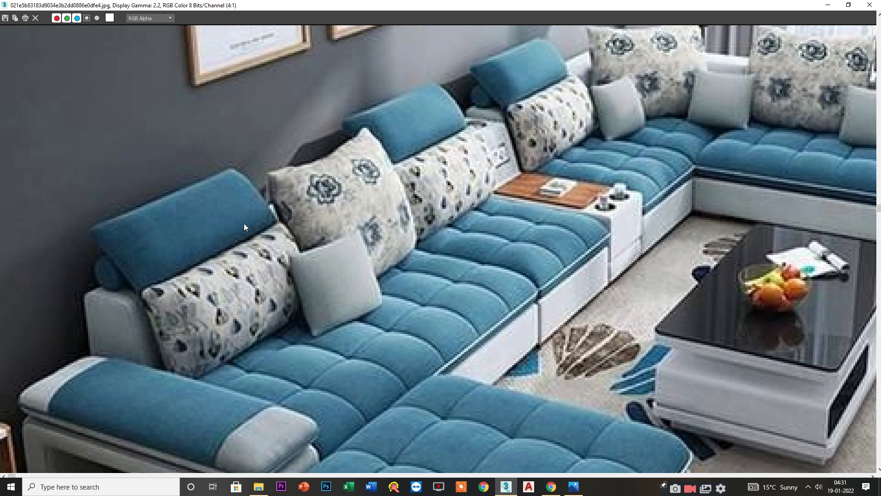
{"action": "scroll", "coordinate": [250, 236], "scroll_direction": "down", "scroll_amount": 3}
{"action": "scroll", "coordinate": [260, 235], "scroll_direction": "up", "scroll_amount": 3}
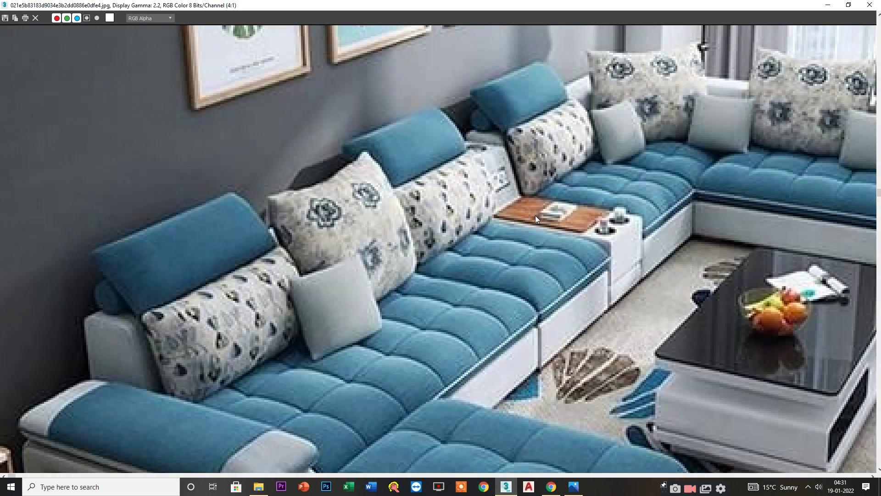
{"action": "scroll", "coordinate": [508, 248], "scroll_direction": "down", "scroll_amount": 1}
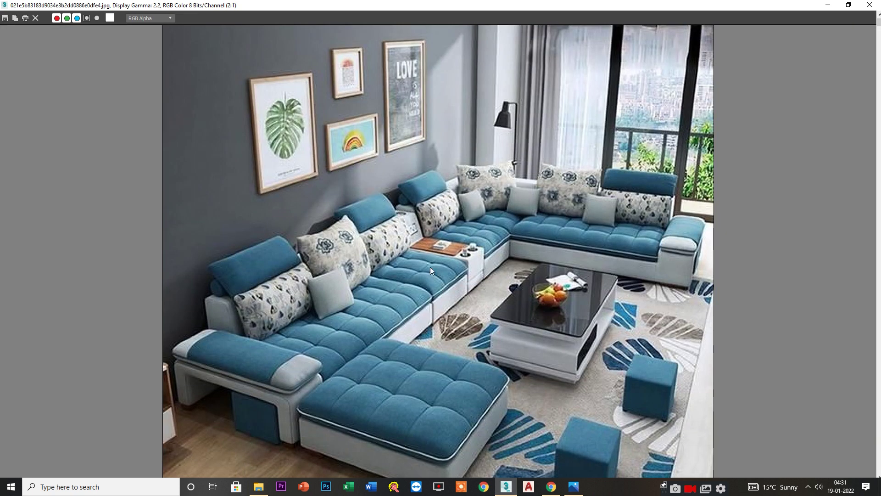
{"action": "scroll", "coordinate": [592, 177], "scroll_direction": "up", "scroll_amount": 1}
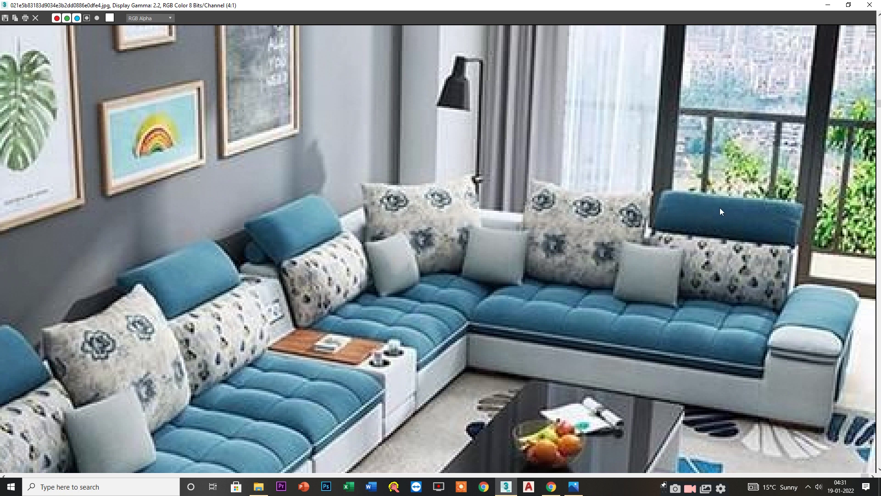
{"action": "scroll", "coordinate": [655, 224], "scroll_direction": "down", "scroll_amount": 1}
{"action": "scroll", "coordinate": [564, 274], "scroll_direction": "up", "scroll_amount": 1}
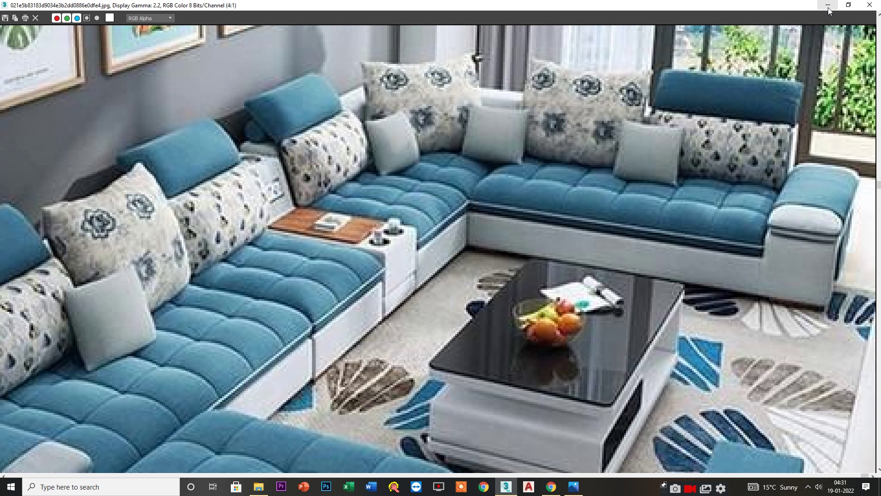
{"action": "left_click", "coordinate": [828, 6]}
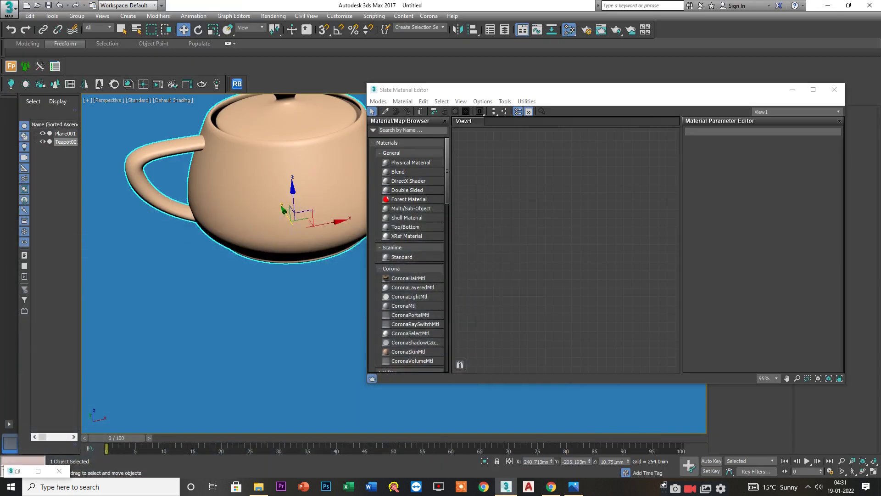
{"action": "left_click", "coordinate": [531, 232]}
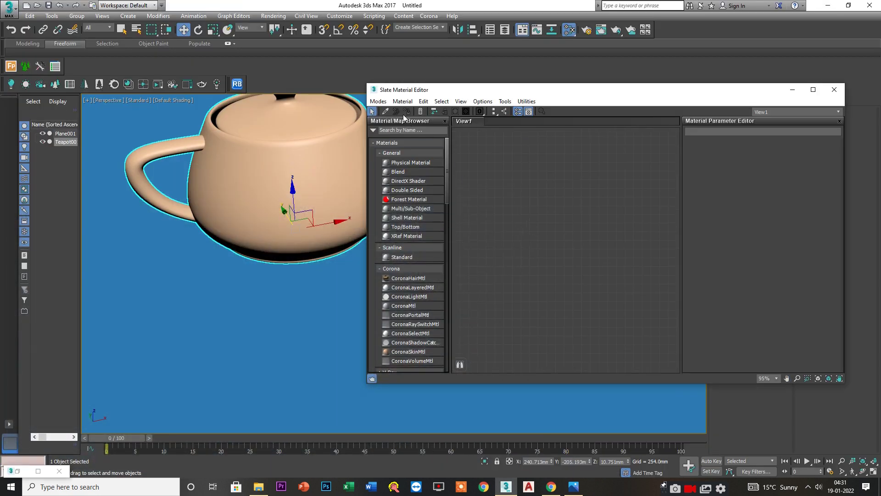
Step: Switch to Chrome and search Google Images for "fabric" in the empty tab
{"action": "left_click", "coordinate": [551, 486]}
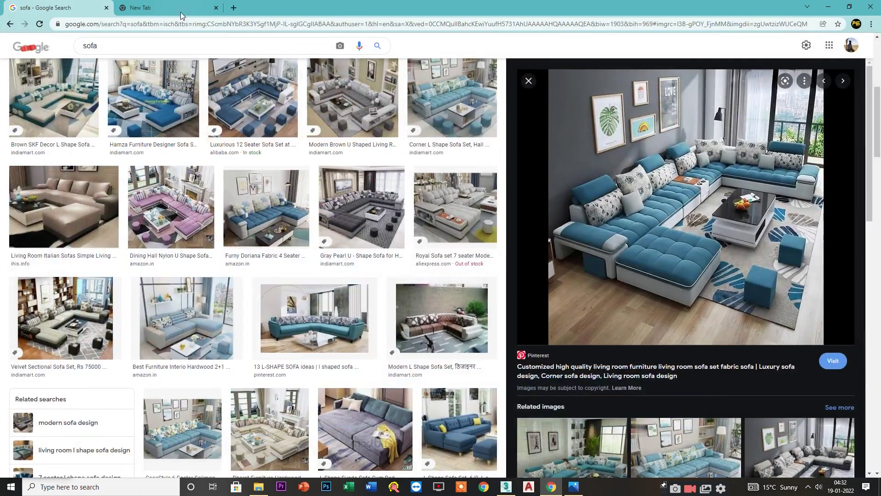
{"action": "left_click", "coordinate": [181, 14]}
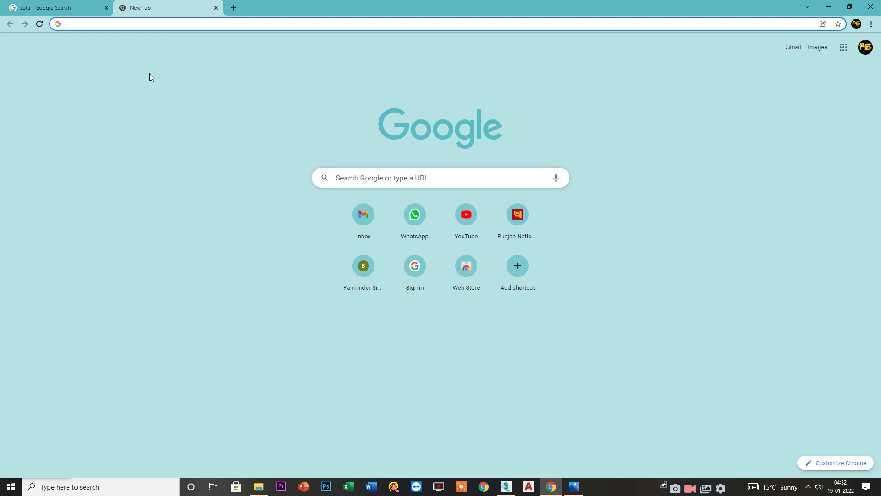
{"action": "type", "text": "fabric"}
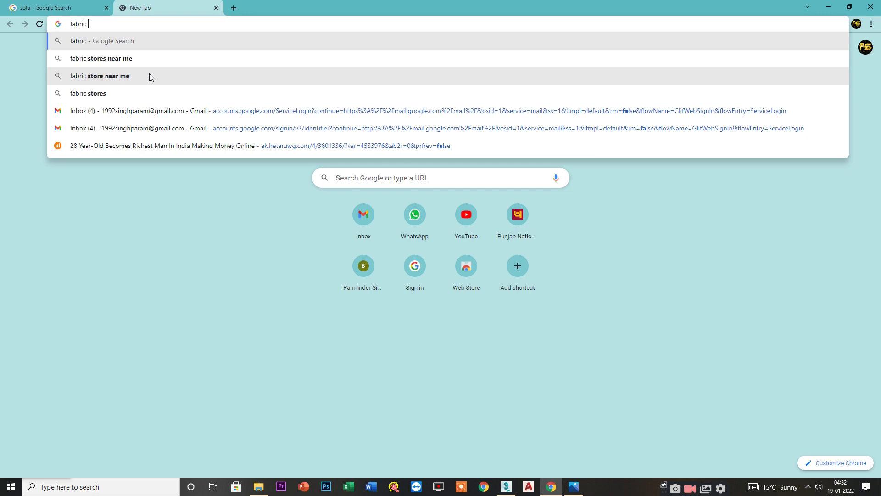
{"action": "key", "text": "Return"}
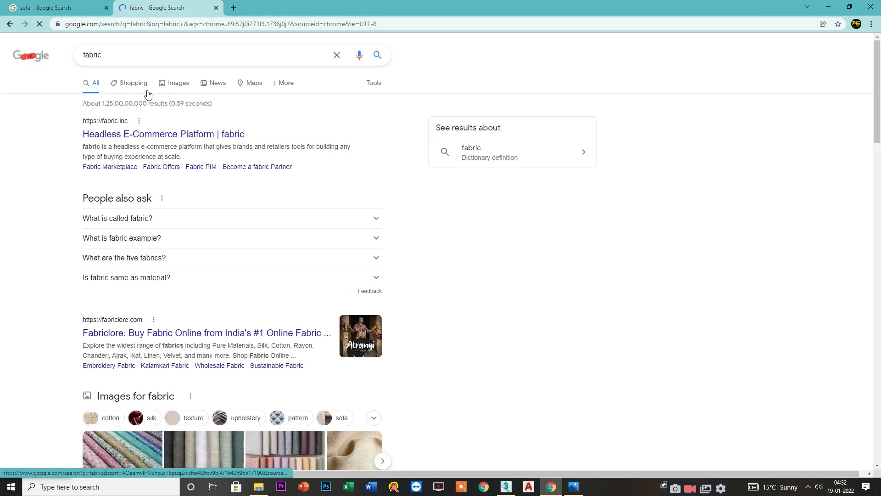
{"action": "left_click", "coordinate": [173, 86]}
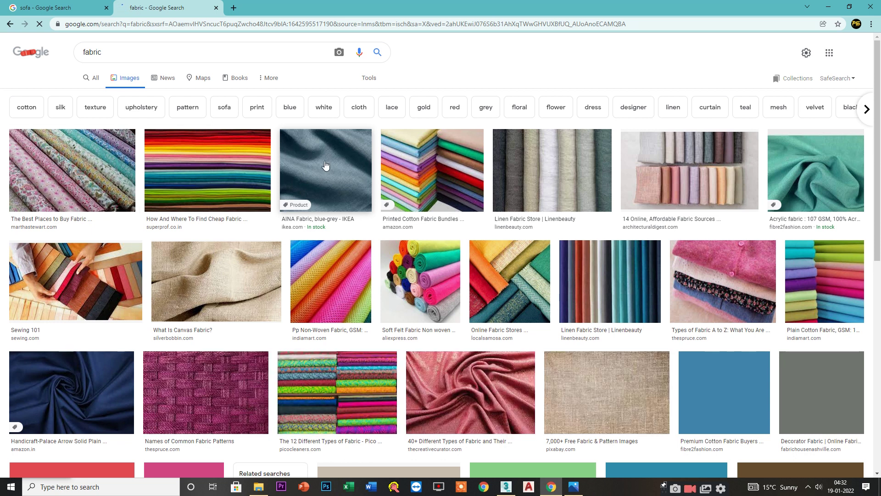
Step: Find the beige "What Is Canvas Fabric?" image and save it as What-Is-Canvas-Fabric in JPEG format in the fabric material folder
{"action": "scroll", "coordinate": [218, 322], "scroll_direction": "down", "scroll_amount": 4}
{"action": "scroll", "coordinate": [218, 322], "scroll_direction": "up", "scroll_amount": 4}
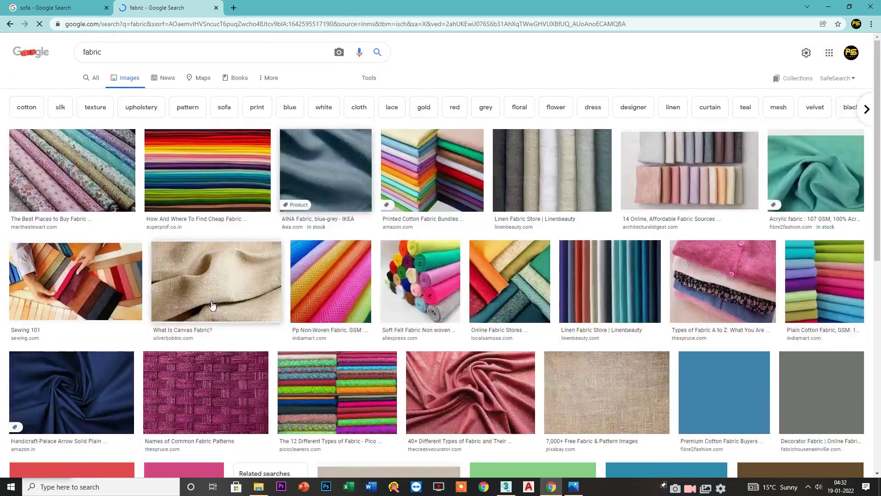
{"action": "left_click", "coordinate": [206, 284]}
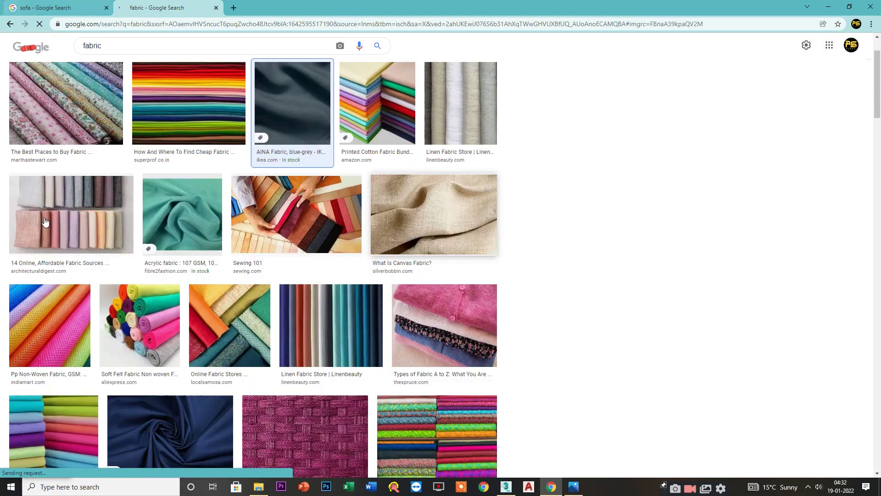
{"action": "scroll", "coordinate": [636, 249], "scroll_direction": "down", "scroll_amount": 5}
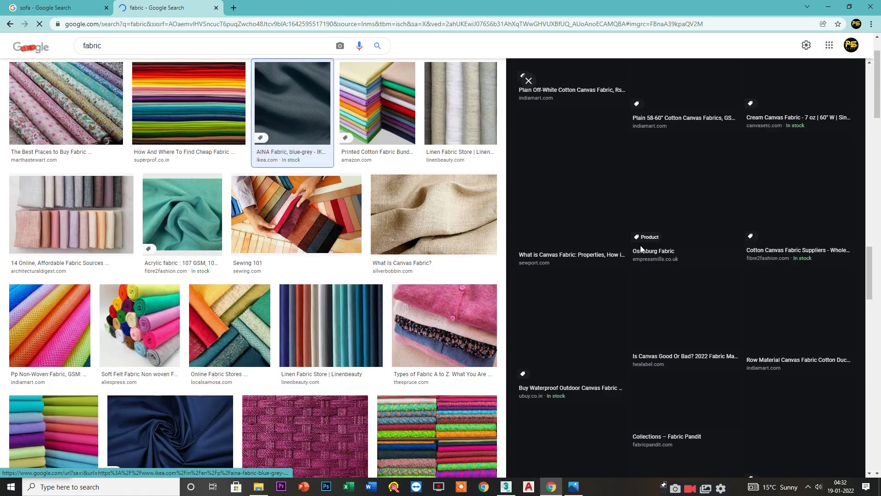
{"action": "scroll", "coordinate": [669, 272], "scroll_direction": "up", "scroll_amount": 2}
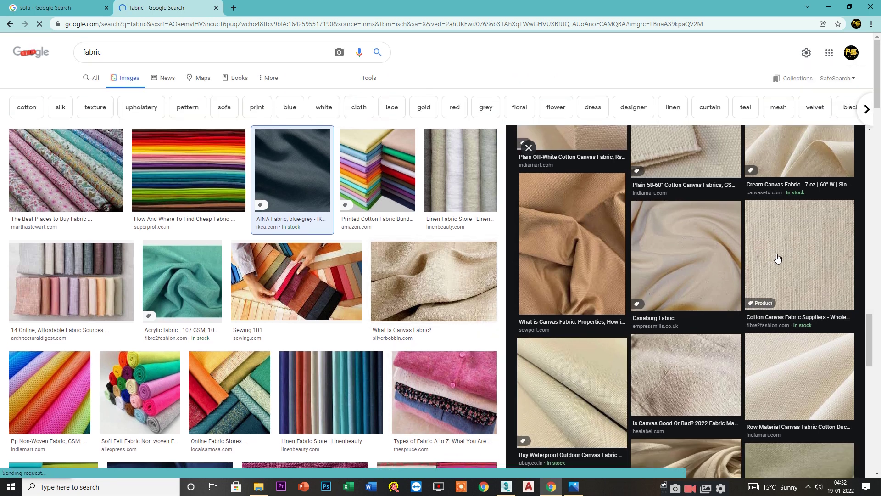
{"action": "left_click", "coordinate": [478, 263]}
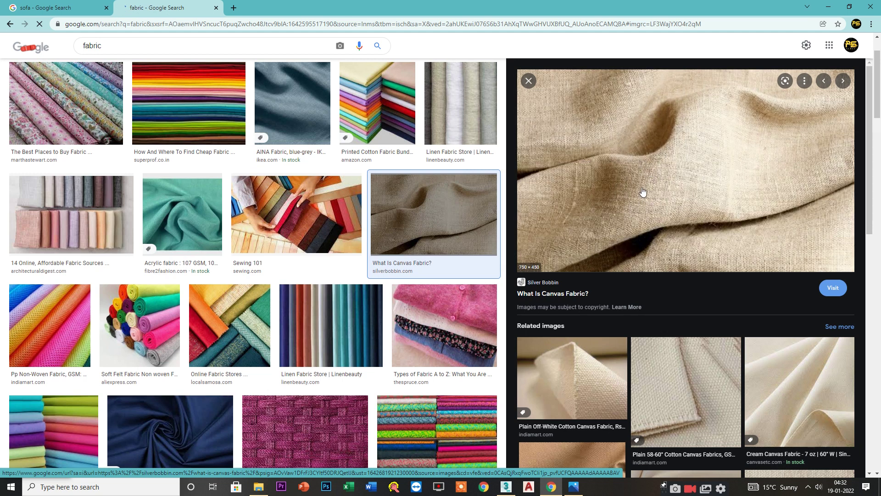
{"action": "right_click", "coordinate": [660, 177]}
{"action": "left_click", "coordinate": [681, 270]}
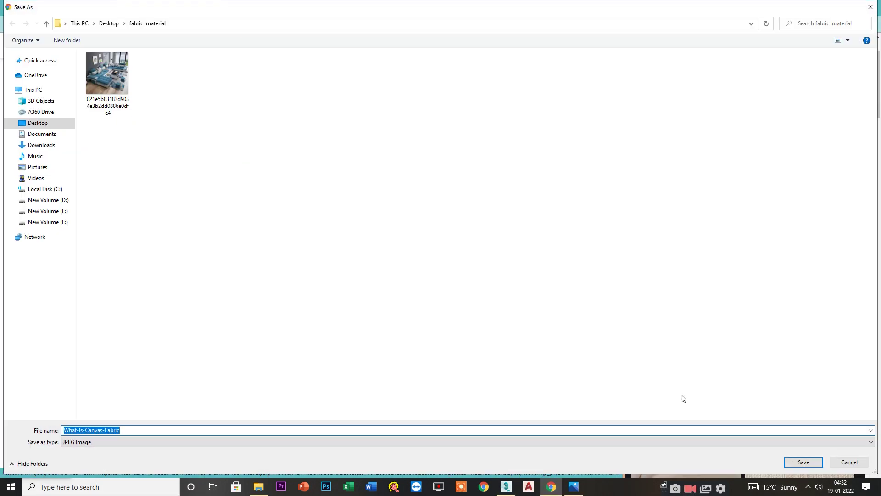
{"action": "key", "text": "Return"}
Step: Open the downloaded canvas fabric image in Photos, examine its weave up close, and minimize it
{"action": "left_click", "coordinate": [46, 464]}
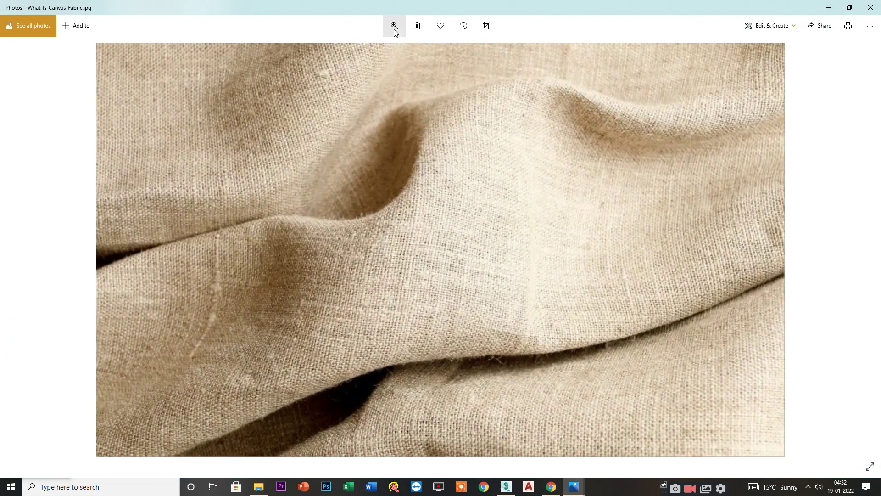
{"action": "left_click", "coordinate": [395, 26]}
{"action": "left_click_drag", "start_coordinate": [389, 49], "coordinate": [402, 57]}
{"action": "left_click_drag", "start_coordinate": [392, 202], "coordinate": [452, 146]}
{"action": "left_click_drag", "start_coordinate": [286, 223], "coordinate": [318, 299]}
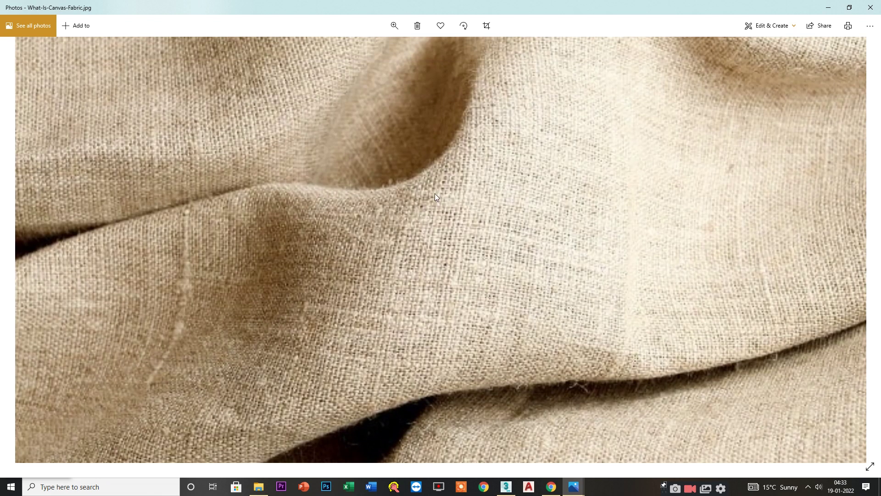
{"action": "left_click", "coordinate": [831, 10]}
Step: Switch back to 3ds Max, view the teapot's surface up close, and maximize the Slate Material Editor
{"action": "key", "text": "alt+Tab"}
{"action": "key", "text": "alt+Tab"}
{"action": "key", "text": "alt+Tab"}
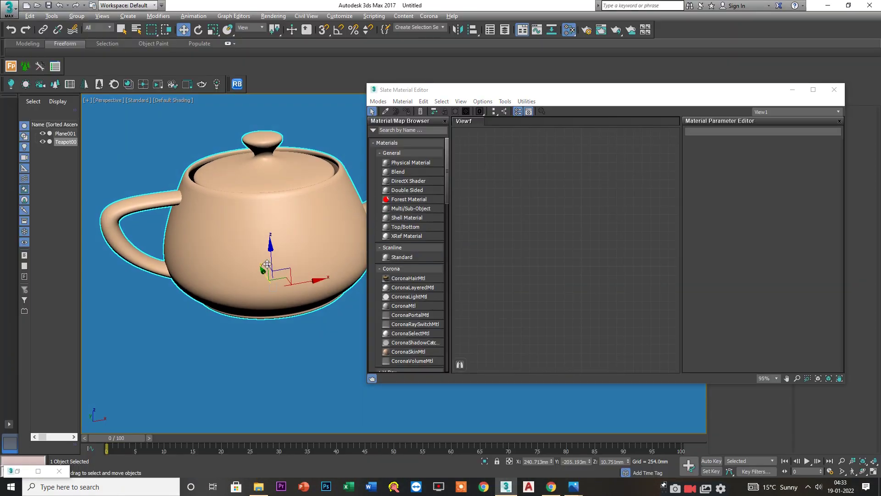
{"action": "scroll", "coordinate": [260, 252], "scroll_direction": "up", "scroll_amount": 5}
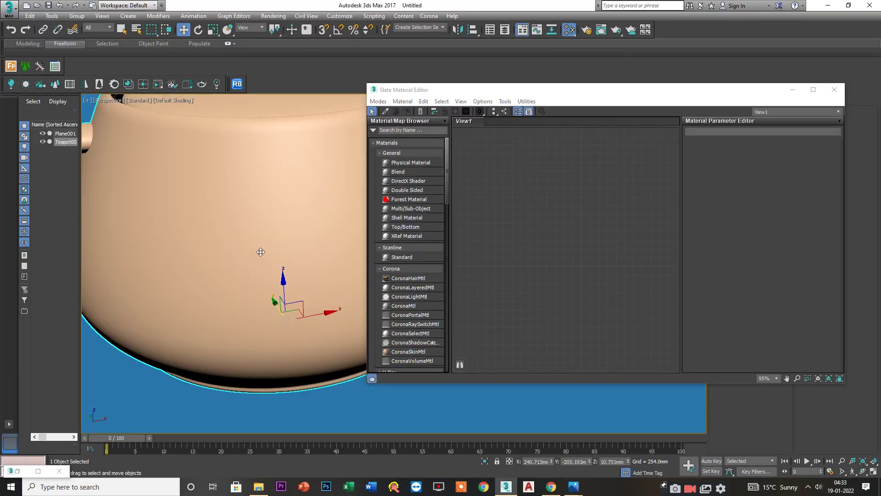
{"action": "left_click", "coordinate": [813, 89]}
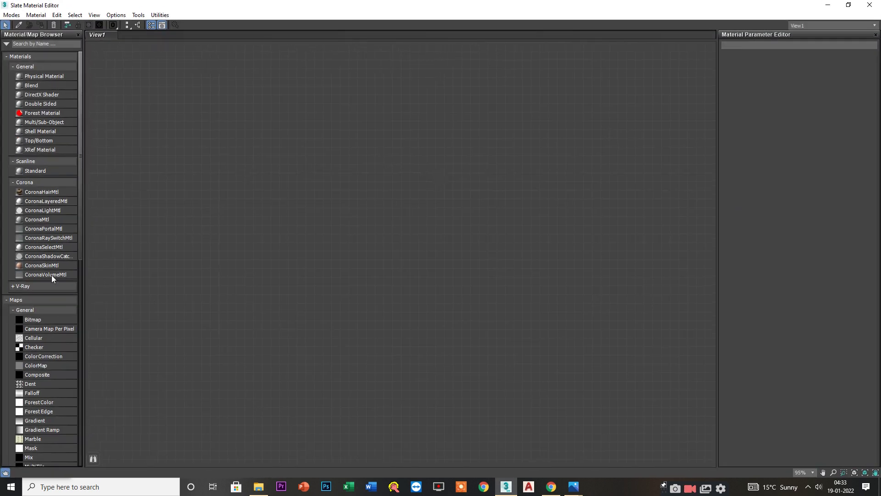
Step: Add a CoronaMtl material node to View1 of the Slate Material Editor
{"action": "left_click_drag", "start_coordinate": [345, 164], "coordinate": [460, 115]}
{"action": "scroll", "coordinate": [369, 146], "scroll_direction": "up", "scroll_amount": 2}
{"action": "scroll", "coordinate": [426, 130], "scroll_direction": "up", "scroll_amount": 1}
{"action": "scroll", "coordinate": [444, 123], "scroll_direction": "up", "scroll_amount": 2}
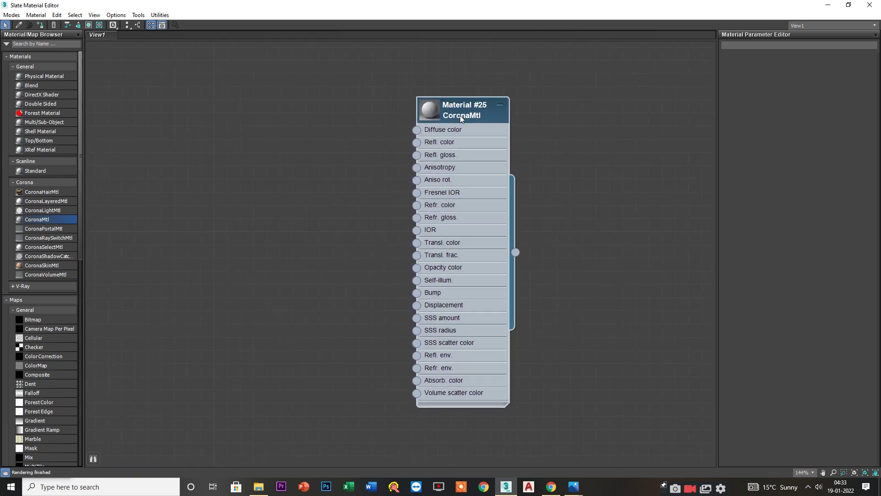
Step: Open the parameters of the new CoronaMtl material node
{"action": "double_click", "coordinate": [459, 114]}
{"action": "middle_click_drag", "start_coordinate": [360, 153], "coordinate": [442, 180]}
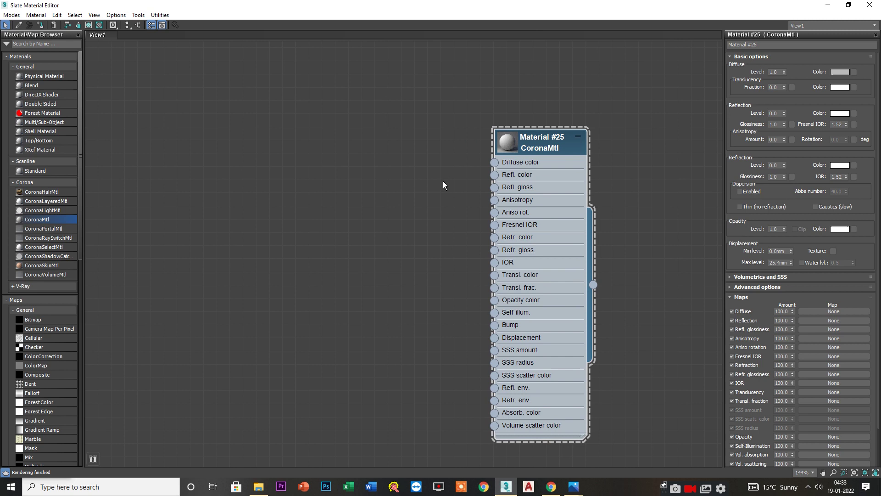
{"action": "scroll", "coordinate": [517, 179], "scroll_direction": "up", "scroll_amount": 1}
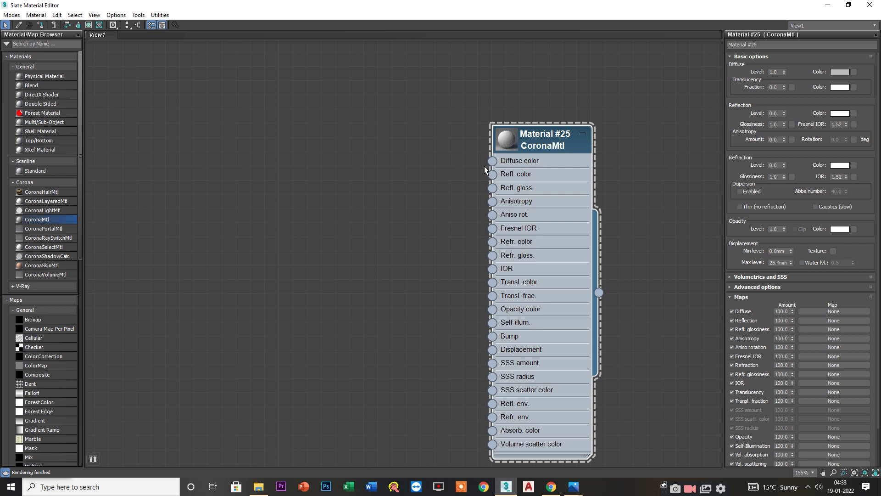
Step: Restore the sofa reference image beside the Slate Material Editor and bring a blue cushion into view
{"action": "left_click", "coordinate": [848, 6]}
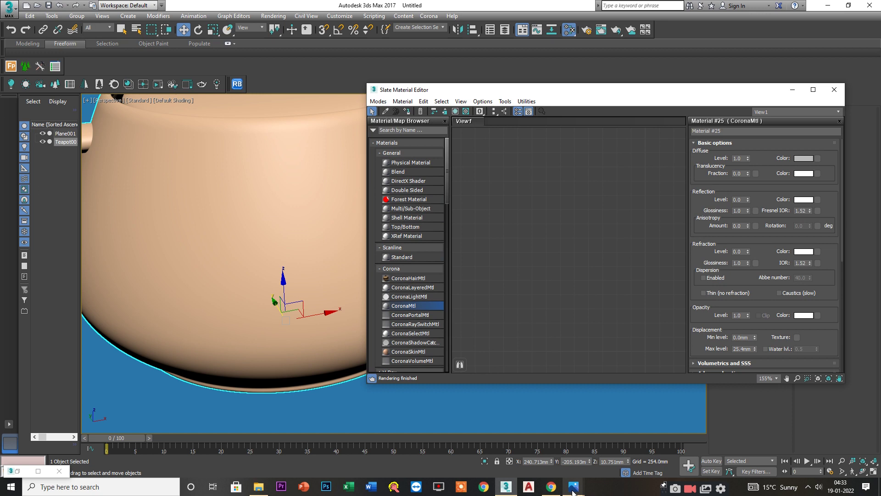
{"action": "left_click", "coordinate": [574, 486]}
{"action": "left_click", "coordinate": [38, 471]}
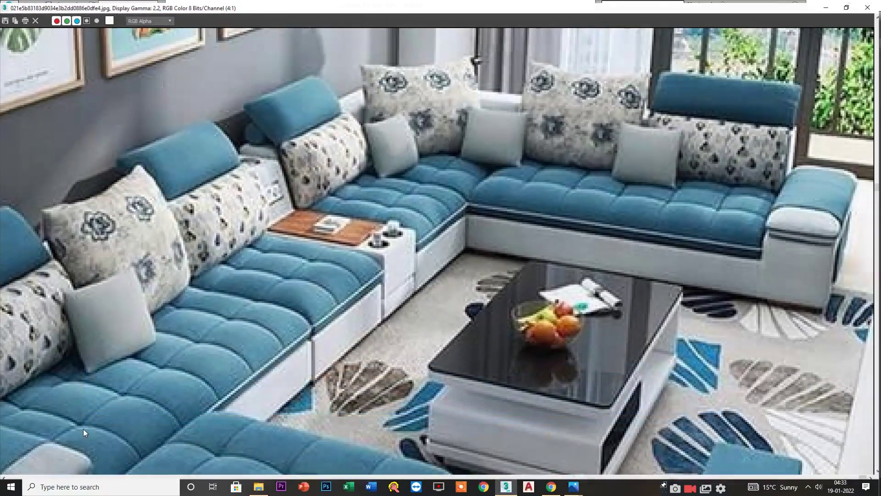
{"action": "left_click", "coordinate": [849, 5]}
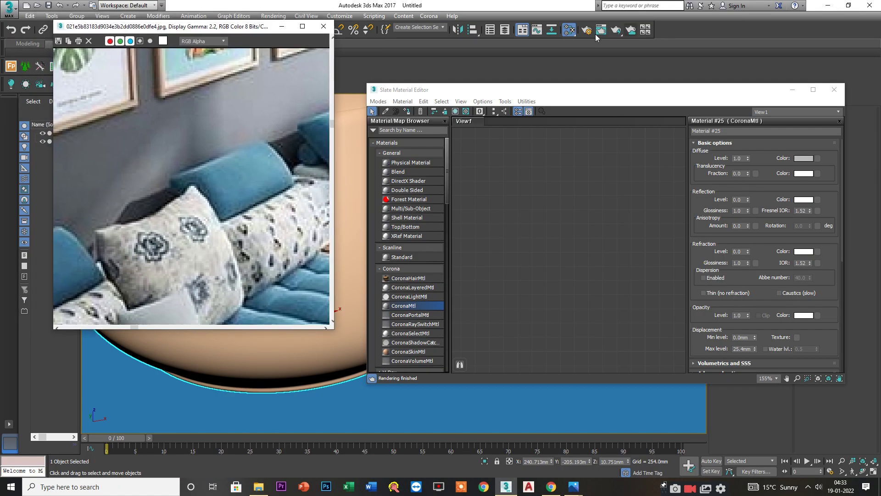
{"action": "middle_click_drag", "start_coordinate": [72, 257], "coordinate": [243, 195]}
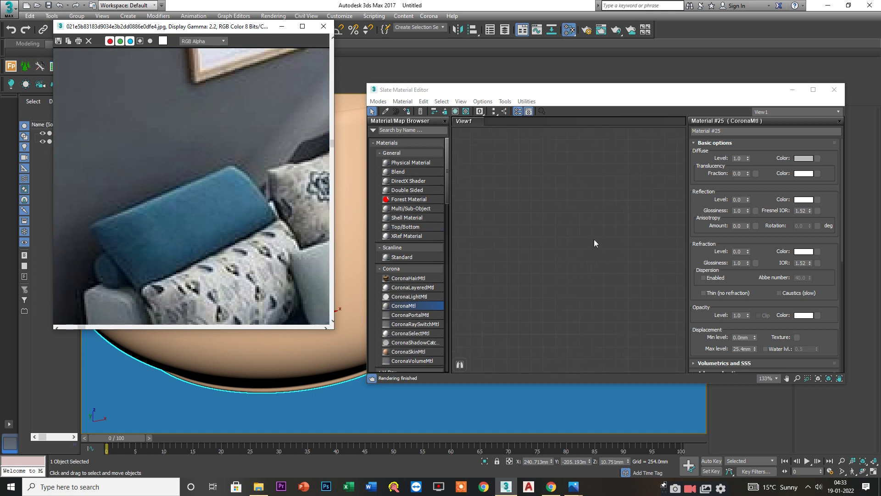
Step: Connect a new General Mix map to the CoronaMtl's Diffuse color and position its node beside the material
{"action": "middle_click", "coordinate": [579, 248]}
{"action": "scroll", "coordinate": [587, 250], "scroll_direction": "down", "scroll_amount": 2}
{"action": "middle_click_drag", "start_coordinate": [636, 255], "coordinate": [580, 209]}
{"action": "scroll", "coordinate": [581, 208], "scroll_direction": "up", "scroll_amount": 1}
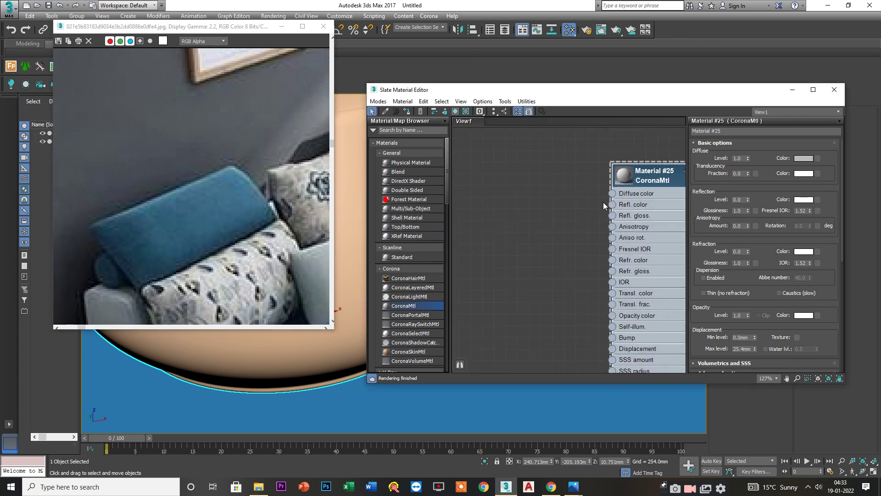
{"action": "left_click_drag", "start_coordinate": [603, 202], "coordinate": [538, 205]}
{"action": "mouse_move", "coordinate": [560, 211]}
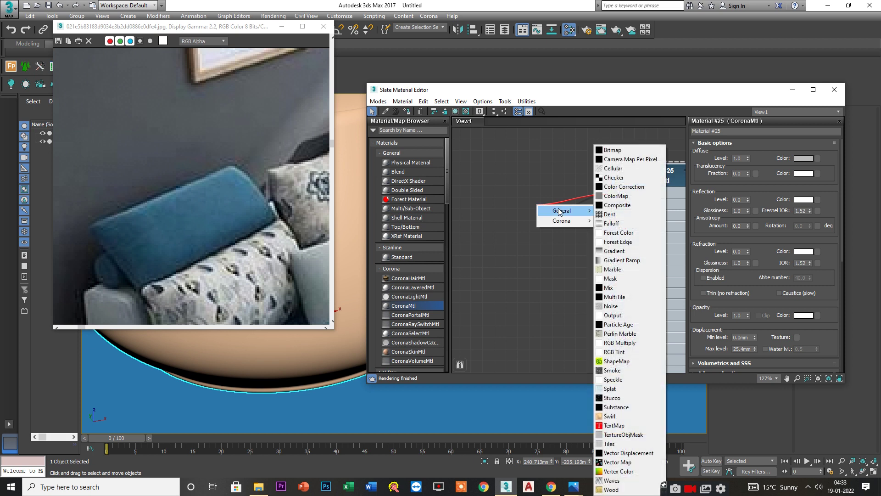
{"action": "left_click", "coordinate": [605, 288]}
{"action": "scroll", "coordinate": [560, 230], "scroll_direction": "up", "scroll_amount": 1}
{"action": "left_click_drag", "start_coordinate": [560, 230], "coordinate": [559, 185]}
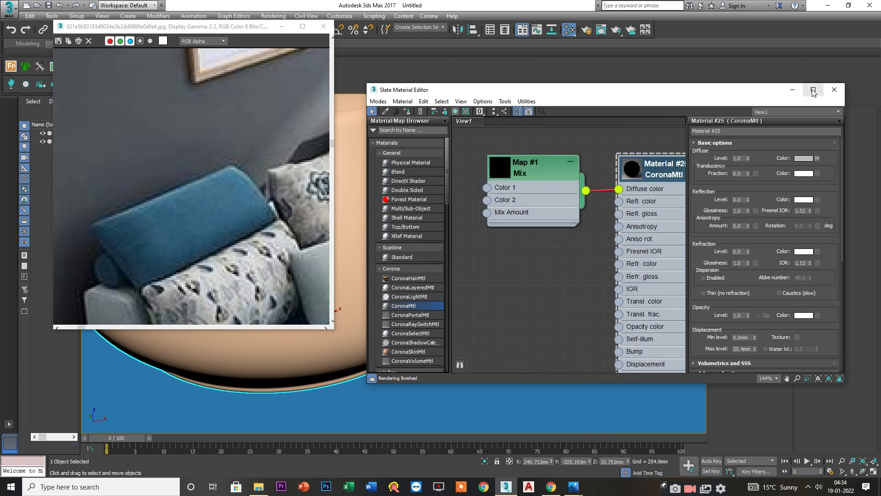
Step: Maximize the Slate Material Editor and move the Mix node farther from the CoronaMtl node
{"action": "left_click", "coordinate": [806, 92]}
{"action": "middle_click_drag", "start_coordinate": [456, 187], "coordinate": [588, 210]}
{"action": "scroll", "coordinate": [362, 184], "scroll_direction": "up", "scroll_amount": 2}
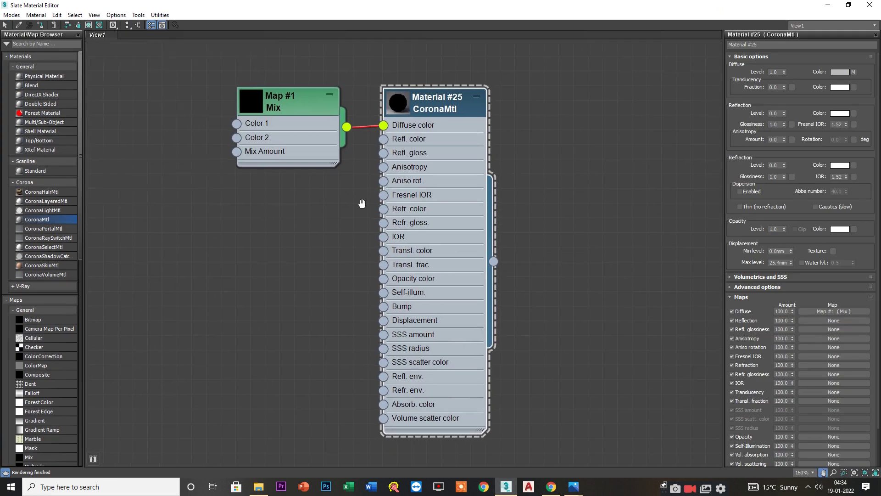
{"action": "middle_click_drag", "start_coordinate": [362, 202], "coordinate": [523, 231]}
{"action": "left_click_drag", "start_coordinate": [447, 146], "coordinate": [403, 129]}
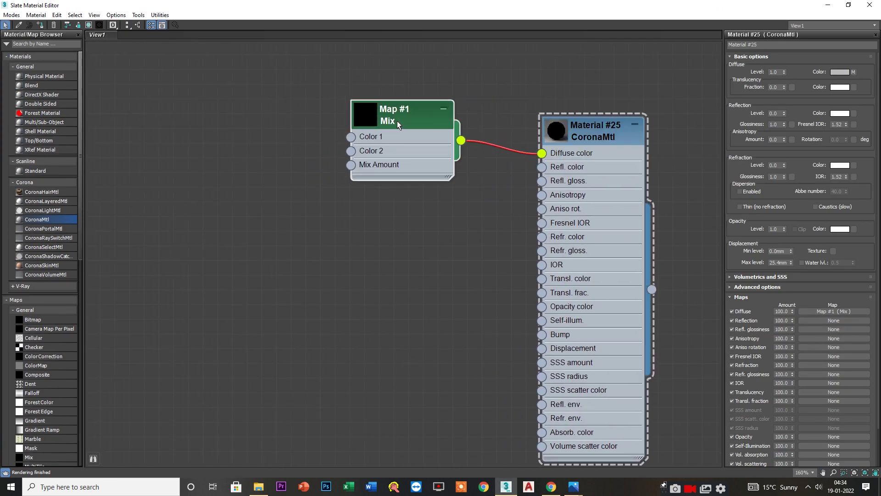
Step: Set the Mix map's Color #1 to the blue sampled from the cushion in the sofa reference image
{"action": "left_click", "coordinate": [848, 5]}
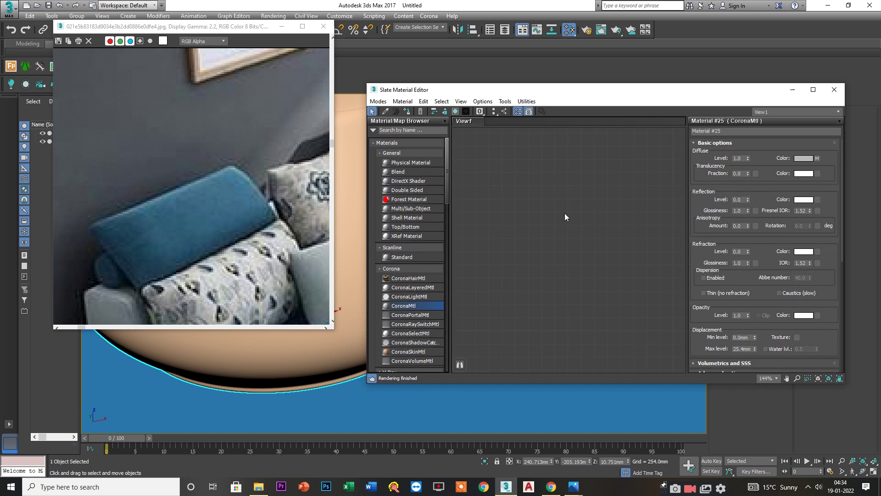
{"action": "middle_click_drag", "start_coordinate": [606, 230], "coordinate": [518, 232]}
{"action": "scroll", "coordinate": [543, 215], "scroll_direction": "up", "scroll_amount": 1}
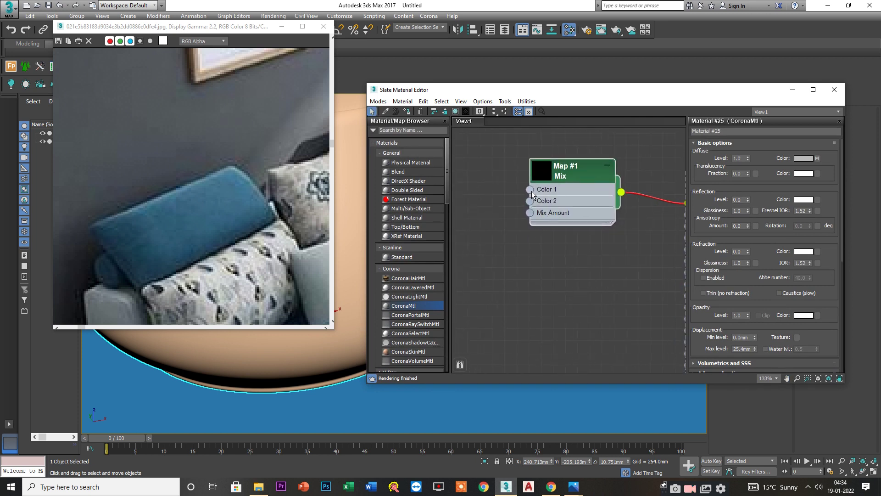
{"action": "left_click_drag", "start_coordinate": [515, 198], "coordinate": [508, 200]}
{"action": "left_click", "coordinate": [553, 180]}
{"action": "double_click", "coordinate": [553, 173]}
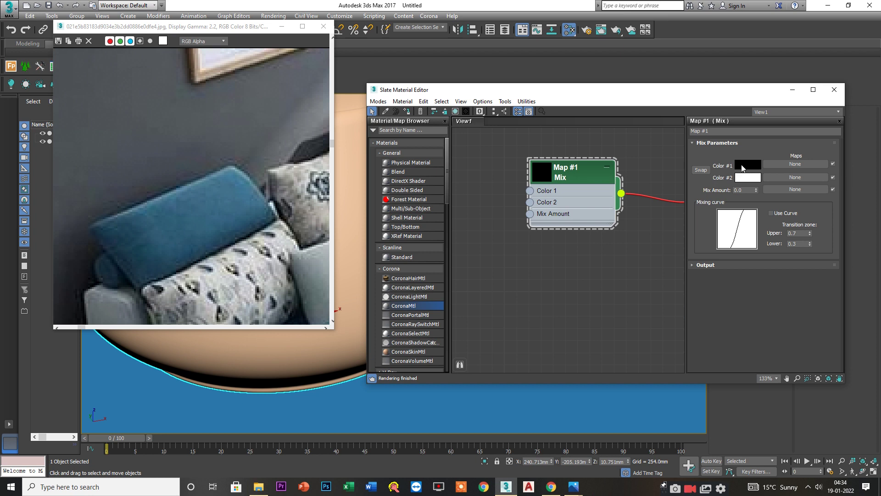
{"action": "left_click", "coordinate": [743, 167]}
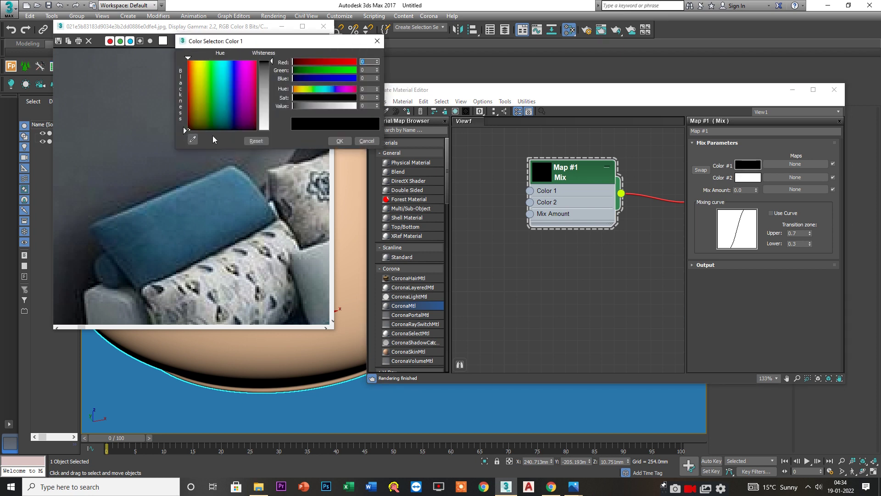
{"action": "left_click", "coordinate": [192, 139]}
{"action": "scroll", "coordinate": [159, 217], "scroll_direction": "up", "scroll_amount": 3}
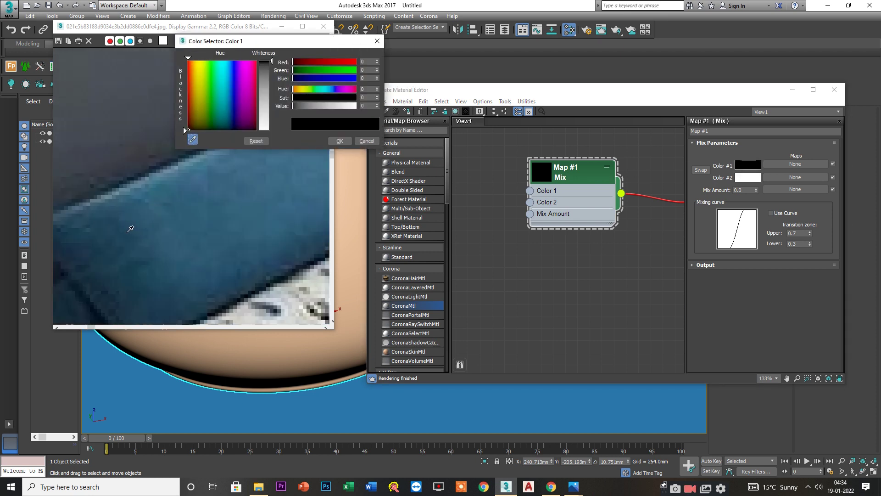
{"action": "left_click", "coordinate": [130, 228]}
{"action": "left_click", "coordinate": [340, 141]}
{"action": "scroll", "coordinate": [528, 225], "scroll_direction": "down", "scroll_amount": 2}
{"action": "middle_click_drag", "start_coordinate": [528, 225], "coordinate": [571, 223]}
{"action": "scroll", "coordinate": [620, 181], "scroll_direction": "up", "scroll_amount": 1}
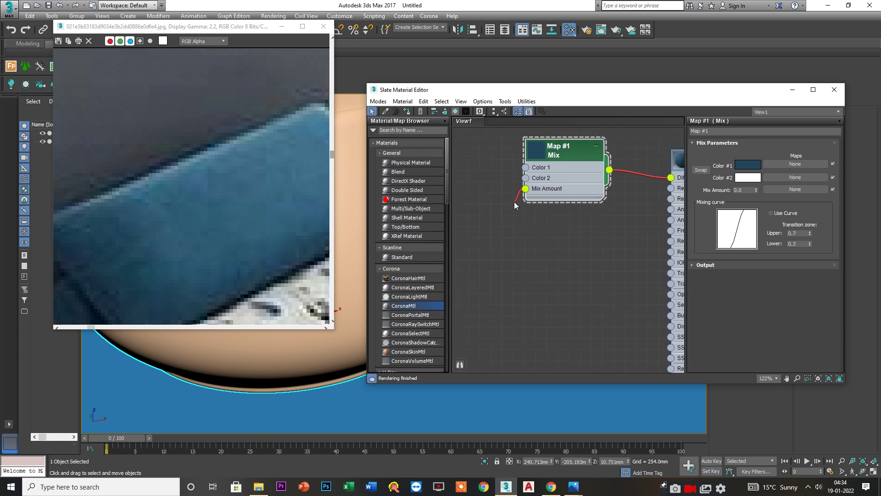
{"action": "left_click_drag", "start_coordinate": [505, 225], "coordinate": [505, 224]}
{"action": "mouse_move", "coordinate": [530, 227]}
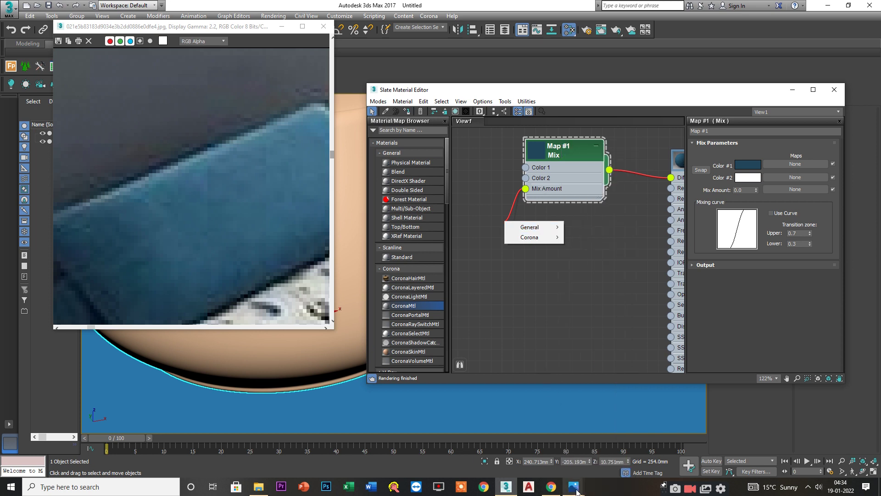
Step: View the What-Is-Canvas-Fabric image in Photos, minimize it, and return to the Mix node in 3ds Max
{"action": "mouse_move", "coordinate": [574, 487]}
{"action": "left_click", "coordinate": [622, 431]}
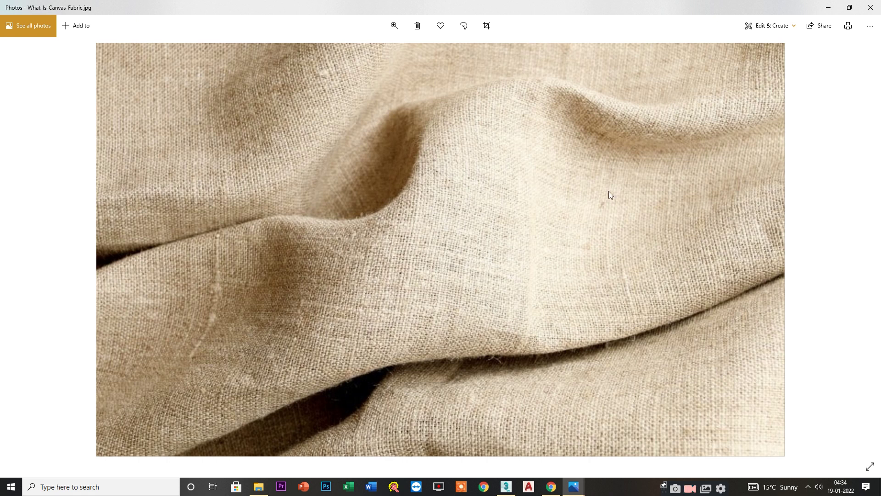
{"action": "left_click", "coordinate": [829, 7]}
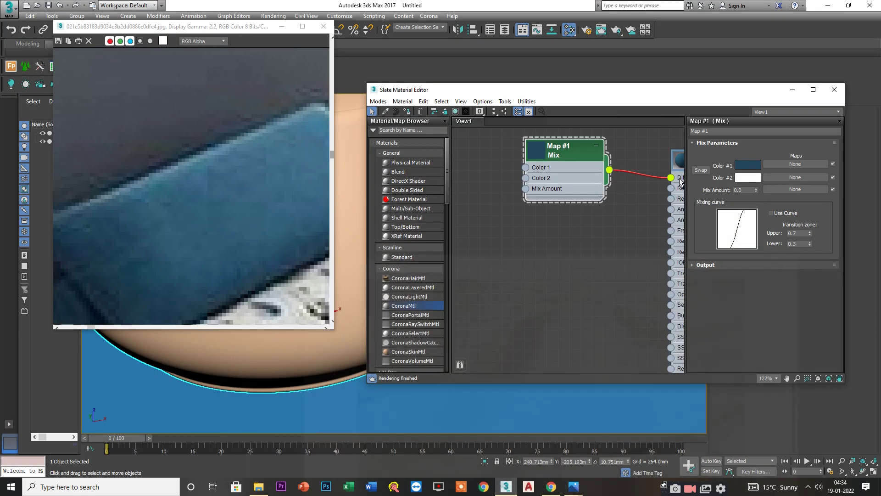
{"action": "left_click_drag", "start_coordinate": [504, 220], "coordinate": [505, 220]}
{"action": "left_click", "coordinate": [497, 221]}
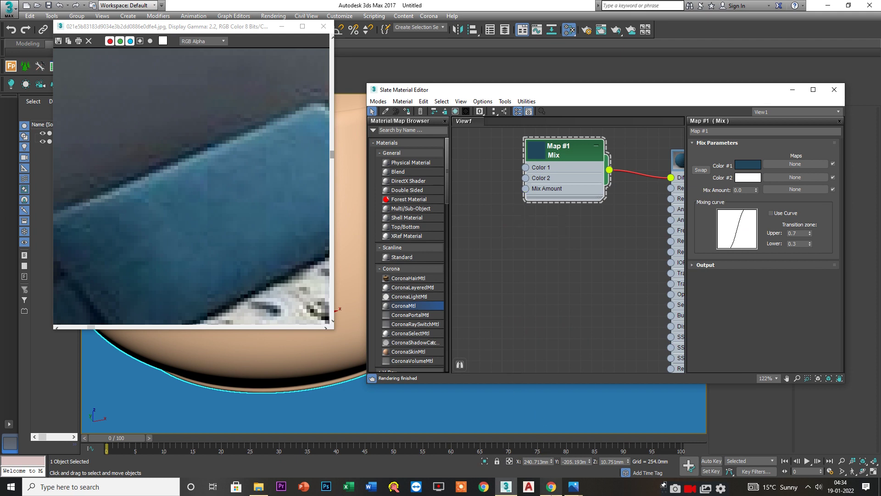
Step: Switch to Chrome and search Google Images for "fabric bump"
{"action": "left_click", "coordinate": [550, 486]}
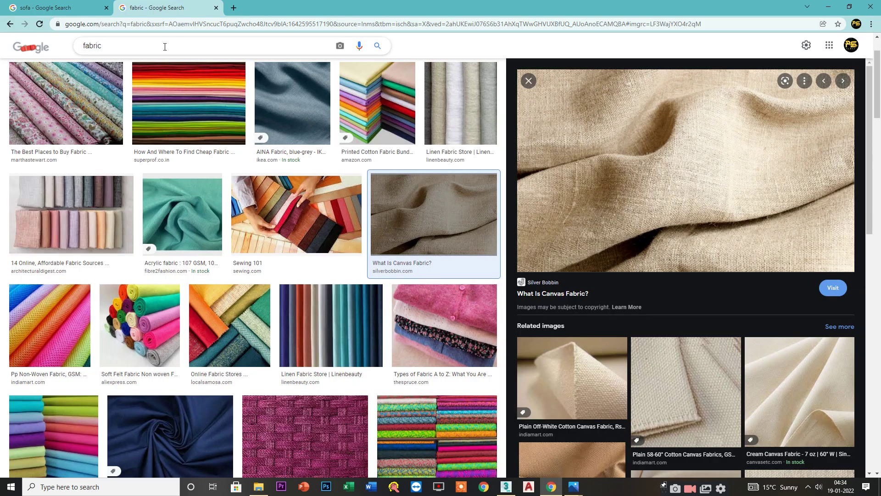
{"action": "type", "text": "bump"}
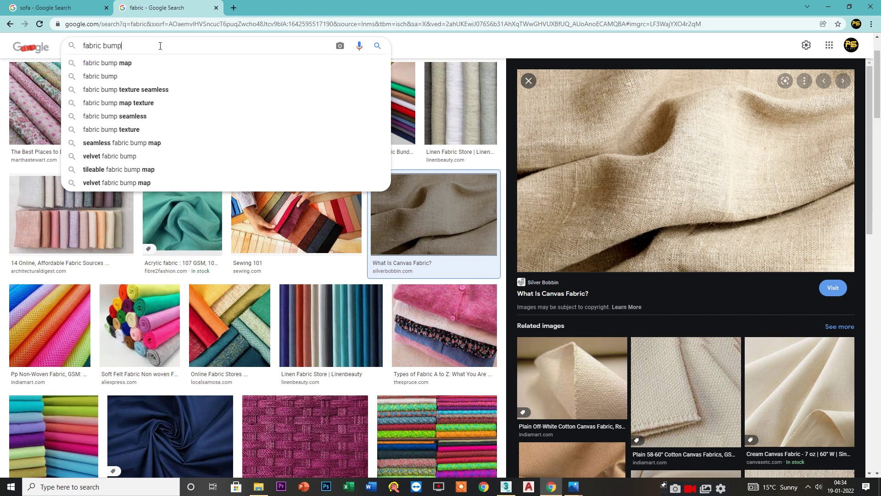
{"action": "key", "text": "Return"}
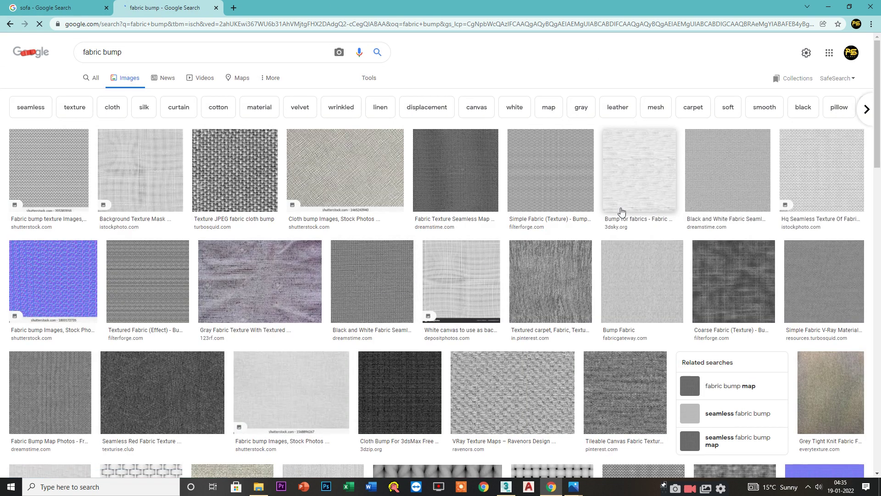
Step: Compare several fabric bump textures in the image results by previewing the Dreamstime, Bump Fabric and 3dsky images
{"action": "scroll", "coordinate": [206, 276], "scroll_direction": "down", "scroll_amount": 3}
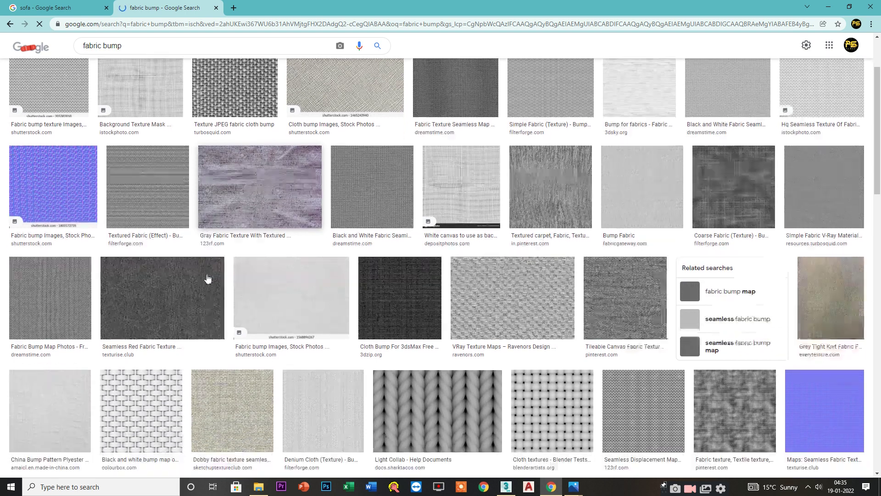
{"action": "left_click", "coordinate": [73, 275]}
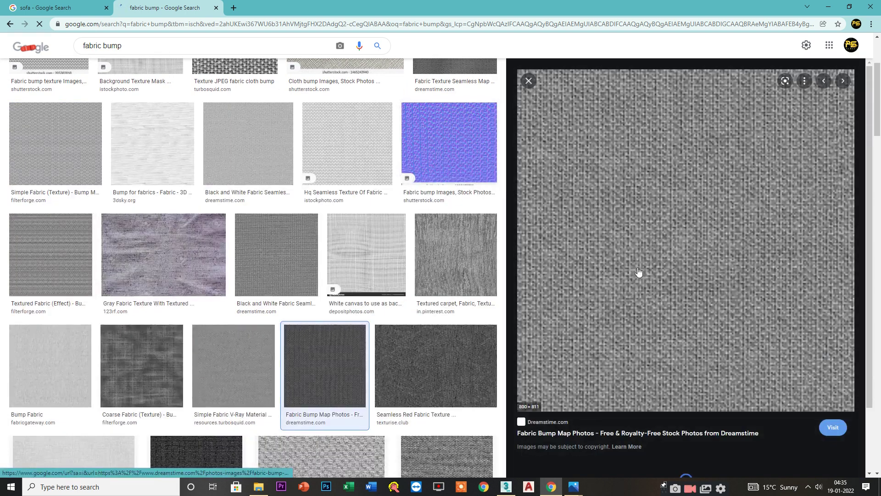
{"action": "scroll", "coordinate": [329, 281], "scroll_direction": "up", "scroll_amount": 3}
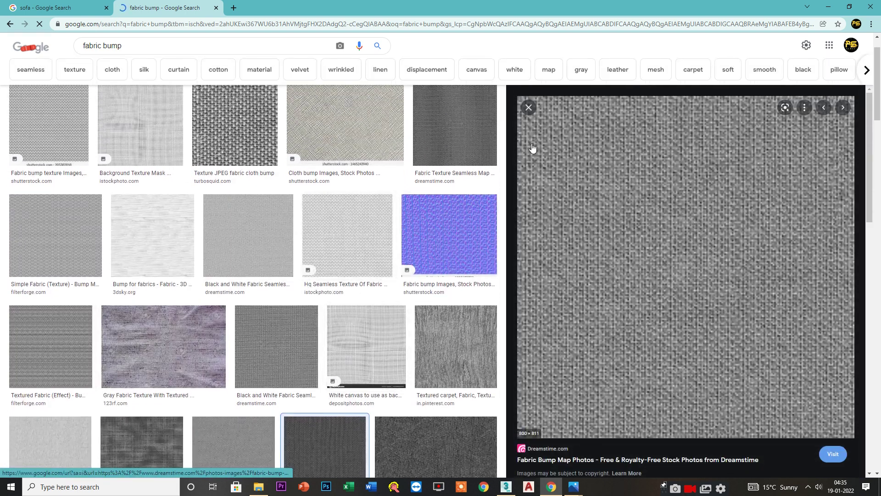
{"action": "left_click", "coordinate": [528, 102]}
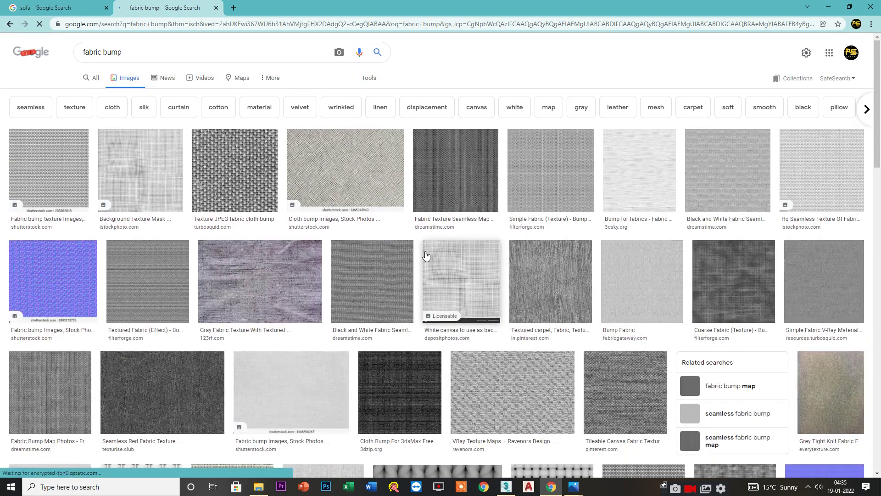
{"action": "left_click", "coordinate": [626, 269]}
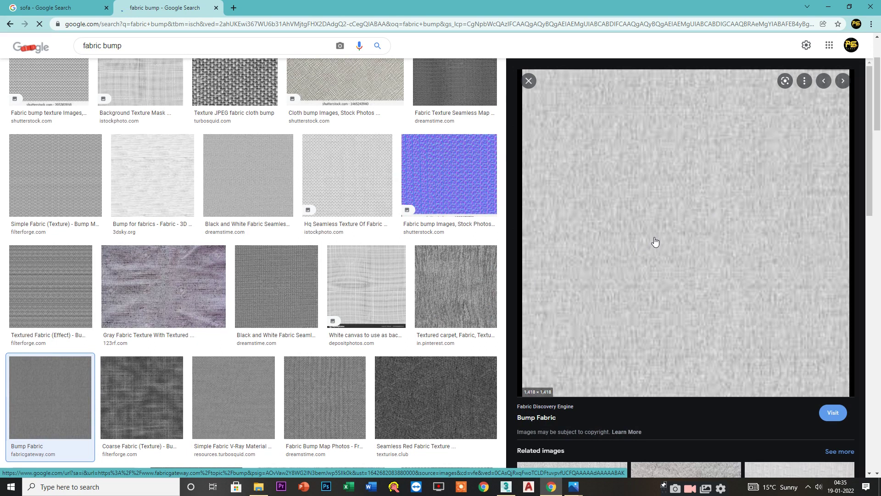
{"action": "scroll", "coordinate": [656, 241], "scroll_direction": "down", "scroll_amount": 5}
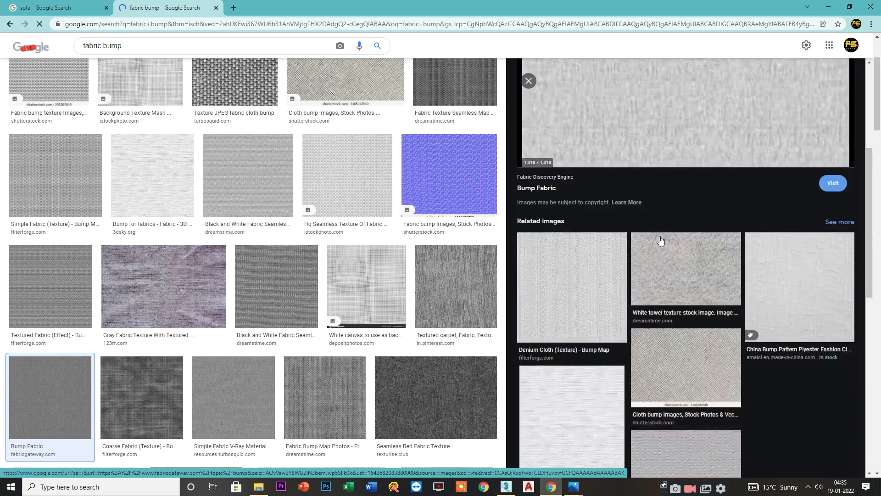
{"action": "scroll", "coordinate": [636, 290], "scroll_direction": "up", "scroll_amount": 4}
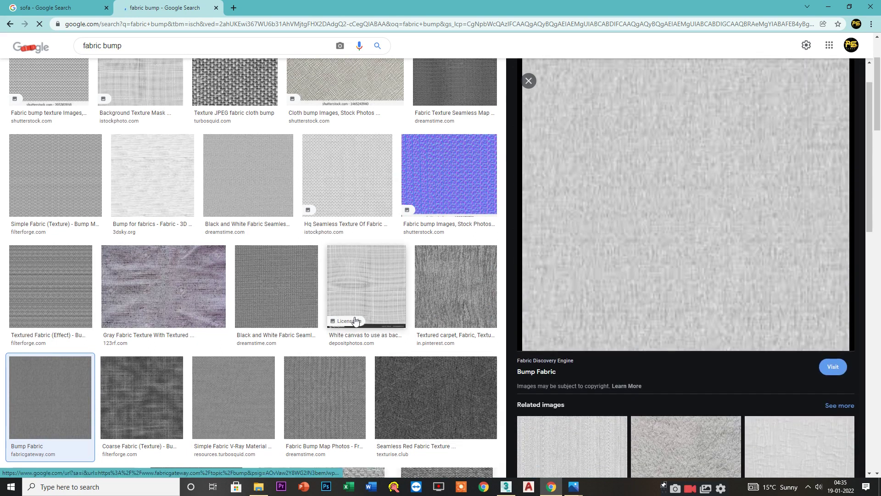
{"action": "scroll", "coordinate": [214, 358], "scroll_direction": "up", "scroll_amount": 3}
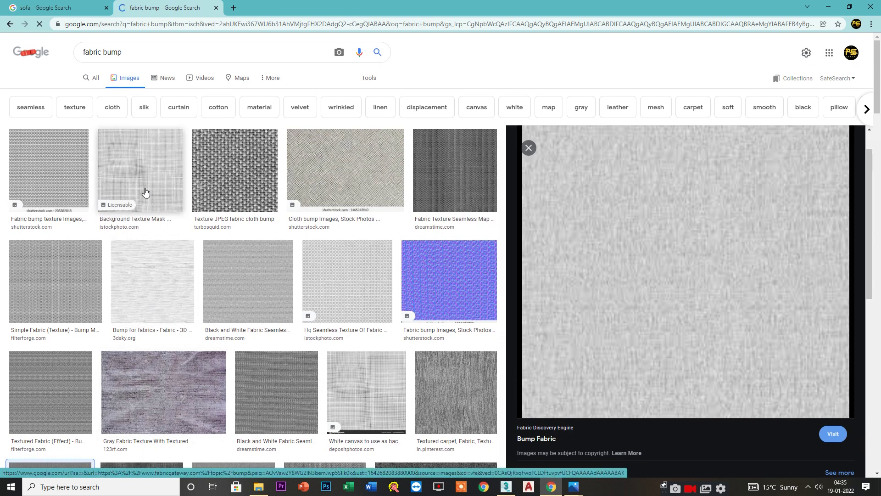
{"action": "left_click", "coordinate": [140, 258]}
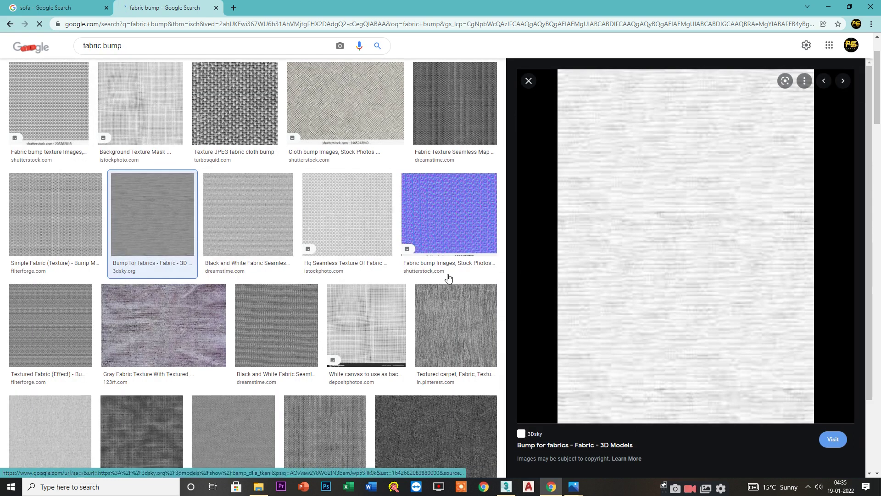
{"action": "left_click", "coordinate": [528, 80]}
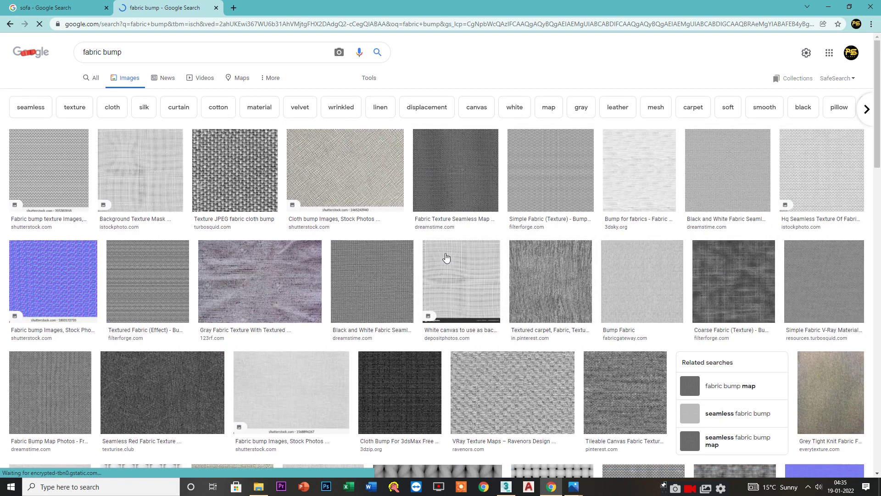
Step: Find the Plain Fabric Texture image from Textures.com and save it as "images" in the Desktop's fabric material folder
{"action": "scroll", "coordinate": [465, 288], "scroll_direction": "down", "scroll_amount": 4}
{"action": "scroll", "coordinate": [465, 288], "scroll_direction": "down", "scroll_amount": 6}
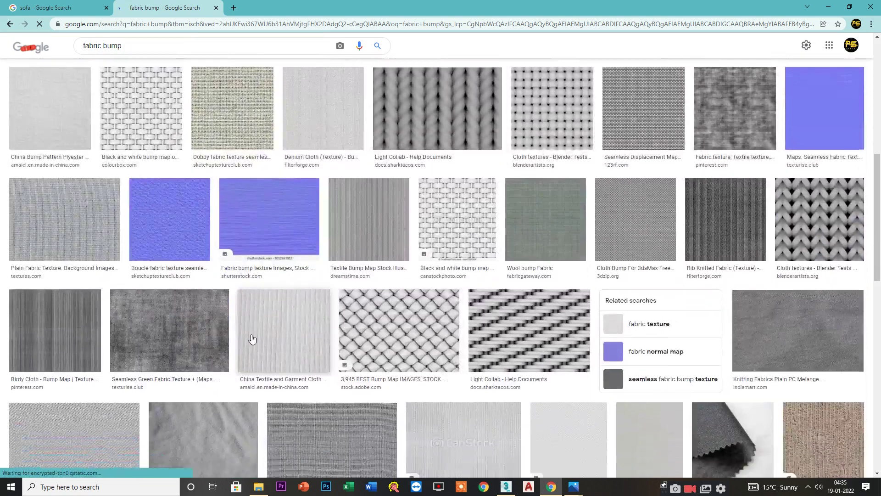
{"action": "scroll", "coordinate": [164, 351], "scroll_direction": "up", "scroll_amount": 8}
{"action": "scroll", "coordinate": [165, 351], "scroll_direction": "down", "scroll_amount": 5}
{"action": "left_click", "coordinate": [93, 306]}
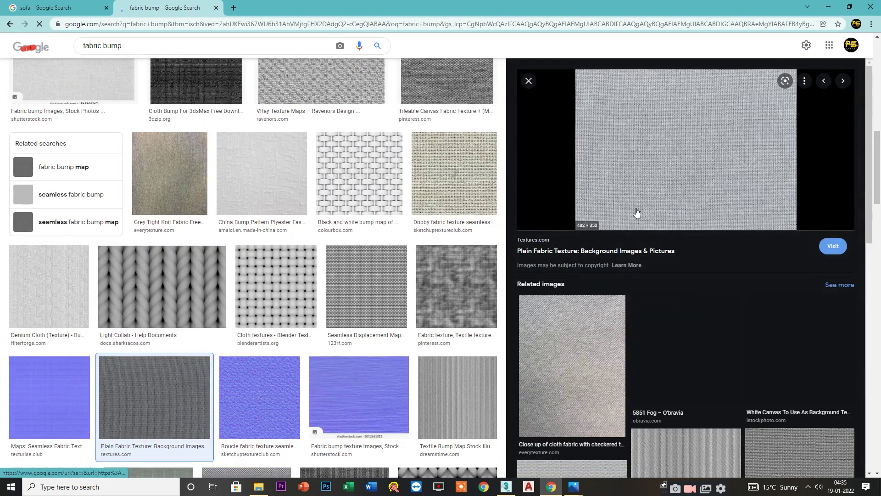
{"action": "scroll", "coordinate": [637, 260], "scroll_direction": "up", "scroll_amount": 3}
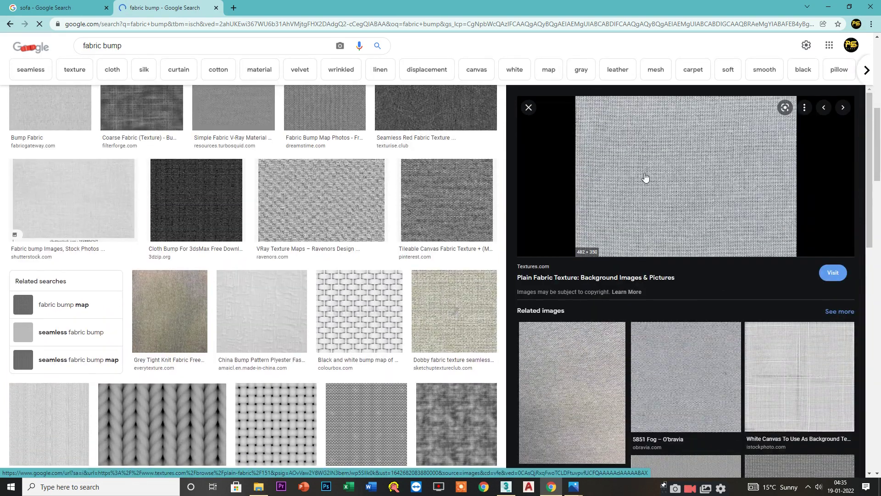
{"action": "right_click", "coordinate": [645, 177]}
{"action": "left_click", "coordinate": [673, 270]}
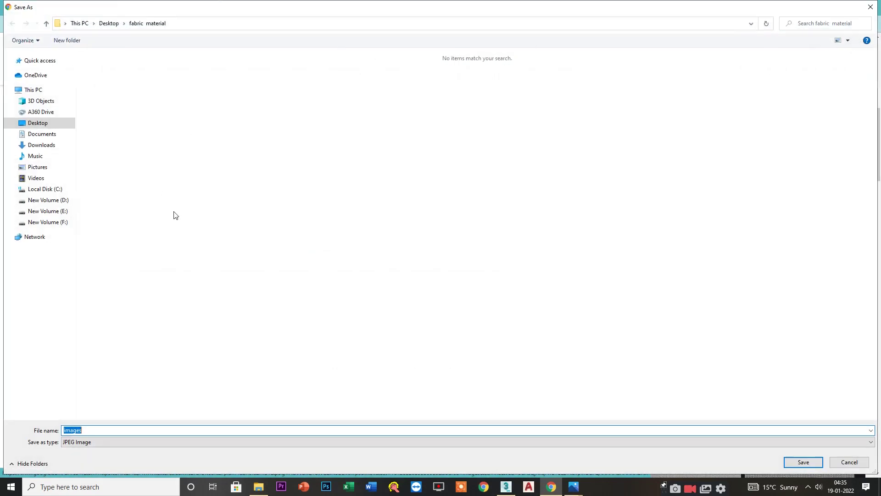
{"action": "left_click", "coordinate": [803, 462]}
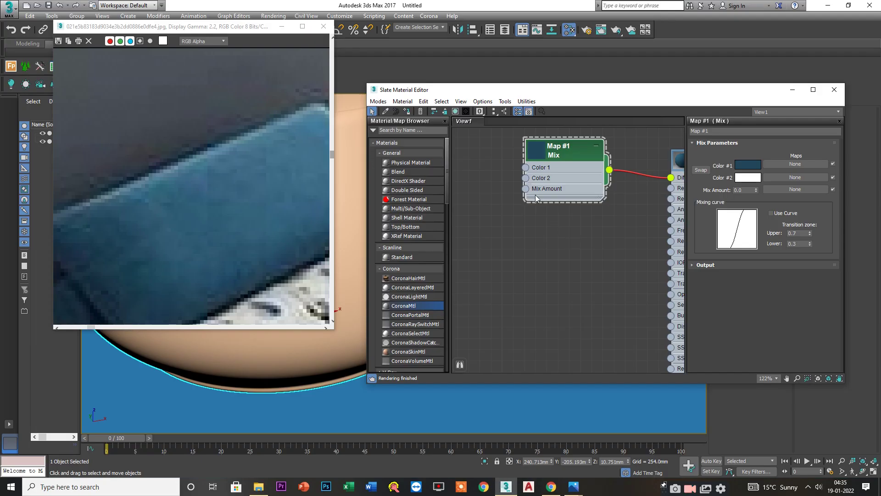
Step: Add a Bitmap map to the Mix map's Mix Amount input in 3ds Max and browse to the Desktop's fabric material folder
{"action": "left_click_drag", "start_coordinate": [527, 188], "coordinate": [500, 233]}
{"action": "mouse_move", "coordinate": [523, 238]}
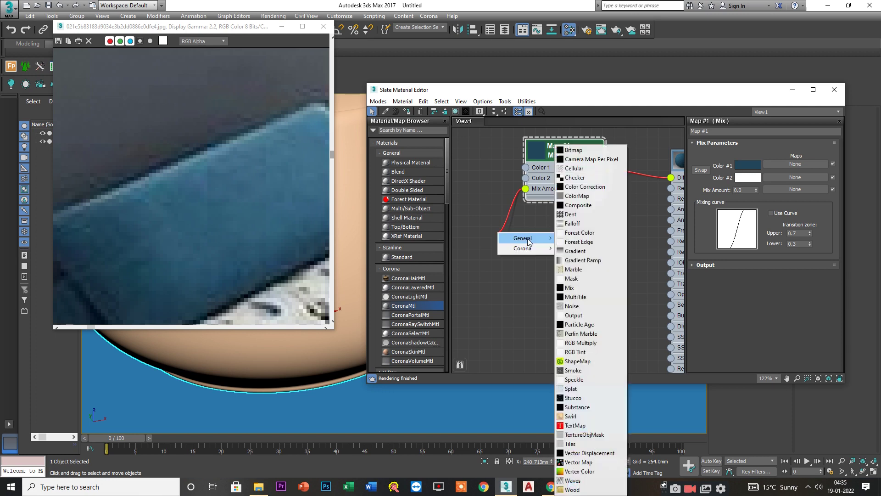
{"action": "left_click", "coordinate": [571, 151]}
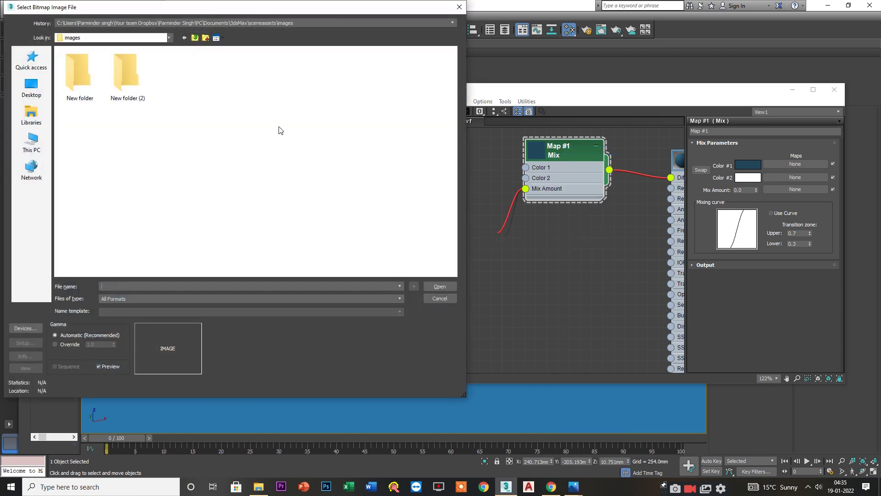
{"action": "left_click", "coordinate": [31, 87]}
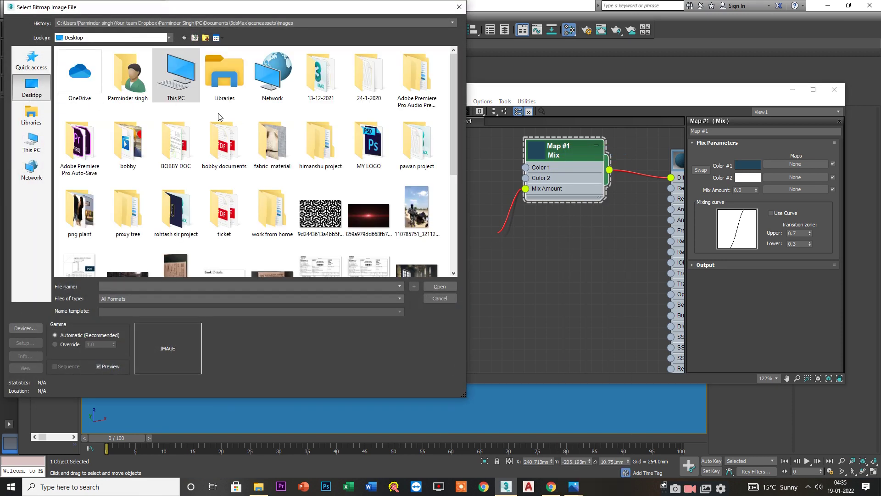
{"action": "double_click", "coordinate": [264, 160]}
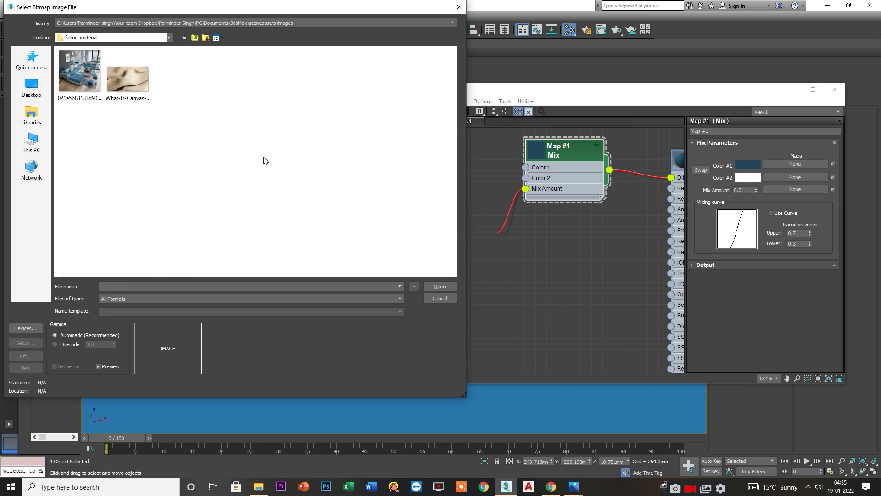
{"action": "left_click", "coordinate": [195, 38]}
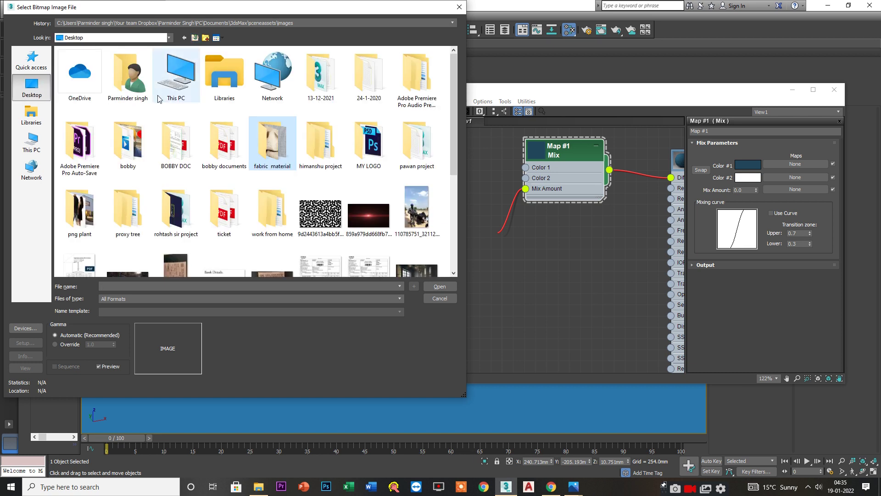
{"action": "double_click", "coordinate": [274, 137]}
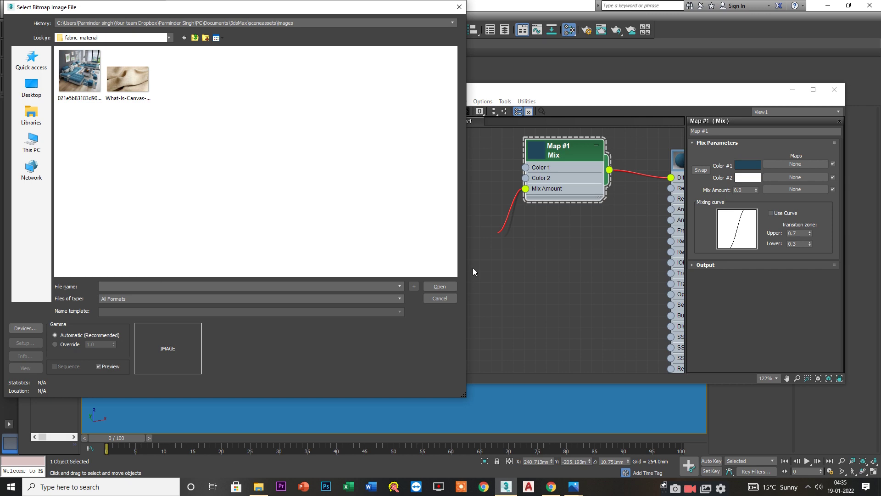
Step: Check the downloaded texture file in Chrome, return to 3ds Max and create the Bitmap map without choosing an image
{"action": "key", "text": "alt+Tab"}
{"action": "scroll", "coordinate": [582, 279], "scroll_direction": "down", "scroll_amount": 3}
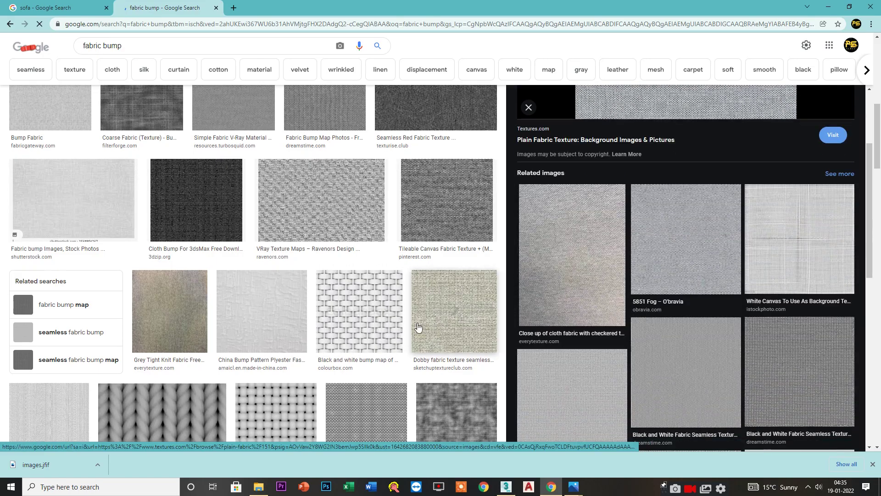
{"action": "key", "text": "alt+Tab"}
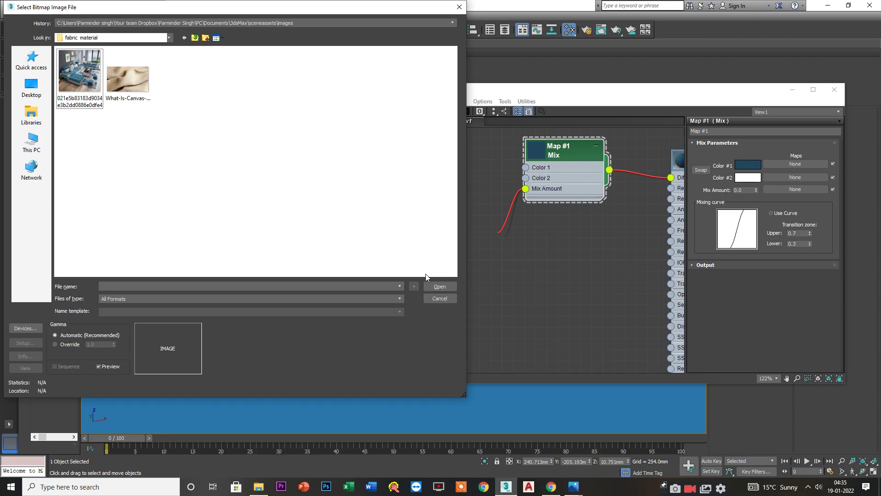
{"action": "left_click", "coordinate": [440, 285]}
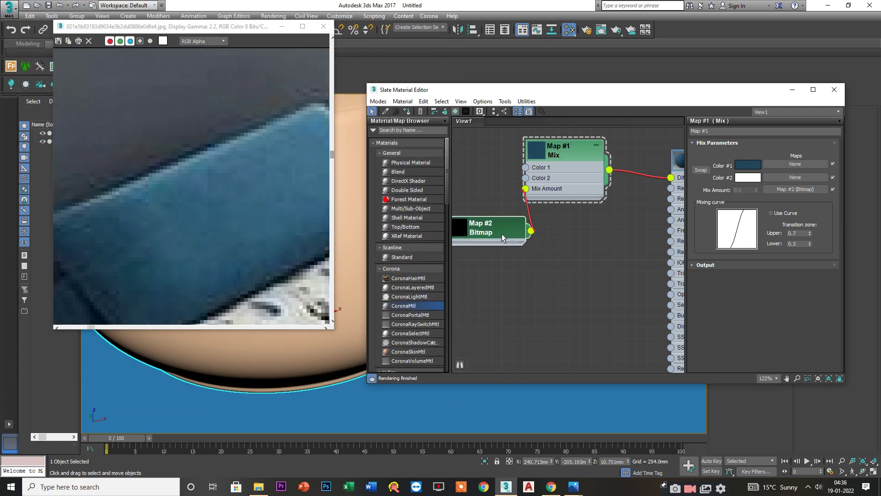
Step: Open the Bitmap map's image selection and look through the Desktop, E: and F: drives for a fabric texture
{"action": "double_click", "coordinate": [518, 233]}
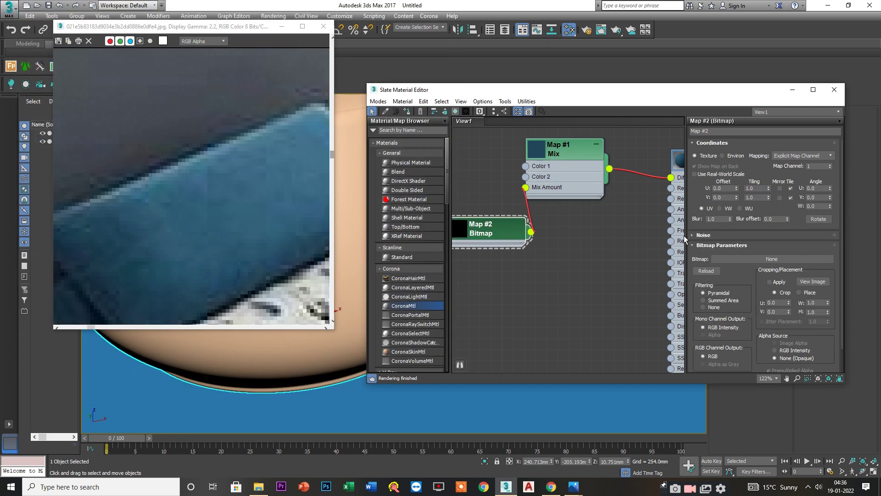
{"action": "left_click", "coordinate": [765, 260]}
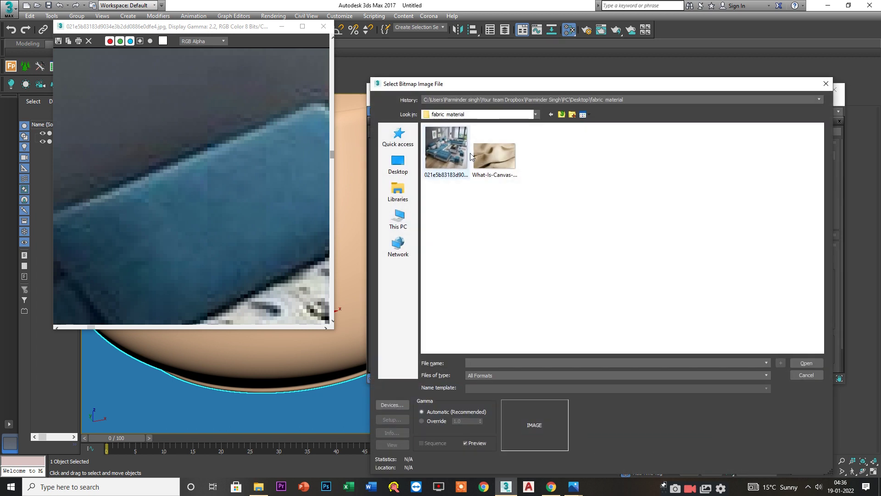
{"action": "left_click", "coordinate": [562, 116]}
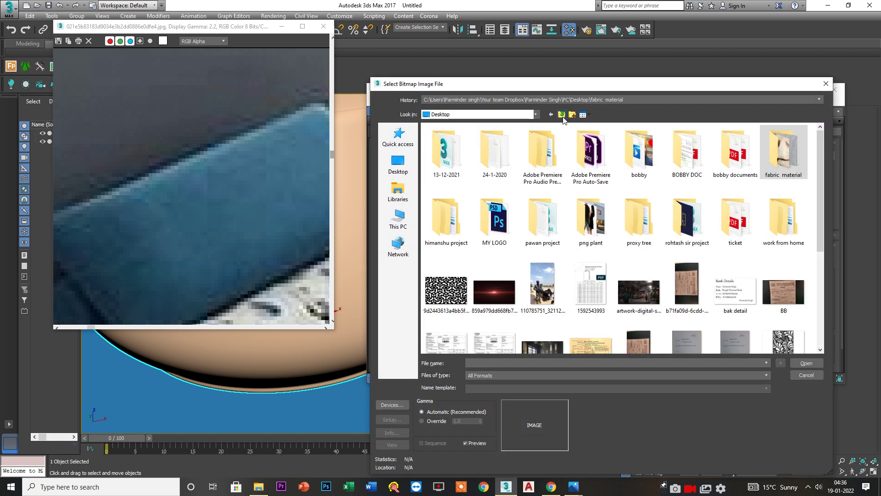
{"action": "left_click", "coordinate": [496, 114]}
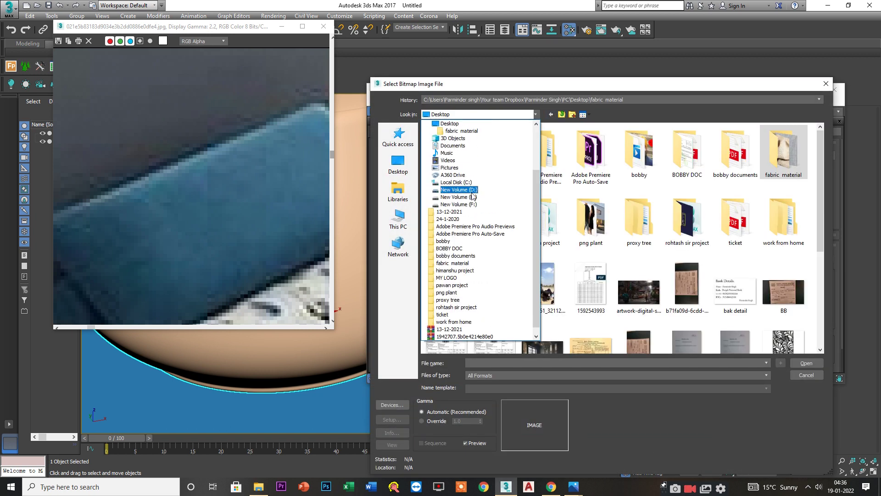
{"action": "left_click", "coordinate": [472, 197]}
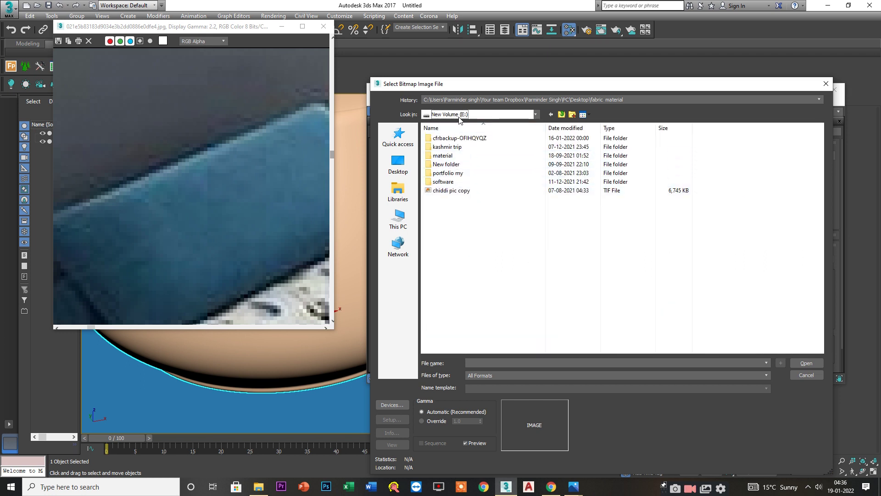
{"action": "left_click", "coordinate": [459, 117]}
{"action": "left_click", "coordinate": [458, 195]}
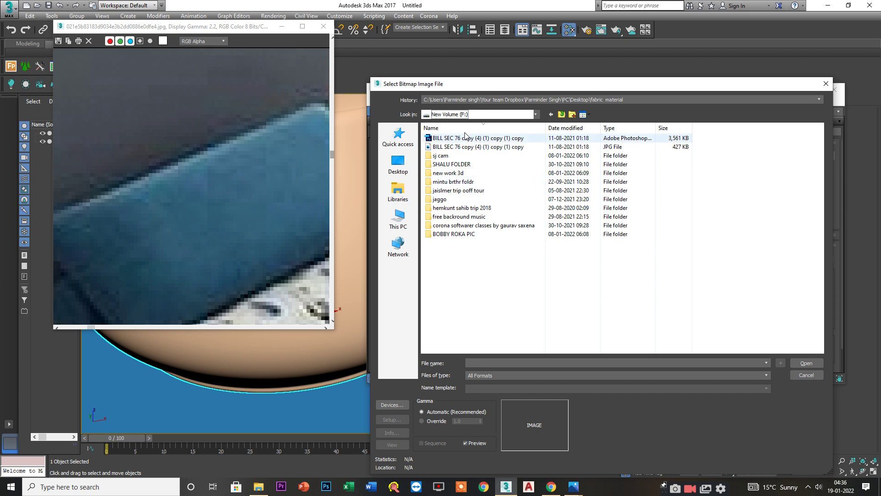
{"action": "left_click", "coordinate": [463, 117]}
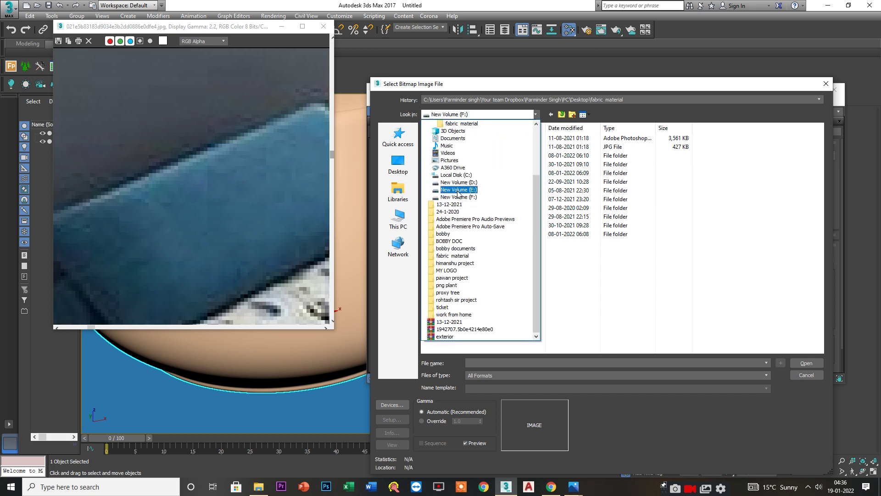
{"action": "left_click", "coordinate": [597, 254]}
Step: Browse drive E: through the material folder to its 3D texture library's Textures folder
{"action": "left_click", "coordinate": [561, 115]}
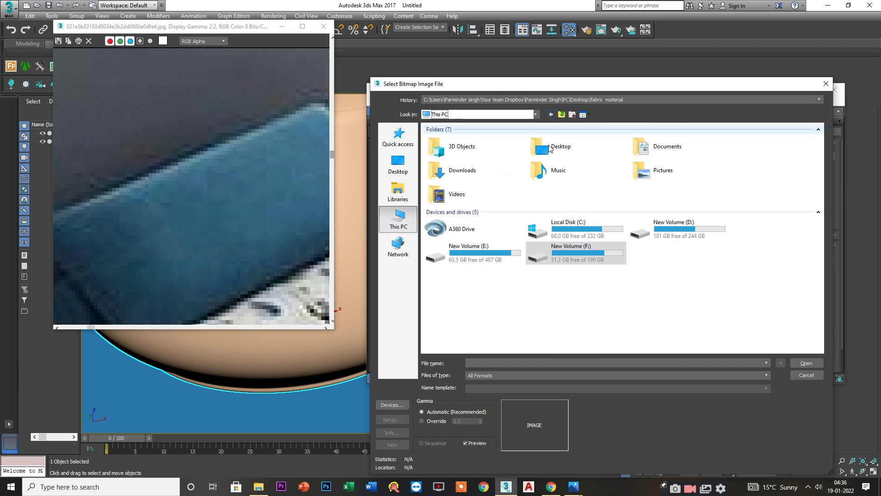
{"action": "double_click", "coordinate": [481, 252]}
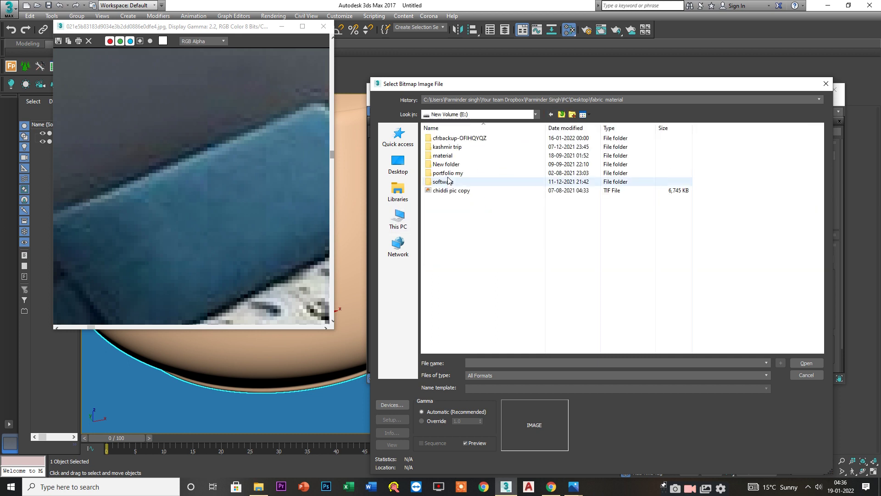
{"action": "double_click", "coordinate": [443, 156]}
{"action": "double_click", "coordinate": [496, 197]}
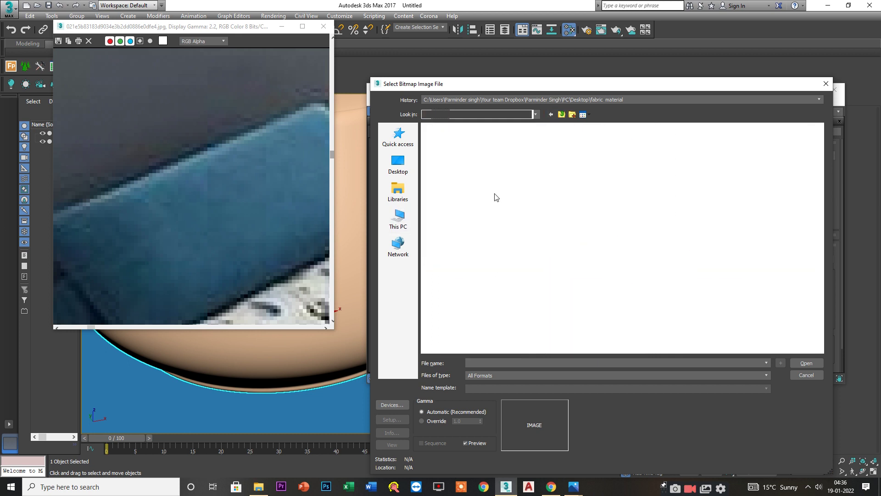
{"action": "double_click", "coordinate": [588, 194]}
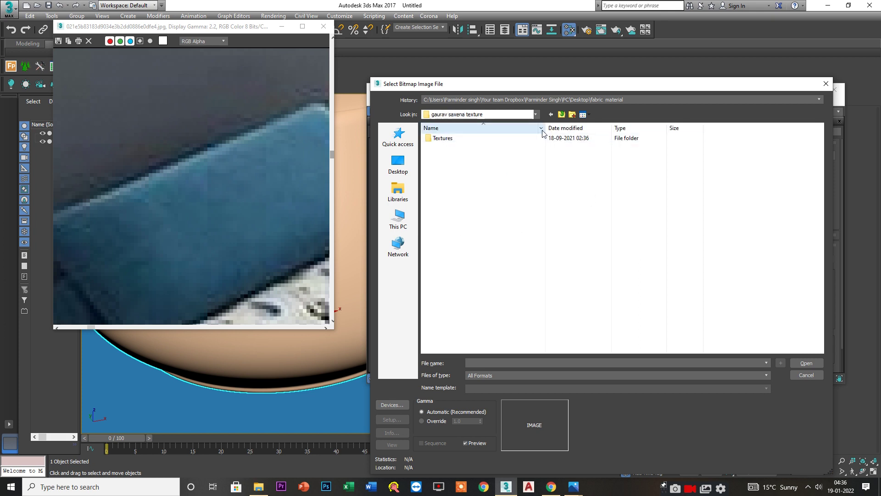
{"action": "double_click", "coordinate": [503, 137]}
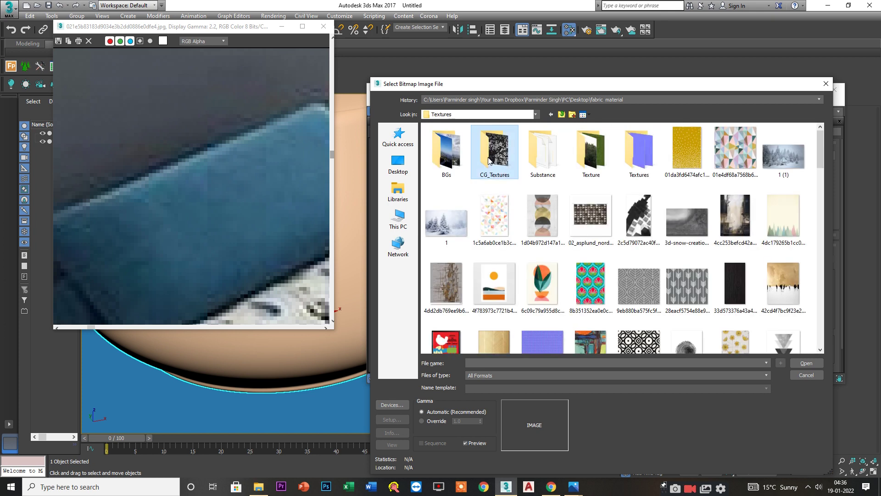
Step: Look through the Fabric folder in CG_Textures for a suitable texture and return to the Textures folder
{"action": "double_click", "coordinate": [511, 156]}
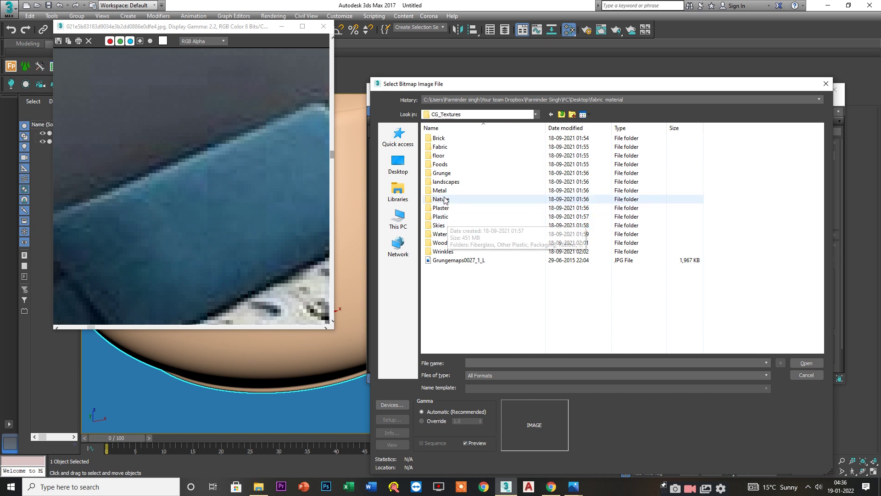
{"action": "double_click", "coordinate": [439, 146]}
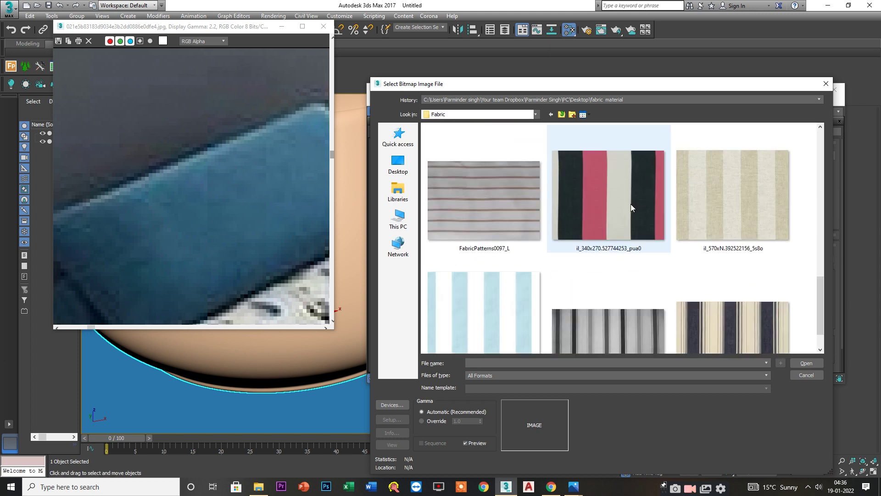
{"action": "left_click", "coordinate": [562, 115]}
{"action": "left_click", "coordinate": [561, 115]}
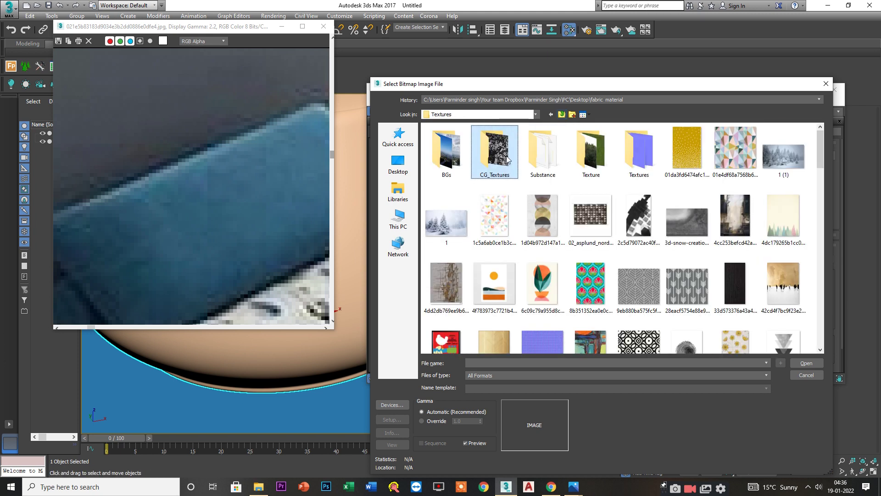
Step: Open the Fabrics folder inside Texture and select the Textiles_73_bump image
{"action": "double_click", "coordinate": [577, 150]}
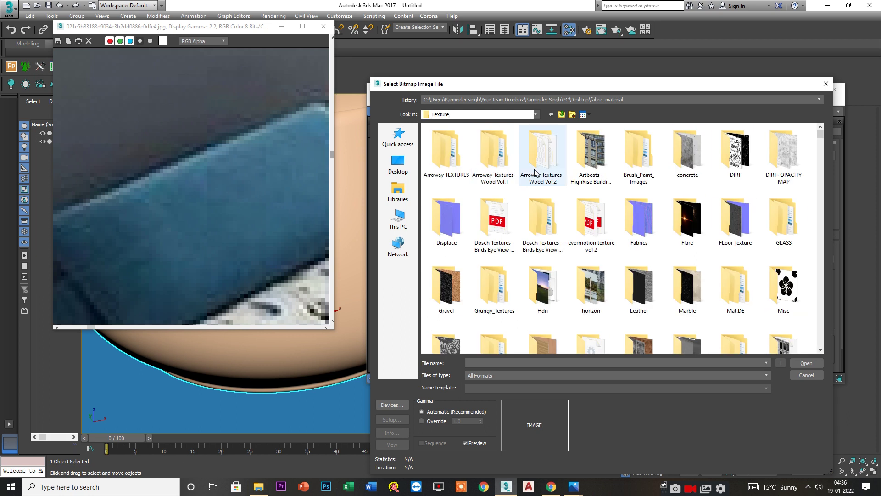
{"action": "double_click", "coordinate": [651, 219]}
{"action": "scroll", "coordinate": [653, 219], "scroll_direction": "down", "scroll_amount": 8}
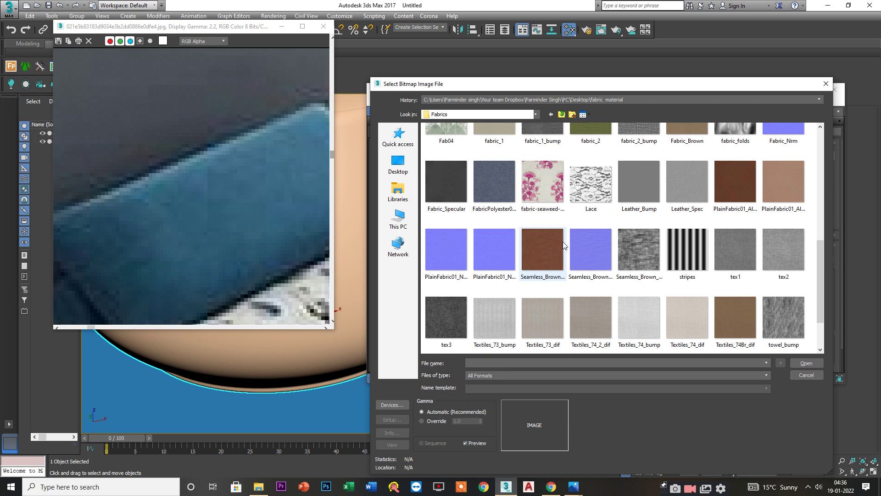
{"action": "left_click", "coordinate": [502, 264]}
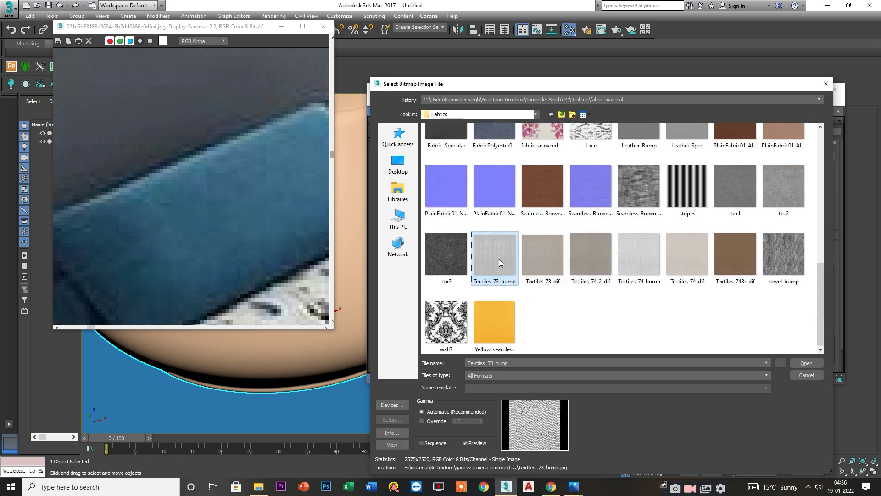
Step: Preview Textiles_73_bump and the neighbouring textile images at full size, and load Textiles_74_bump into the Bitmap map
{"action": "right_click", "coordinate": [499, 258]}
{"action": "left_click", "coordinate": [521, 201]}
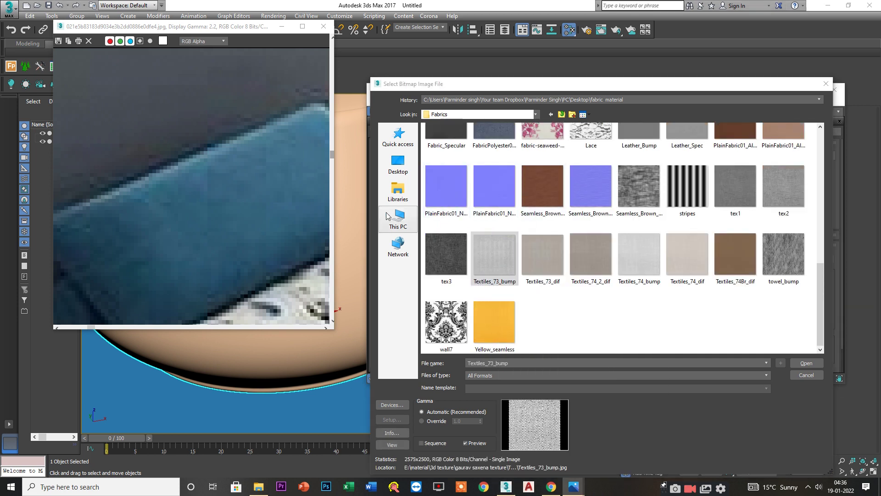
{"action": "key", "text": "Right"}
{"action": "key", "text": "Right"}
{"action": "key", "text": "Right"}
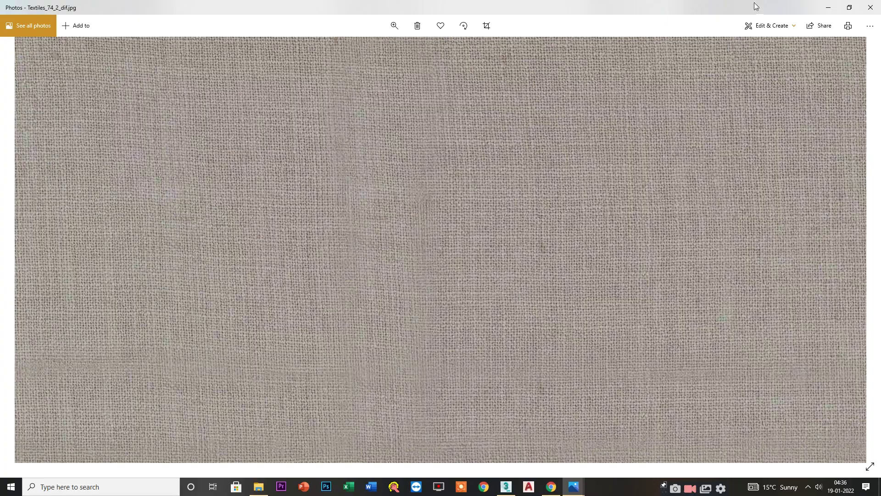
{"action": "left_click", "coordinate": [870, 7]}
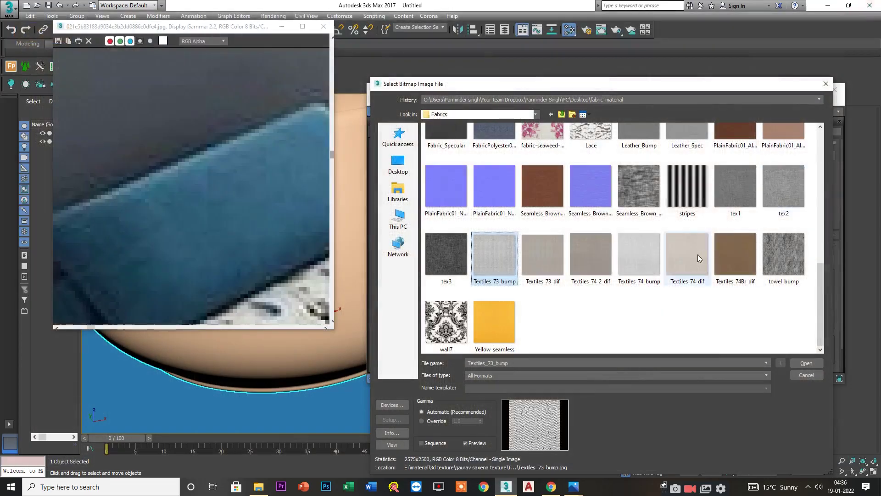
{"action": "double_click", "coordinate": [638, 268]}
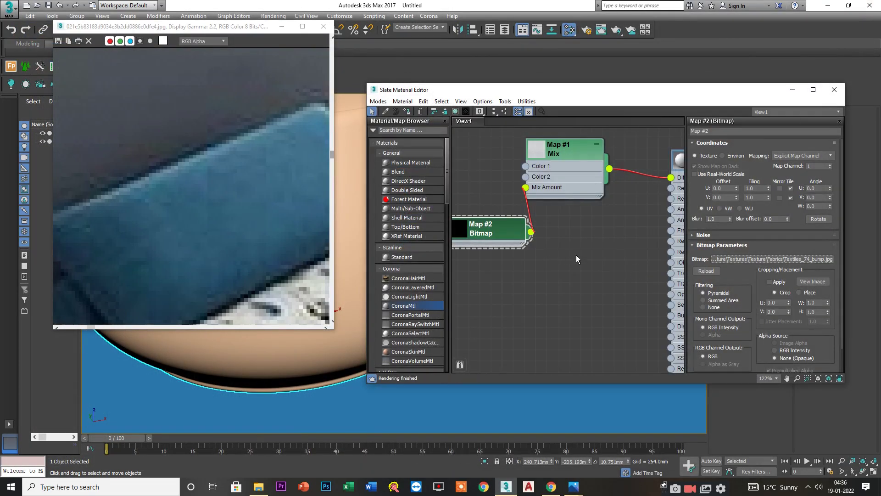
Step: Assign the CoronaMtl material to the selected object in the scene
{"action": "middle_click_drag", "start_coordinate": [577, 254], "coordinate": [504, 298]}
{"action": "scroll", "coordinate": [562, 229], "scroll_direction": "up", "scroll_amount": 2}
{"action": "middle_click_drag", "start_coordinate": [614, 222], "coordinate": [632, 185]}
{"action": "scroll", "coordinate": [635, 178], "scroll_direction": "up", "scroll_amount": 1}
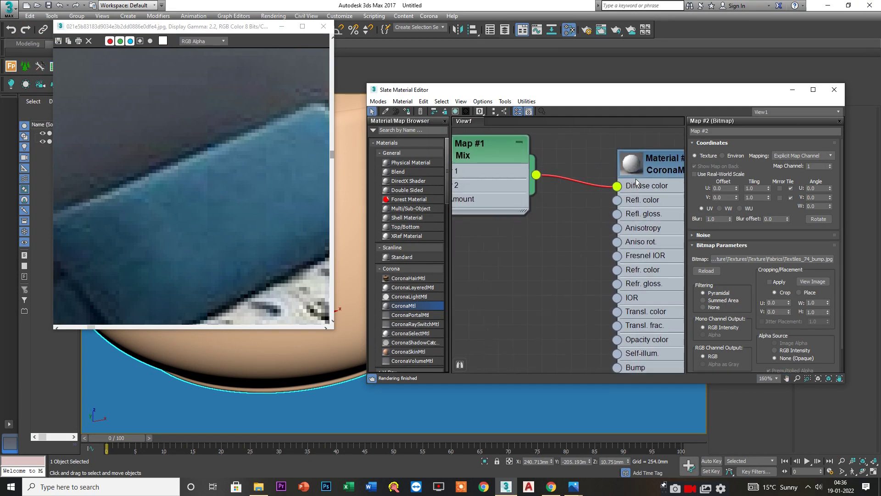
{"action": "middle_click_drag", "start_coordinate": [577, 165], "coordinate": [516, 183]}
{"action": "right_click", "coordinate": [550, 184]}
{"action": "left_click", "coordinate": [537, 183]}
{"action": "left_click", "coordinate": [627, 181]}
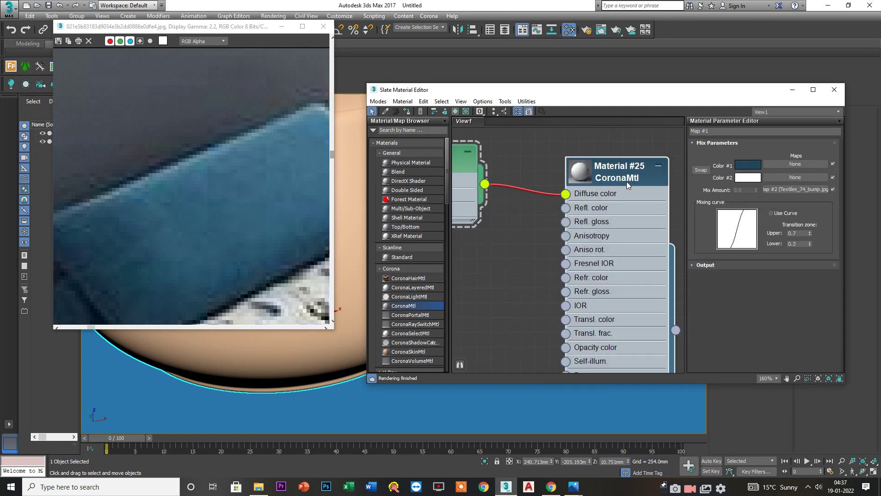
{"action": "right_click", "coordinate": [626, 181]}
{"action": "left_click", "coordinate": [636, 194]}
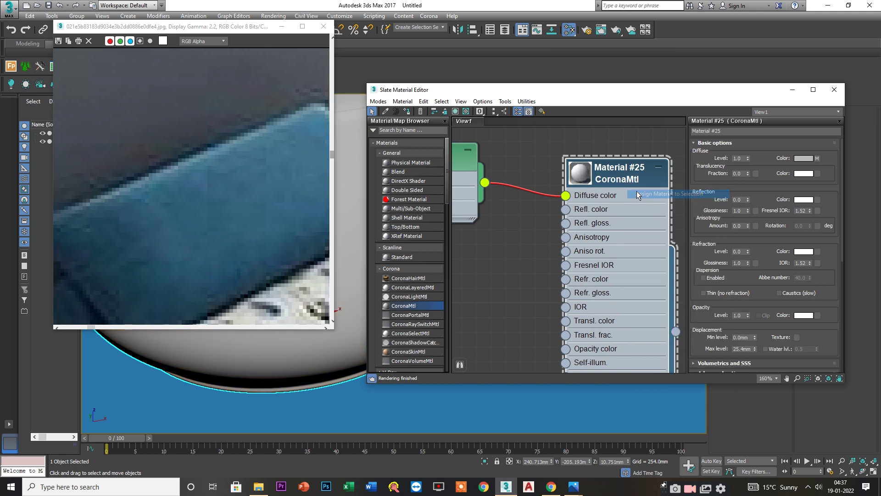
Step: Open the Mix map's parameters and bring up the options of its Color #1 swatch
{"action": "middle_click_drag", "start_coordinate": [580, 197], "coordinate": [597, 220]}
{"action": "scroll", "coordinate": [597, 221], "scroll_direction": "down", "scroll_amount": 1}
{"action": "middle_click_drag", "start_coordinate": [521, 214], "coordinate": [569, 198]}
{"action": "left_click", "coordinate": [550, 189]}
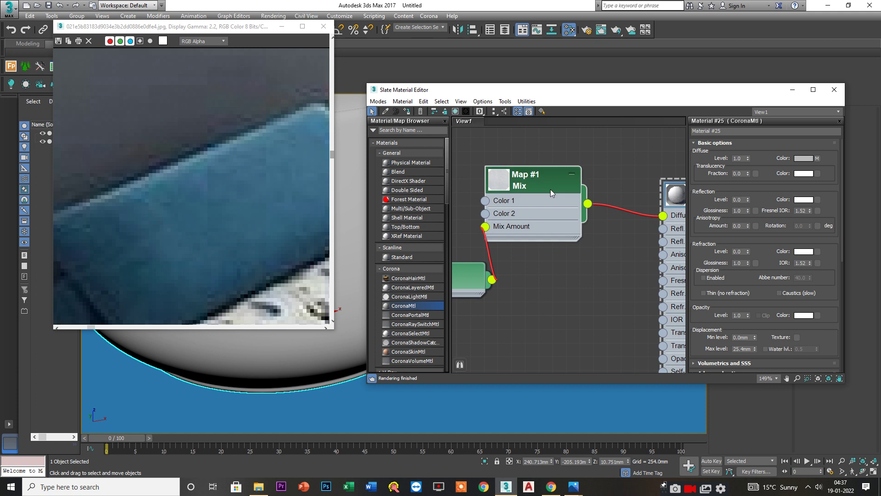
{"action": "double_click", "coordinate": [550, 189]}
{"action": "right_click", "coordinate": [744, 164]}
{"action": "left_click", "coordinate": [752, 169]}
Step: Set the Mix map's Color #2 to a lighter blue, RGB 62, 118, 143, sampled from the cushion in the reference image
{"action": "scroll", "coordinate": [324, 201], "scroll_direction": "down", "scroll_amount": 4}
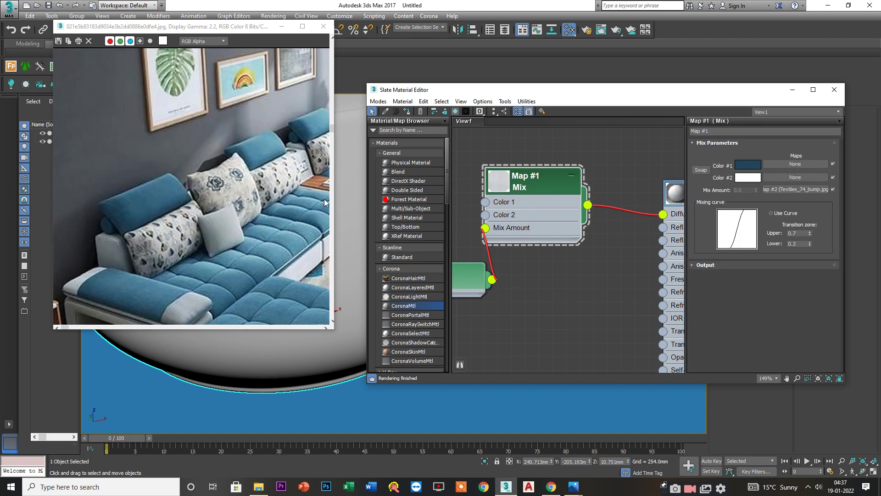
{"action": "scroll", "coordinate": [255, 181], "scroll_direction": "up", "scroll_amount": 5}
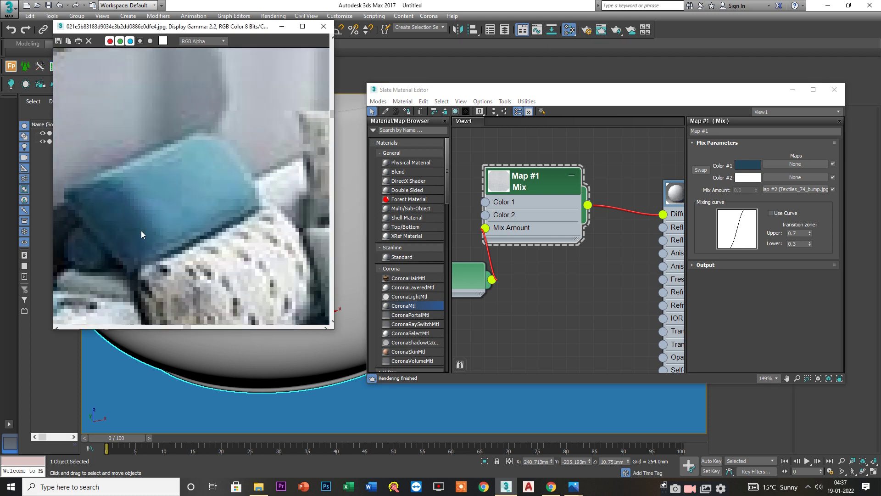
{"action": "middle_click_drag", "start_coordinate": [535, 205], "coordinate": [535, 211]}
{"action": "scroll", "coordinate": [546, 210], "scroll_direction": "down", "scroll_amount": 1}
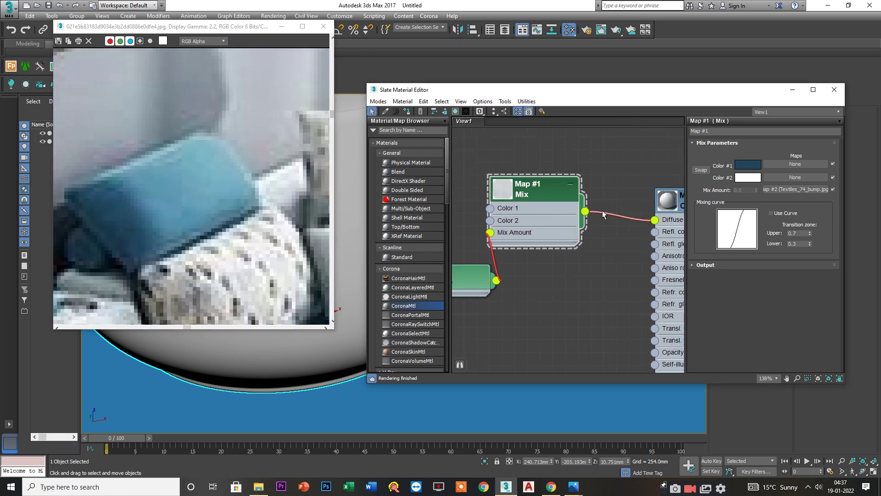
{"action": "middle_click_drag", "start_coordinate": [612, 220], "coordinate": [592, 221]}
{"action": "left_click", "coordinate": [752, 178]}
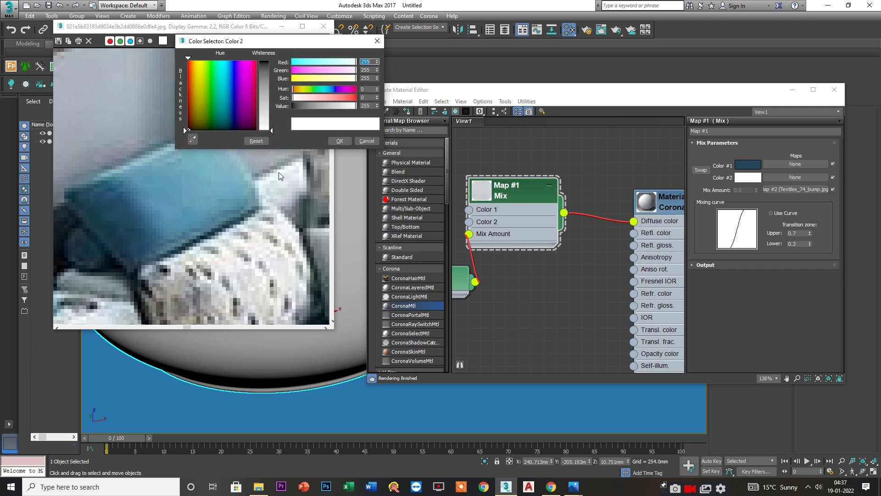
{"action": "left_click", "coordinate": [193, 139]}
{"action": "left_click", "coordinate": [237, 165]}
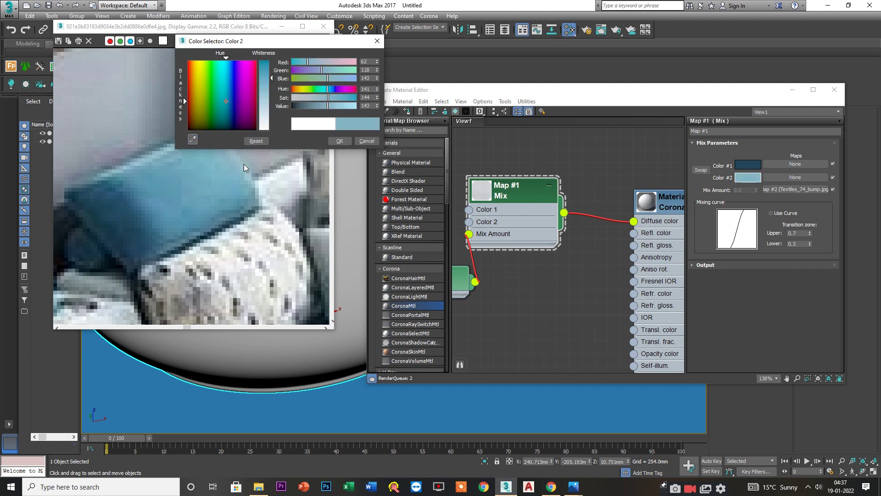
{"action": "left_click", "coordinate": [335, 141]}
Step: Move the Mix node away from the material and add a Composite map above the CoronaMtl node
{"action": "scroll", "coordinate": [548, 248], "scroll_direction": "down", "scroll_amount": 3}
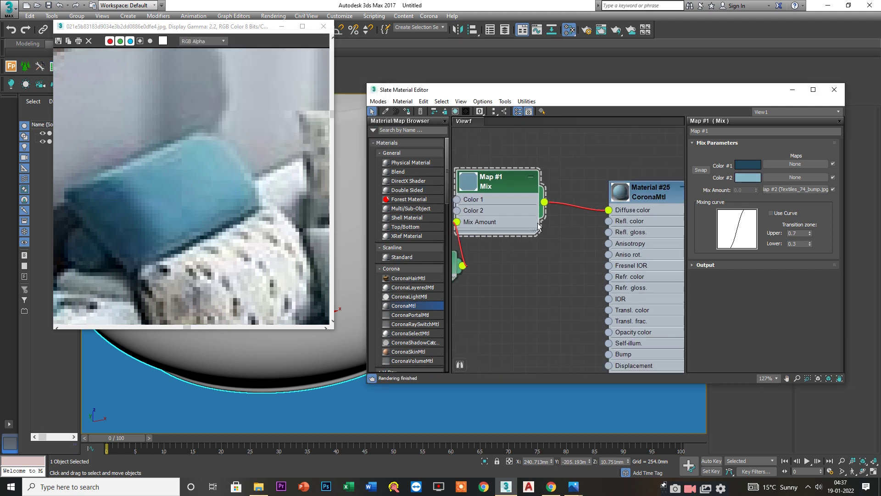
{"action": "middle_click_drag", "start_coordinate": [557, 253], "coordinate": [539, 251]}
{"action": "scroll", "coordinate": [519, 213], "scroll_direction": "up", "scroll_amount": 2}
{"action": "left_click_drag", "start_coordinate": [511, 199], "coordinate": [487, 152]}
{"action": "middle_click_drag", "start_coordinate": [573, 268], "coordinate": [584, 301]}
{"action": "scroll", "coordinate": [422, 294], "scroll_direction": "down", "scroll_amount": 3}
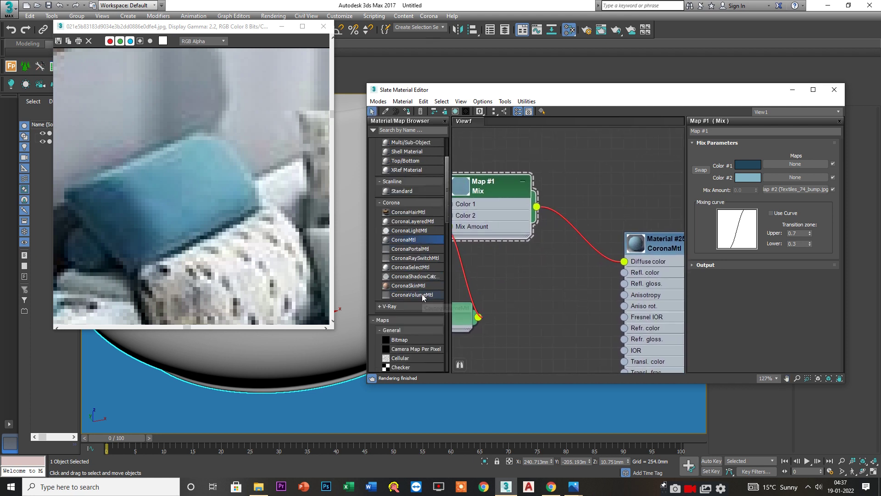
{"action": "scroll", "coordinate": [409, 257], "scroll_direction": "down", "scroll_amount": 3}
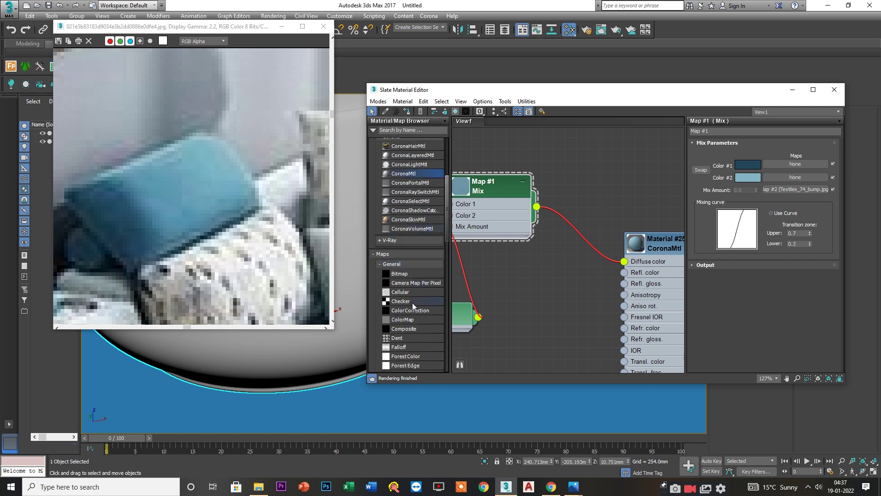
{"action": "scroll", "coordinate": [406, 312], "scroll_direction": "down", "scroll_amount": 3}
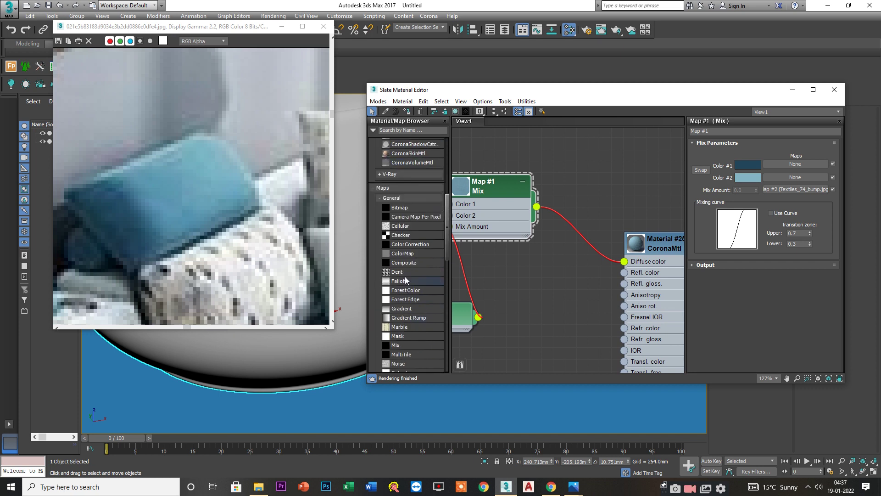
{"action": "left_click_drag", "start_coordinate": [573, 266], "coordinate": [610, 162]}
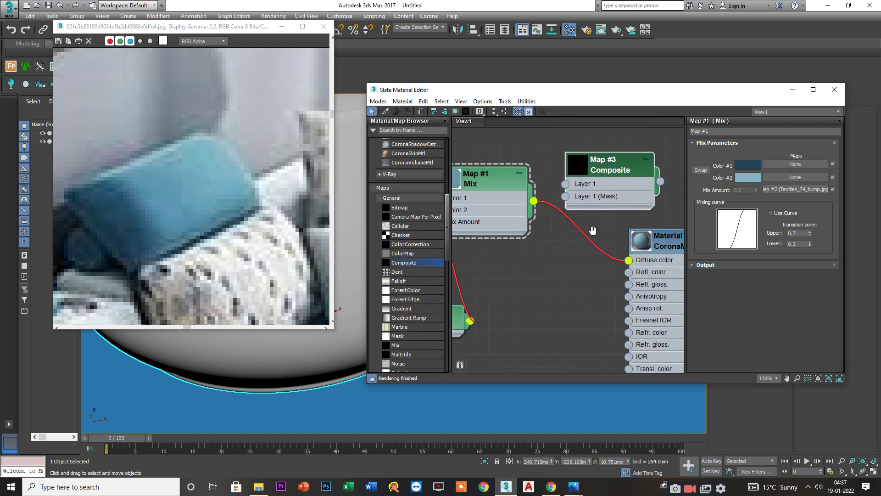
Step: Reroute the Mix map's output from the material's Diffuse color to the Composite map's Layer 1 and open the Composite parameters
{"action": "scroll", "coordinate": [593, 231], "scroll_direction": "down", "scroll_amount": 2}
{"action": "left_click_drag", "start_coordinate": [539, 201], "coordinate": [482, 168]}
{"action": "middle_click_drag", "start_coordinate": [551, 230], "coordinate": [508, 236]}
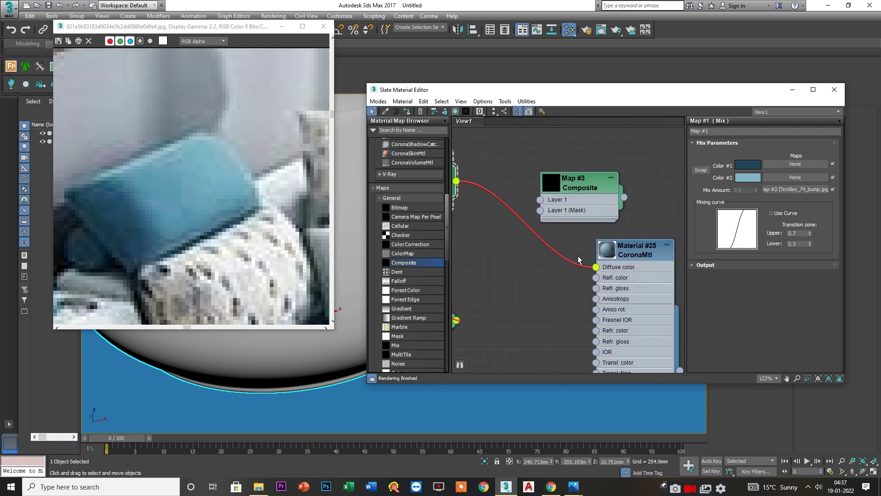
{"action": "left_click_drag", "start_coordinate": [595, 267], "coordinate": [541, 201]}
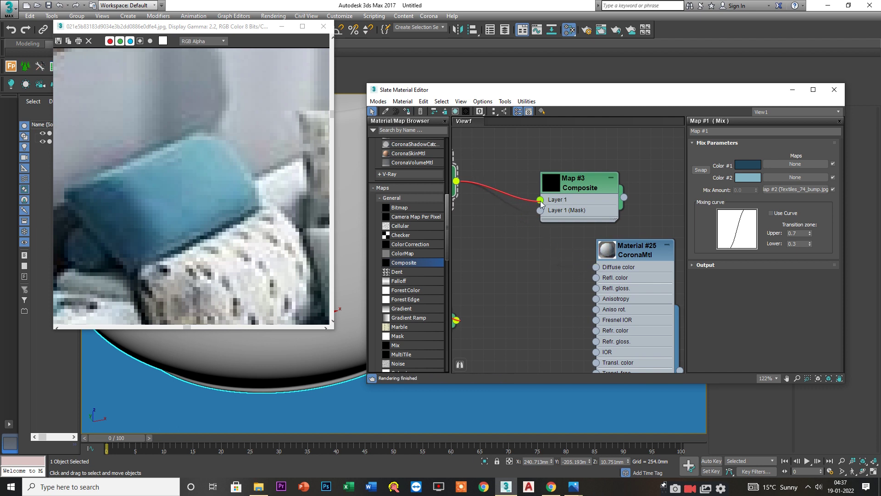
{"action": "double_click", "coordinate": [577, 179]}
{"action": "scroll", "coordinate": [552, 224], "scroll_direction": "down", "scroll_amount": 2}
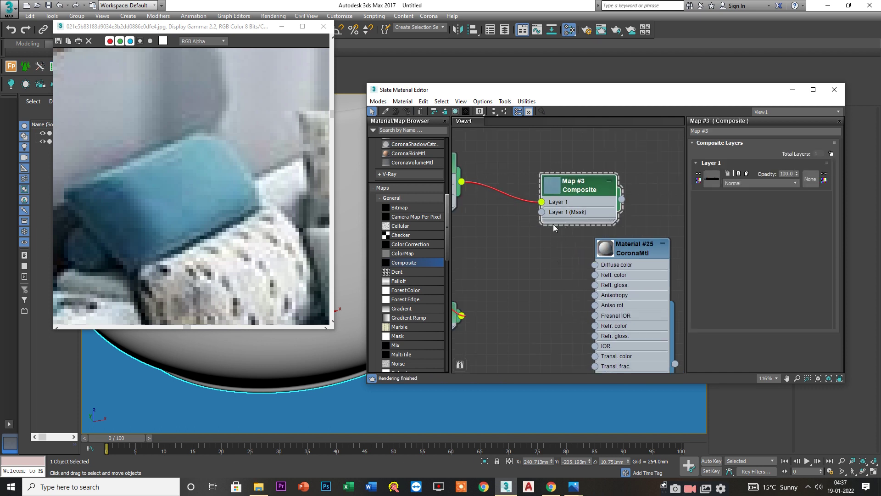
{"action": "middle_click_drag", "start_coordinate": [566, 228], "coordinate": [516, 214]}
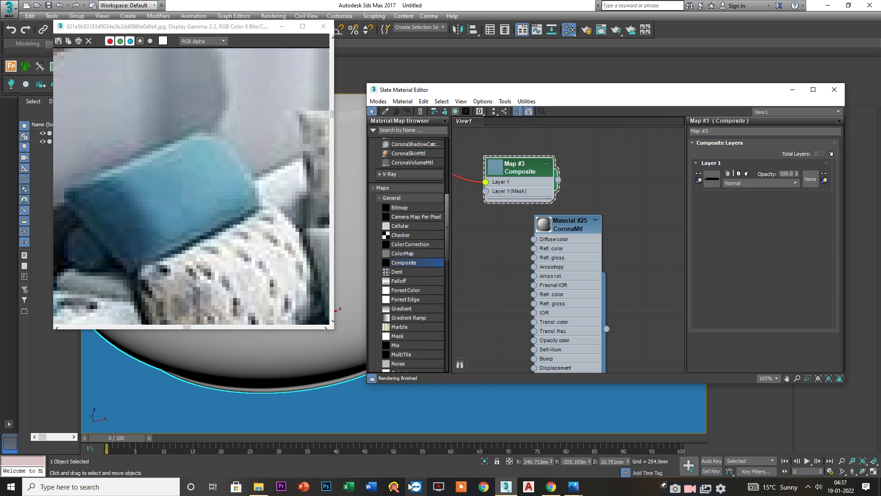
Step: Switch to Photoshop to view its layer blending controls, and return to the Composite map in 3ds Max
{"action": "left_click", "coordinate": [326, 486]}
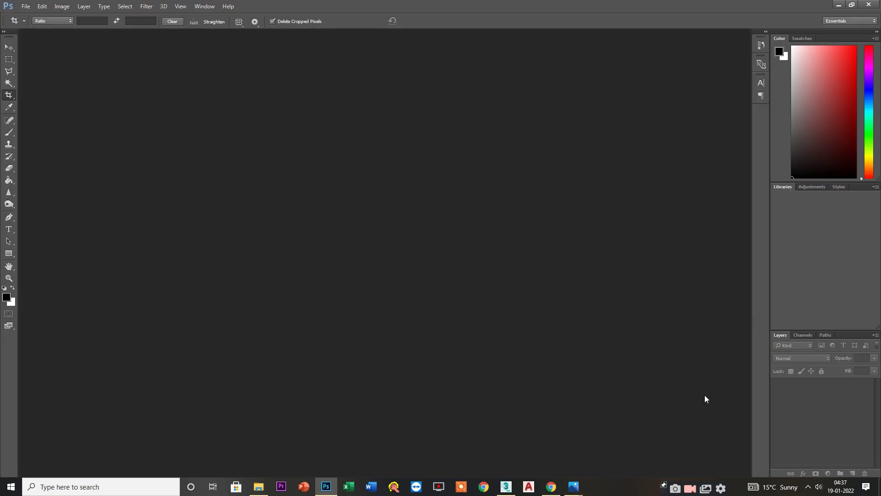
{"action": "key", "text": "alt+Tab"}
{"action": "scroll", "coordinate": [511, 211], "scroll_direction": "up", "scroll_amount": 1}
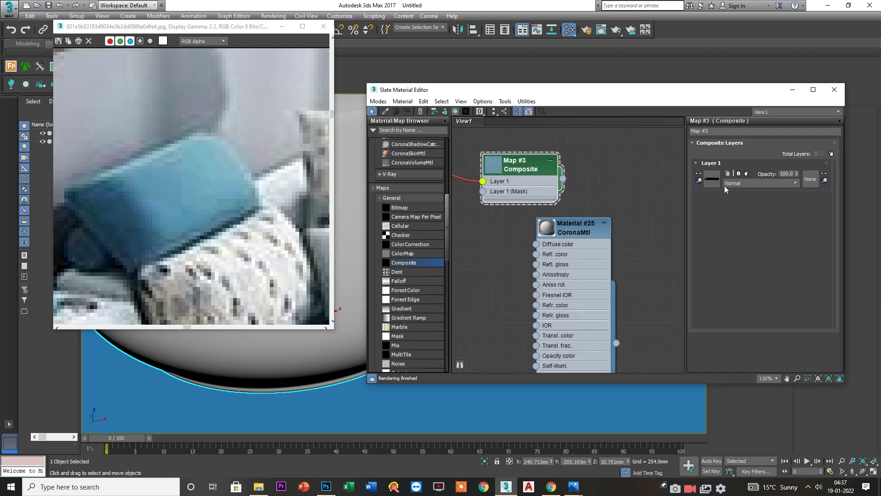
Step: Check Photoshop's layer blending options once more and return to the material editor in 3ds Max
{"action": "middle_click_drag", "start_coordinate": [607, 211], "coordinate": [636, 210]}
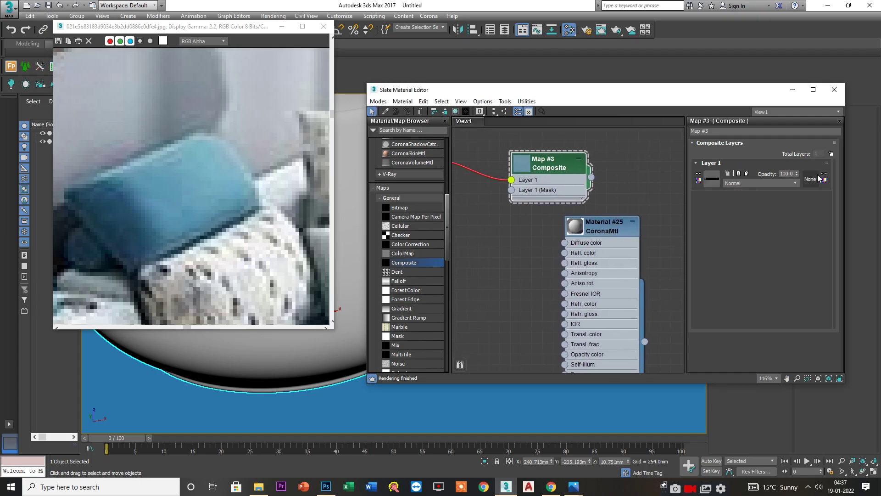
{"action": "key", "text": "alt+Tab"}
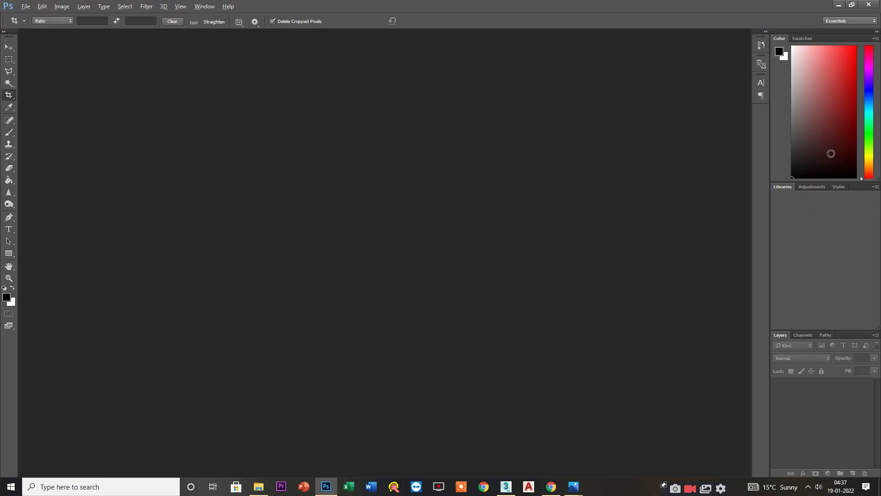
{"action": "left_click", "coordinate": [506, 487]}
Step: Add a second layer to the Composite map and move the CoronaMtl node clear of it
{"action": "left_click", "coordinate": [831, 153]}
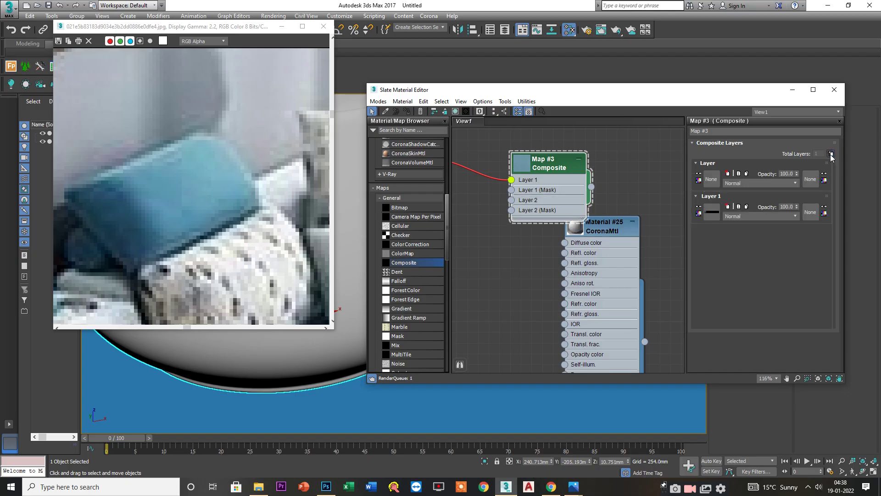
{"action": "left_click_drag", "start_coordinate": [618, 226], "coordinate": [682, 194]}
{"action": "middle_click_drag", "start_coordinate": [524, 202], "coordinate": [564, 211]}
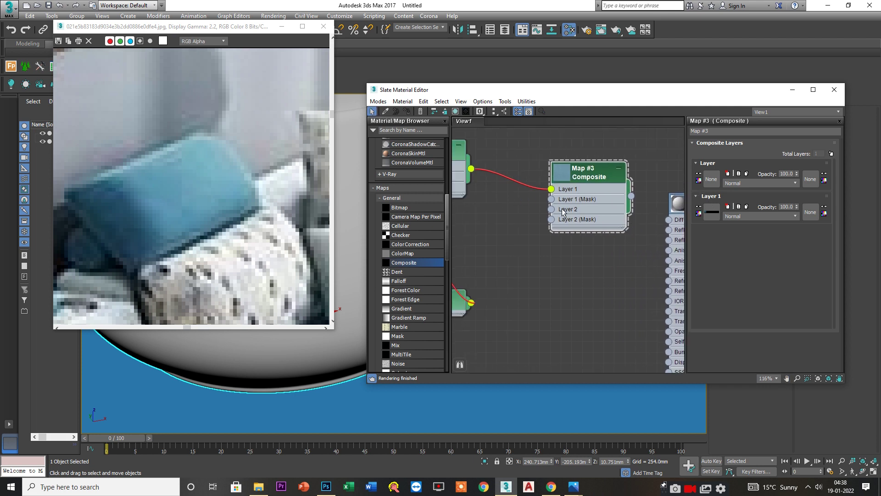
Step: Reroute the textile Bitmap from the Mix map's Mix Amount to the Composite map's Layer 2
{"action": "left_click_drag", "start_coordinate": [507, 240], "coordinate": [506, 240]}
{"action": "left_click", "coordinate": [493, 255]}
{"action": "middle_click_drag", "start_coordinate": [506, 250], "coordinate": [570, 233]}
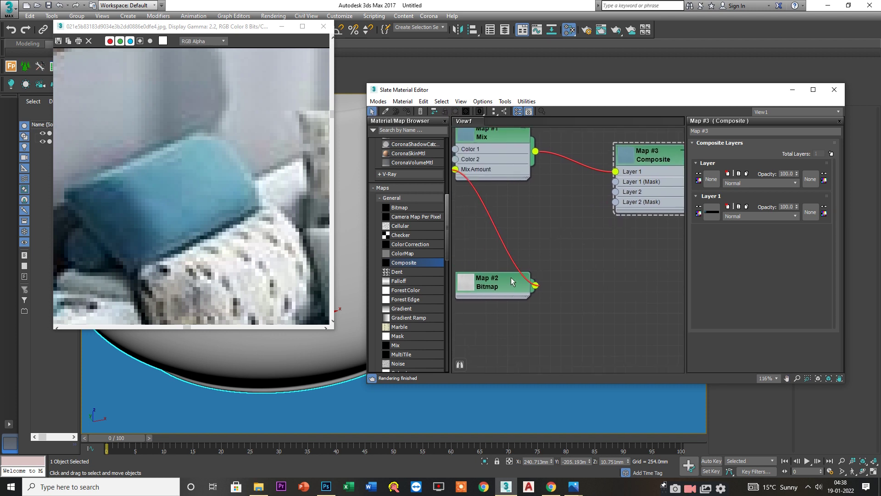
{"action": "left_click_drag", "start_coordinate": [520, 274], "coordinate": [542, 242]}
{"action": "left_click_drag", "start_coordinate": [456, 171], "coordinate": [473, 206]}
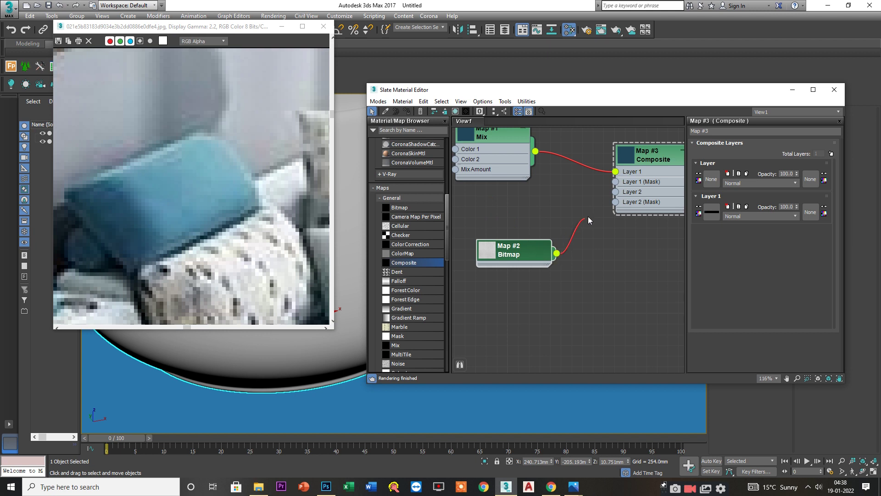
{"action": "left_click_drag", "start_coordinate": [614, 194], "coordinate": [614, 193]}
{"action": "middle_click_drag", "start_coordinate": [617, 220], "coordinate": [531, 263]}
{"action": "scroll", "coordinate": [577, 188], "scroll_direction": "up", "scroll_amount": 1}
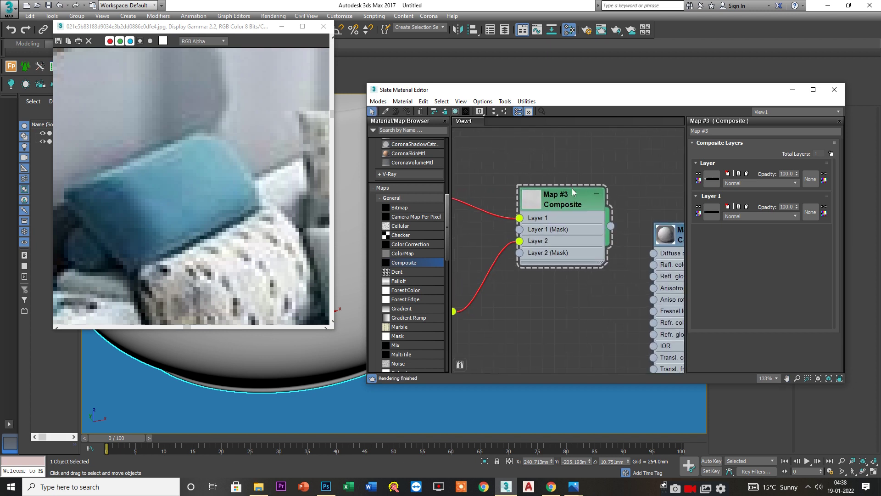
Step: Review the Mix map's two colors and the Composite map's layer parameters
{"action": "left_click", "coordinate": [568, 198]}
{"action": "scroll", "coordinate": [502, 211], "scroll_direction": "down", "scroll_amount": 1}
{"action": "middle_click_drag", "start_coordinate": [500, 229], "coordinate": [608, 218]}
{"action": "scroll", "coordinate": [525, 191], "scroll_direction": "down", "scroll_amount": 1}
{"action": "double_click", "coordinate": [507, 168]}
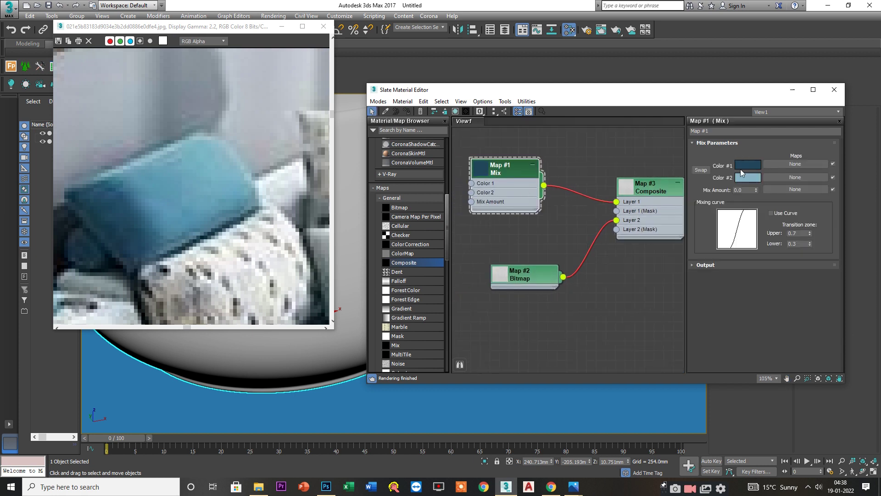
{"action": "middle_click_drag", "start_coordinate": [634, 191], "coordinate": [594, 190]}
{"action": "double_click", "coordinate": [638, 185]}
{"action": "right_click", "coordinate": [594, 191]}
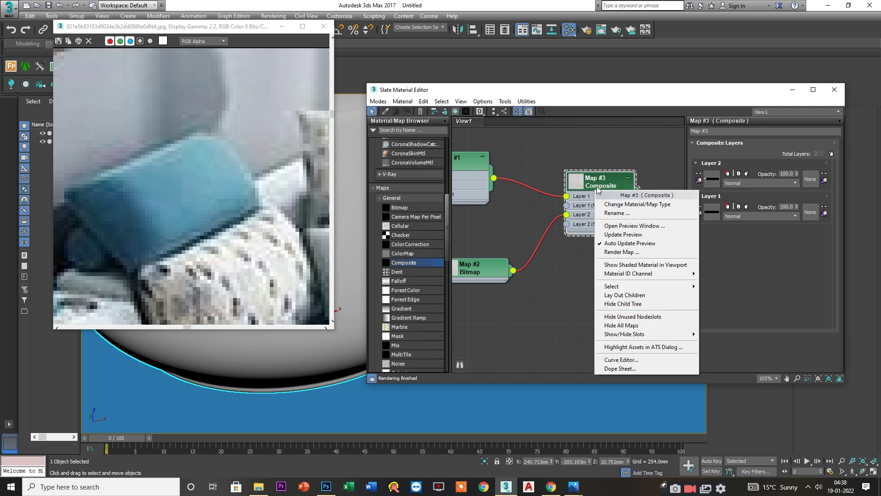
{"action": "middle_click_drag", "start_coordinate": [627, 210], "coordinate": [584, 198]}
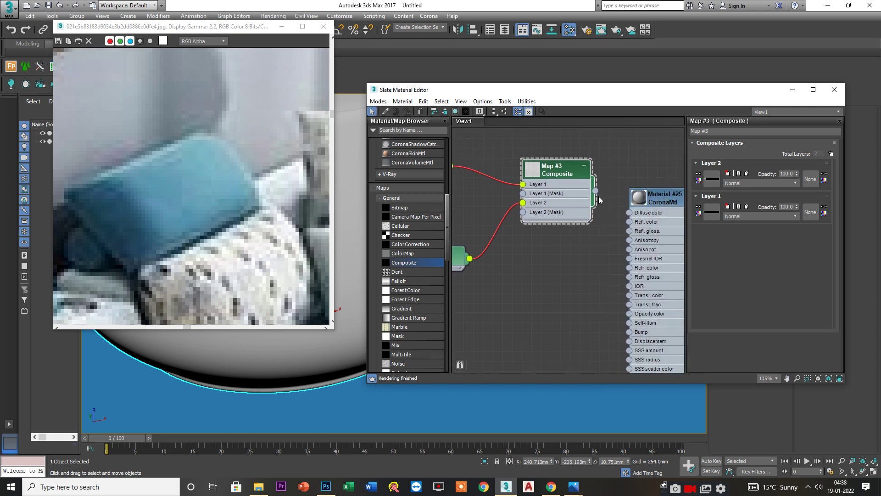
Step: Connect the Composite map to the CoronaMtl's Diffuse color and show the shaded material on the teapot in the viewport
{"action": "left_click_drag", "start_coordinate": [595, 191], "coordinate": [629, 212]}
{"action": "middle_click_drag", "start_coordinate": [629, 213], "coordinate": [577, 196]}
{"action": "double_click", "coordinate": [615, 180]}
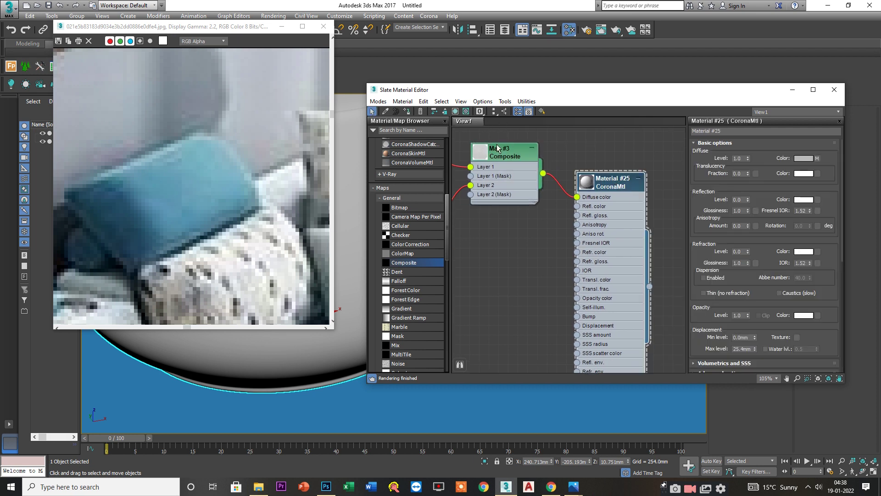
{"action": "right_click", "coordinate": [616, 183]}
{"action": "left_click", "coordinate": [613, 192]}
{"action": "left_click", "coordinate": [457, 112]}
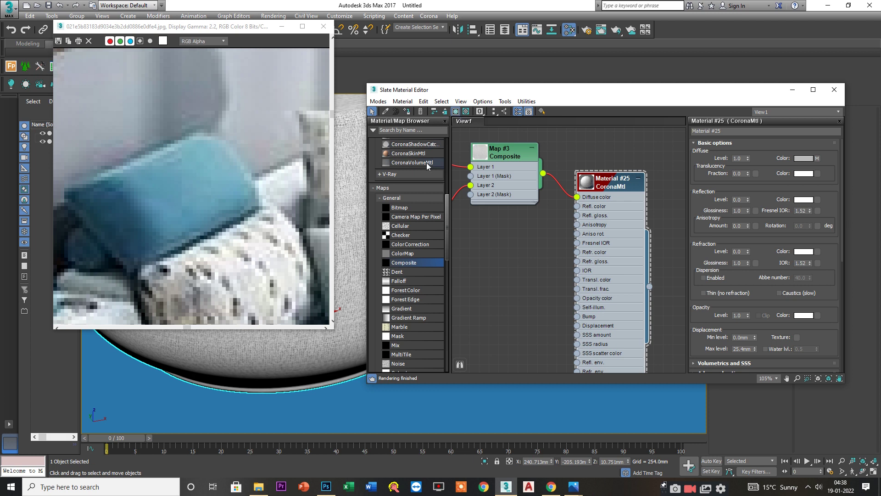
{"action": "left_click", "coordinate": [282, 27]}
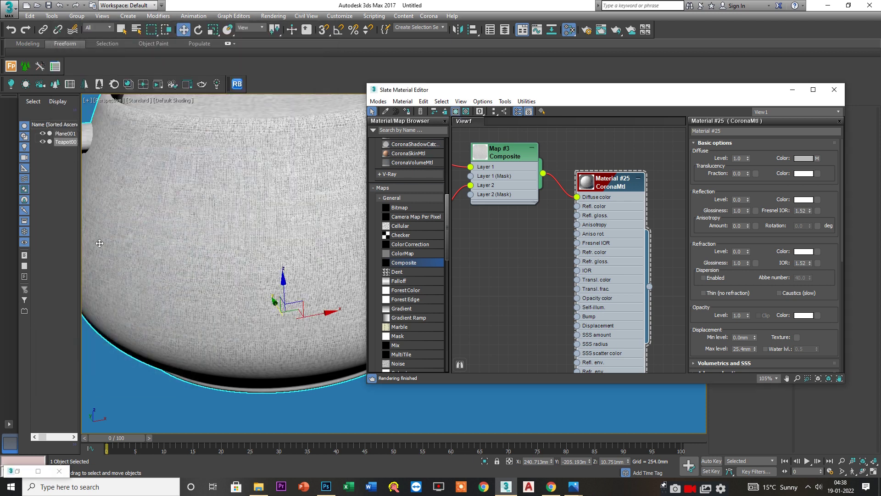
{"action": "middle_click_drag", "start_coordinate": [195, 297], "coordinate": [199, 323]}
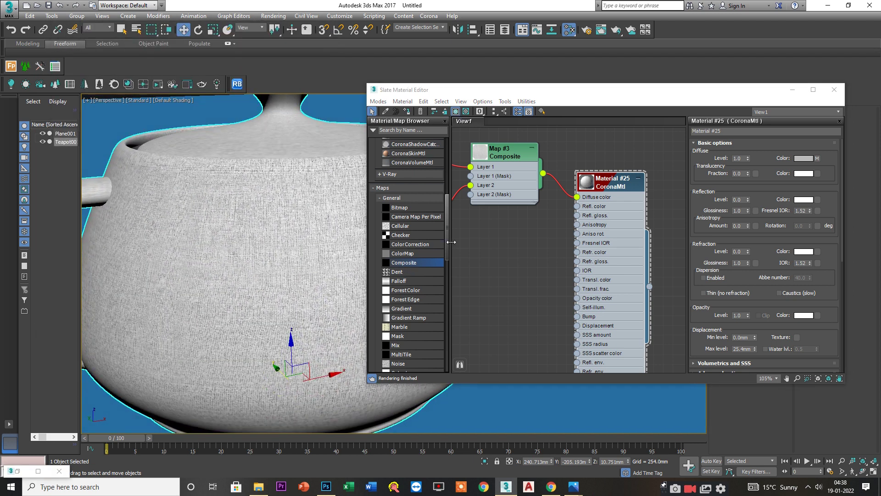
Step: Try Color Burn and Screen as the Composite map's Layer 2 blending mode, and settle on Color Dodge
{"action": "middle_click_drag", "start_coordinate": [453, 248], "coordinate": [539, 251]}
{"action": "double_click", "coordinate": [582, 160]}
{"action": "middle_click_drag", "start_coordinate": [580, 215], "coordinate": [548, 236]}
{"action": "left_click", "coordinate": [742, 183]}
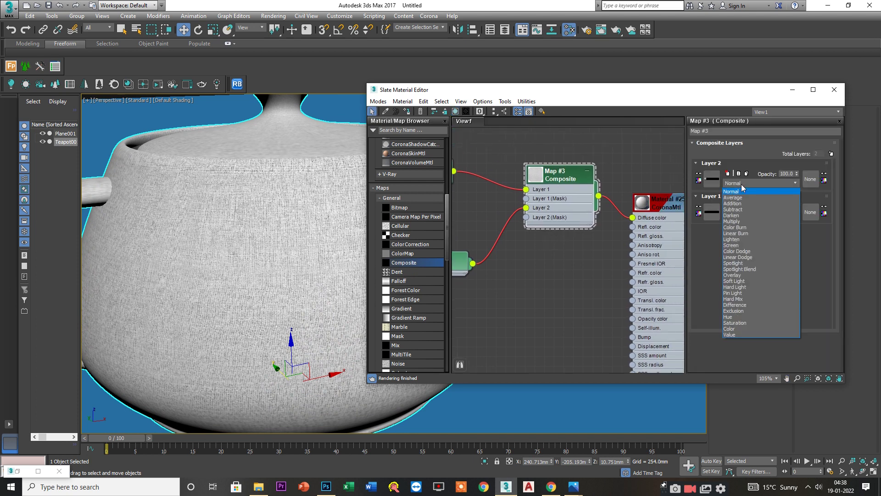
{"action": "left_click", "coordinate": [737, 221]}
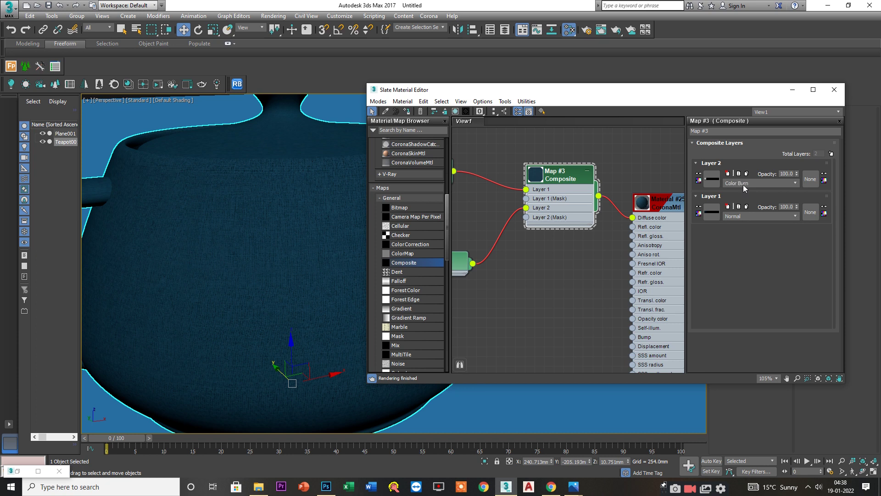
{"action": "scroll", "coordinate": [743, 184], "scroll_direction": "down", "scroll_amount": 3}
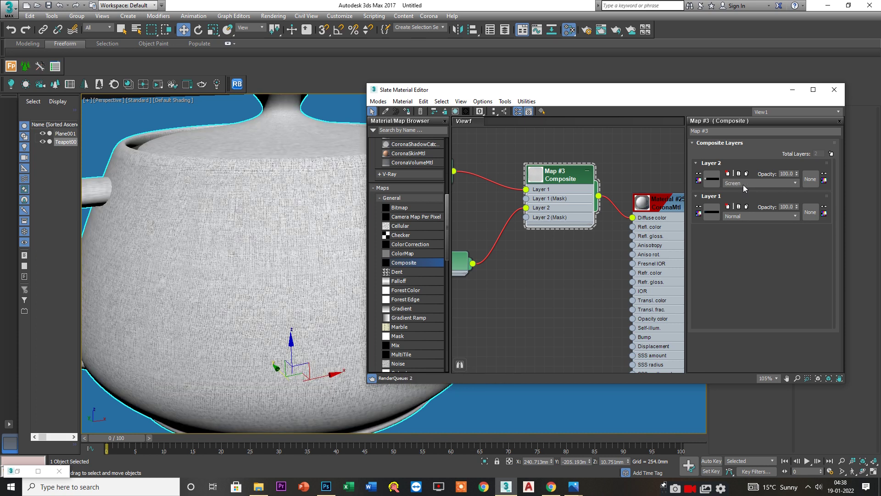
{"action": "scroll", "coordinate": [743, 184], "scroll_direction": "down", "scroll_amount": 1}
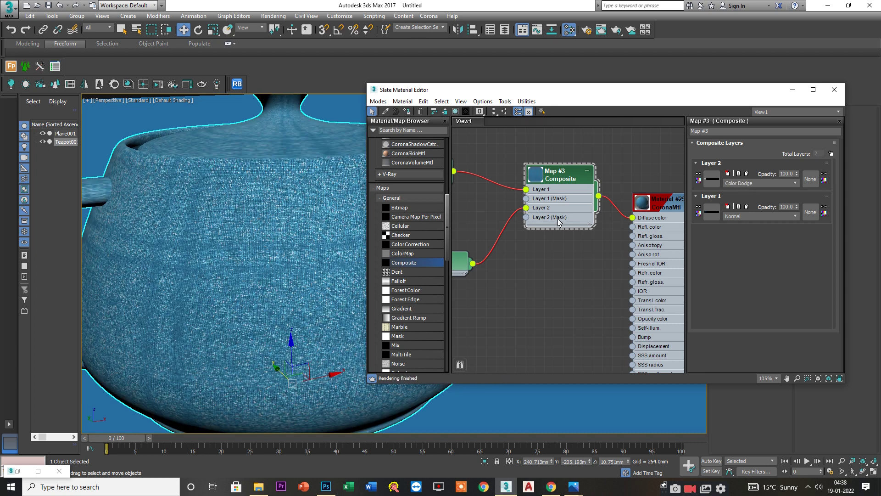
Step: Add a Falloff map below the Mix node and connect it to the Composite map's Layer 1 in place of the Mix
{"action": "scroll", "coordinate": [581, 229], "scroll_direction": "down", "scroll_amount": 1}
{"action": "middle_click_drag", "start_coordinate": [539, 226], "coordinate": [603, 218]}
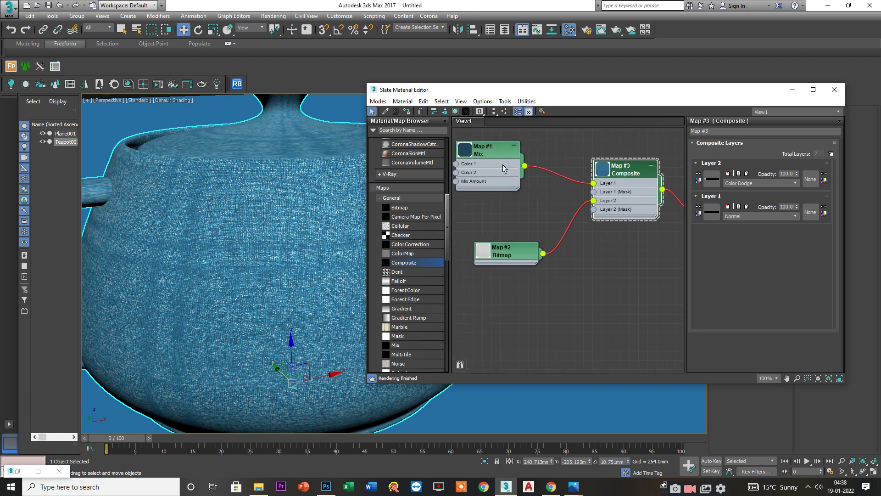
{"action": "left_click", "coordinate": [486, 153]}
{"action": "left_click_drag", "start_coordinate": [487, 153], "coordinate": [488, 152]}
{"action": "left_click", "coordinate": [405, 281]}
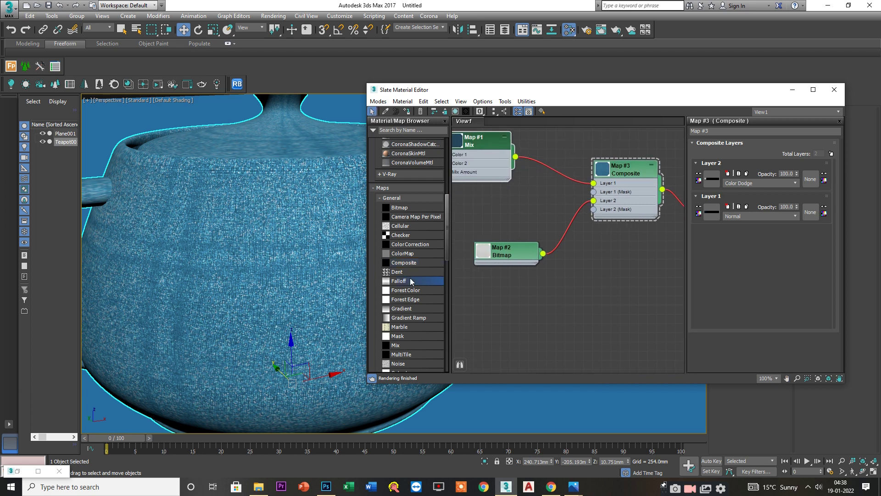
{"action": "left_click", "coordinate": [512, 200]}
{"action": "left_click_drag", "start_coordinate": [544, 210], "coordinate": [594, 183]}
Step: Copy the Mix map's dark blue Color #1 into the Falloff map's front color
{"action": "double_click", "coordinate": [492, 147]}
{"action": "right_click", "coordinate": [748, 164]}
{"action": "left_click", "coordinate": [756, 170]}
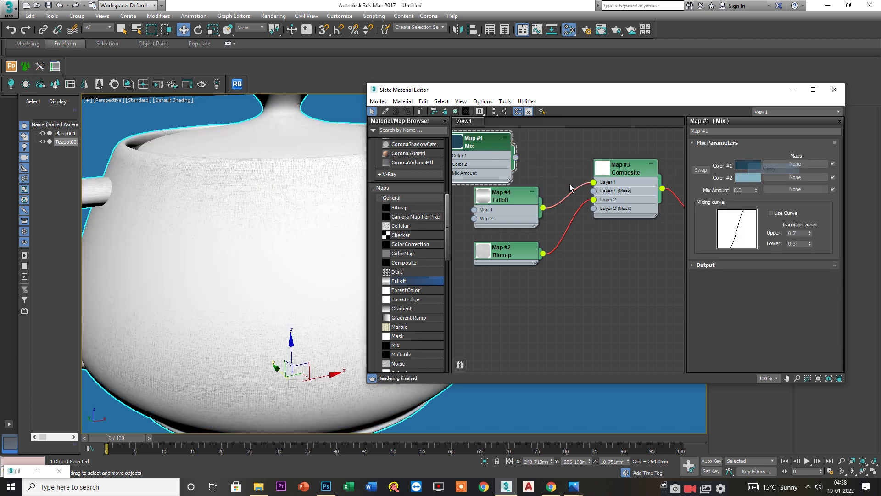
{"action": "double_click", "coordinate": [503, 197]}
{"action": "right_click", "coordinate": [707, 169]}
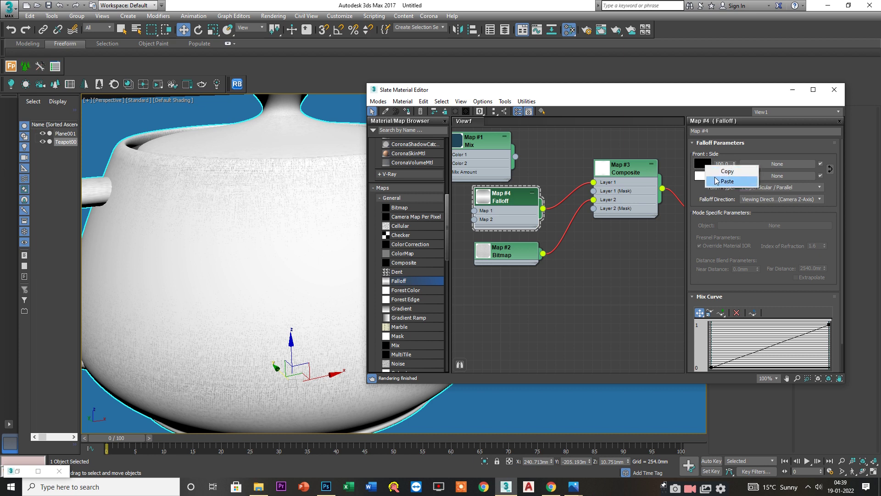
{"action": "left_click", "coordinate": [727, 182]}
Step: Copy the Mix map's light blue Color #2 into the Falloff map's side color and check the teapot
{"action": "double_click", "coordinate": [488, 146]}
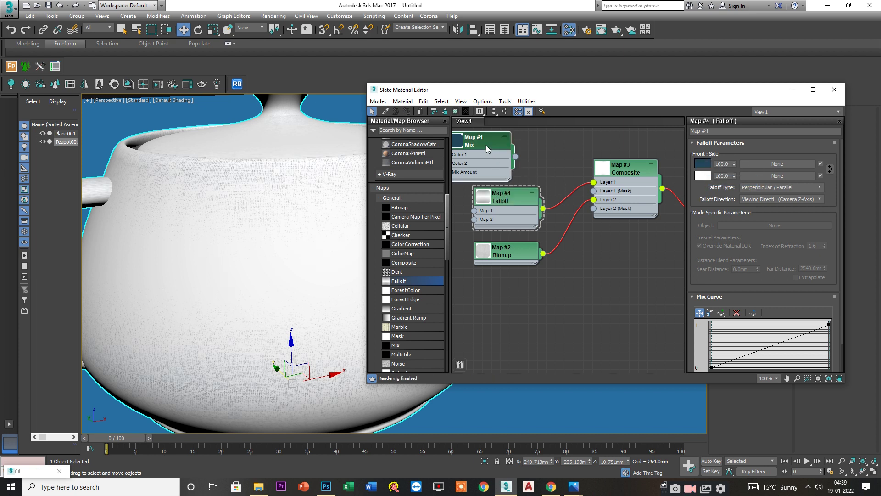
{"action": "right_click", "coordinate": [747, 177]}
{"action": "left_click", "coordinate": [757, 182]}
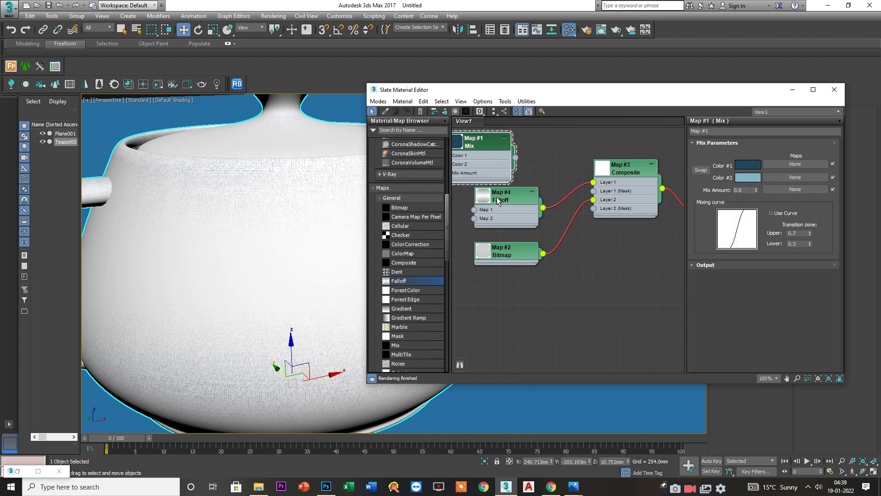
{"action": "double_click", "coordinate": [499, 201]}
{"action": "right_click", "coordinate": [704, 181]}
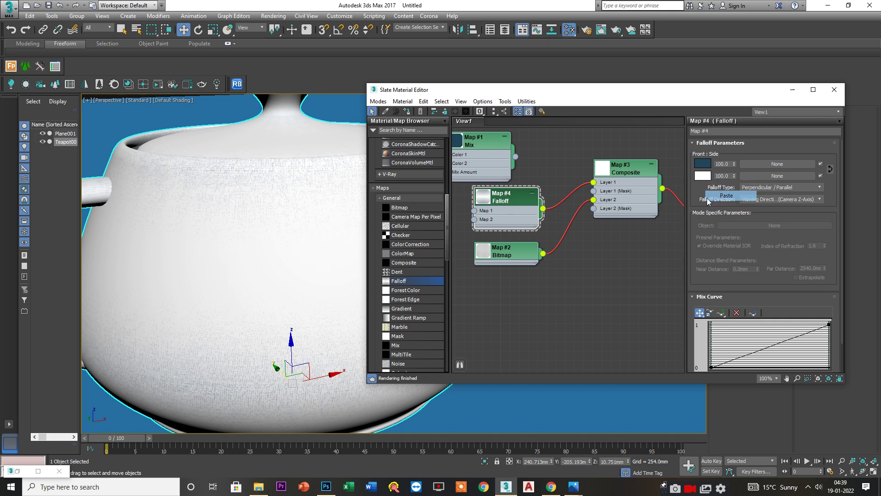
{"action": "left_click", "coordinate": [718, 196]}
{"action": "middle_click_drag", "start_coordinate": [605, 178], "coordinate": [590, 195]}
{"action": "middle_click_drag", "start_coordinate": [289, 224], "coordinate": [285, 239], "text": "alt"}
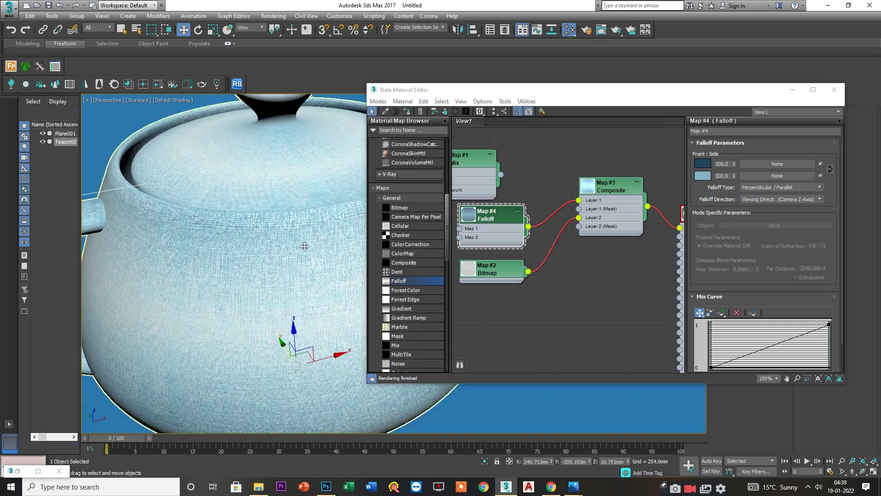
Step: Change the start point type of the Falloff map's mix curve and bend the curve with its handle
{"action": "right_click", "coordinate": [711, 366]}
{"action": "left_click", "coordinate": [732, 392]}
{"action": "left_click_drag", "start_coordinate": [740, 359], "coordinate": [819, 368]}
Step: Open a preview window for the CoronaMtl, maximize the material editor and enlarge the preview beside the material node
{"action": "scroll", "coordinate": [517, 285], "scroll_direction": "down", "scroll_amount": 1}
{"action": "middle_click_drag", "start_coordinate": [517, 284], "coordinate": [533, 274]}
{"action": "mouse_move", "coordinate": [584, 221]}
{"action": "middle_mouse_down"}
{"action": "mouse_move", "coordinate": [554, 239]}
{"action": "mouse_move", "coordinate": [486, 234]}
{"action": "middle_mouse_up"}
{"action": "scroll", "coordinate": [573, 229], "scroll_direction": "up", "scroll_amount": 2}
{"action": "double_click", "coordinate": [601, 218]}
{"action": "right_click", "coordinate": [608, 218]}
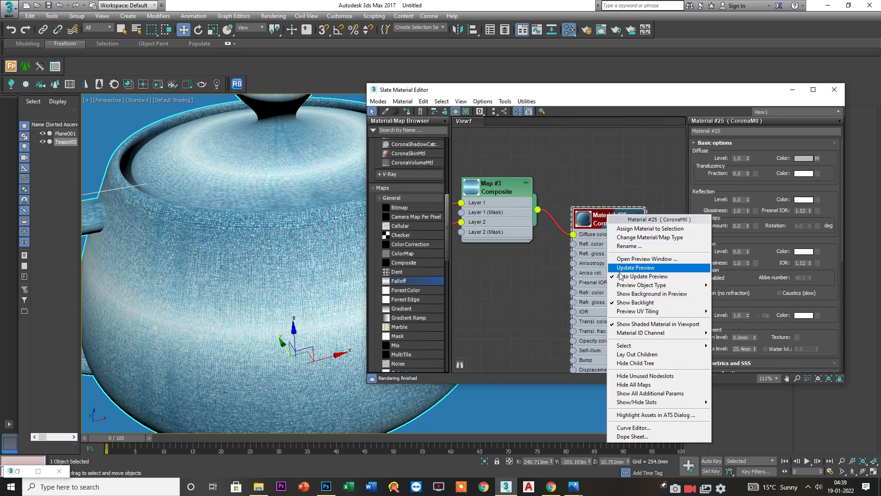
{"action": "left_click", "coordinate": [642, 259]}
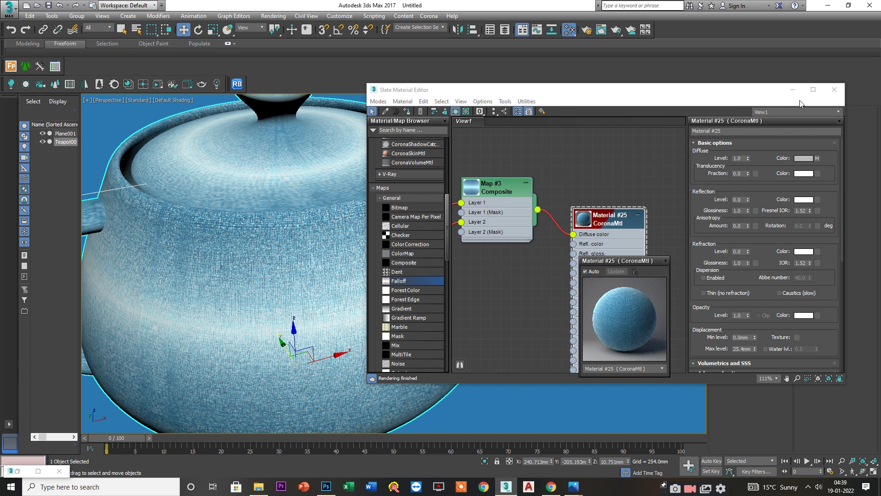
{"action": "left_click", "coordinate": [813, 89]}
{"action": "left_click_drag", "start_coordinate": [624, 258], "coordinate": [366, 124]}
{"action": "left_click_drag", "start_coordinate": [399, 237], "coordinate": [563, 399]}
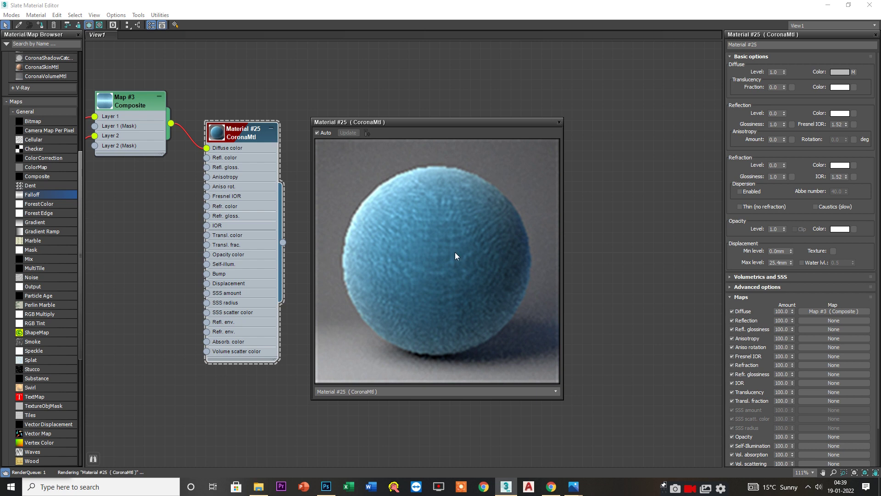
Step: Connect the textile Bitmap to the CoronaMtl's Bump as well and set the Bump amount to 0.25
{"action": "scroll", "coordinate": [166, 212], "scroll_direction": "up", "scroll_amount": 1}
{"action": "middle_click_drag", "start_coordinate": [165, 208], "coordinate": [234, 173]}
{"action": "scroll", "coordinate": [189, 192], "scroll_direction": "up", "scroll_amount": 1}
{"action": "middle_click_drag", "start_coordinate": [186, 188], "coordinate": [228, 186]}
{"action": "scroll", "coordinate": [201, 185], "scroll_direction": "down", "scroll_amount": 1}
{"action": "left_click_drag", "start_coordinate": [130, 166], "coordinate": [221, 177]}
{"action": "middle_click_drag", "start_coordinate": [221, 176], "coordinate": [154, 196]}
{"action": "scroll", "coordinate": [156, 196], "scroll_direction": "down", "scroll_amount": 1}
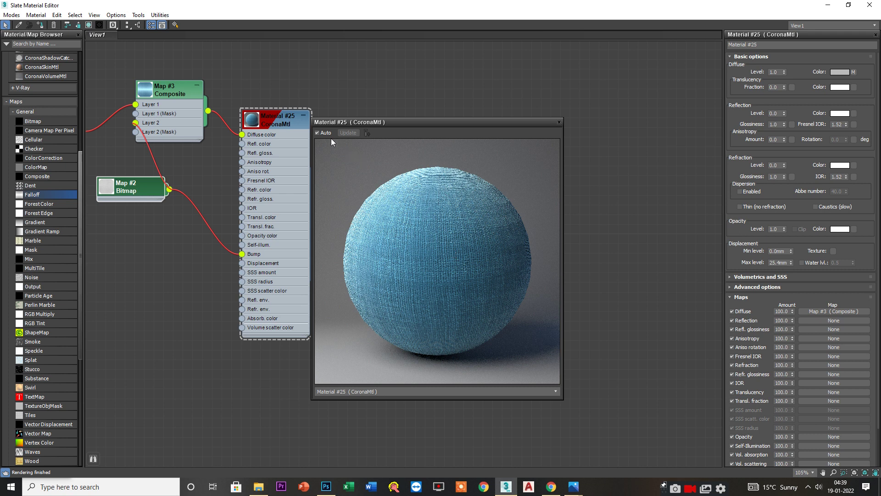
{"action": "scroll", "coordinate": [740, 344], "scroll_direction": "down", "scroll_amount": 3}
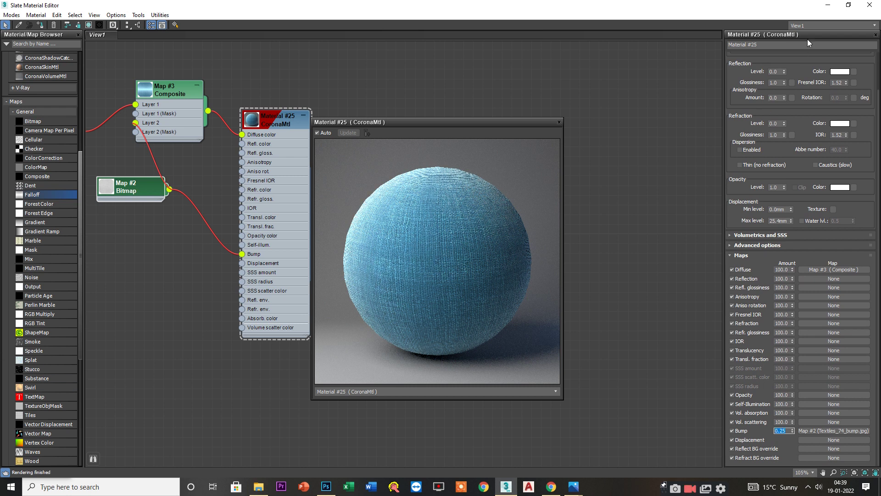
Step: Minimize the material editor and create a spherical CoronaLight behind the teapot's handle side in the Top view
{"action": "left_click", "coordinate": [828, 5]}
{"action": "scroll", "coordinate": [427, 264], "scroll_direction": "down", "scroll_amount": 2}
{"action": "middle_click_drag", "start_coordinate": [427, 265], "coordinate": [448, 287], "text": "alt"}
{"action": "key", "text": "alt+w"}
{"action": "right_click", "coordinate": [214, 216]}
{"action": "key", "text": "alt+w"}
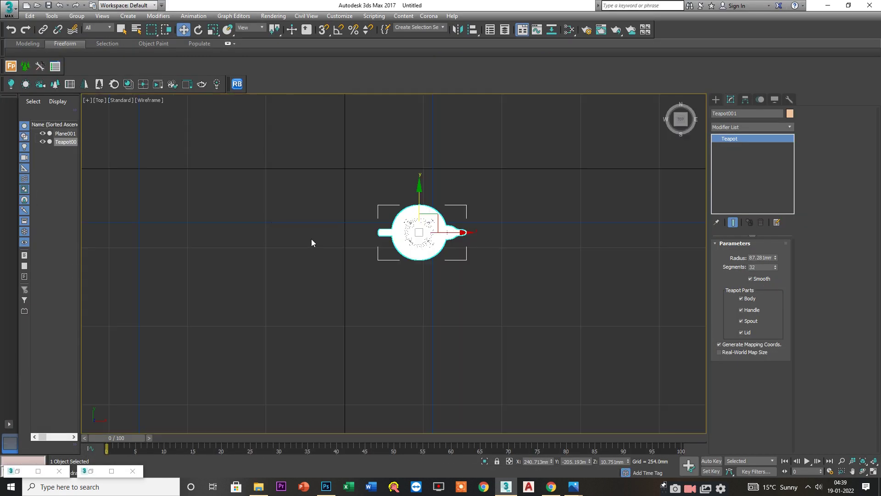
{"action": "left_click", "coordinate": [716, 102]}
{"action": "left_click", "coordinate": [739, 113]}
{"action": "left_click", "coordinate": [743, 126]}
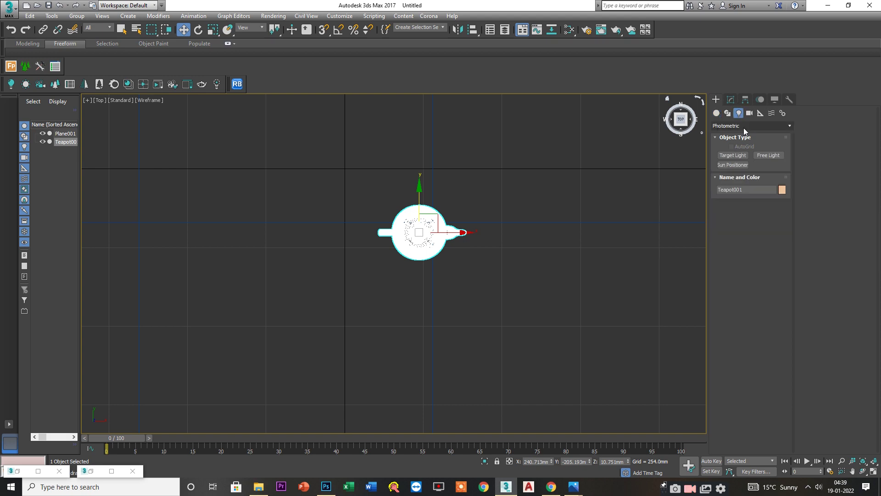
{"action": "left_click", "coordinate": [724, 152]}
{"action": "left_click", "coordinate": [734, 155]}
{"action": "left_click_drag", "start_coordinate": [382, 167], "coordinate": [406, 197]}
Step: Raise the CoronaLight above the teapot in the Perspective view to a Z height of about 151 mm
{"action": "key", "text": "w"}
{"action": "key", "text": "alt+w"}
{"action": "middle_click", "coordinate": [421, 292]}
{"action": "key", "text": "alt+w"}
{"action": "middle_click_drag", "start_coordinate": [421, 292], "coordinate": [463, 292]}
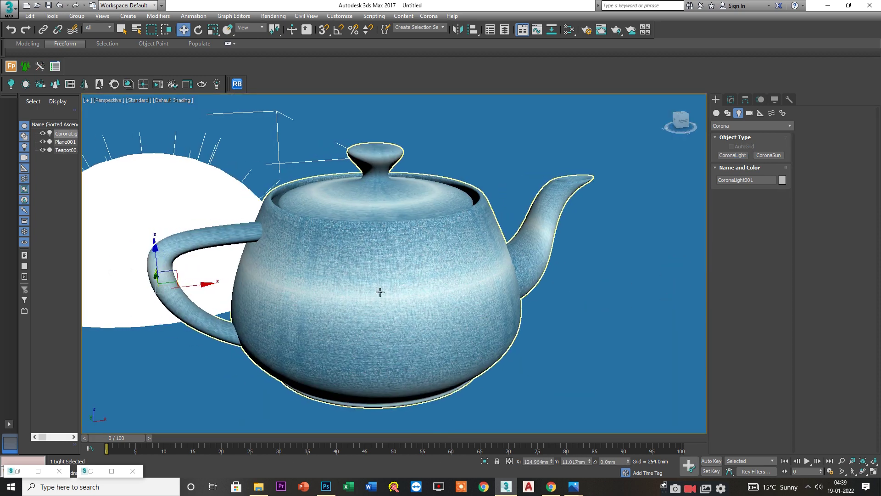
{"action": "left_click_drag", "start_coordinate": [156, 260], "coordinate": [138, 122]}
{"action": "scroll", "coordinate": [267, 182], "scroll_direction": "down", "scroll_amount": 5}
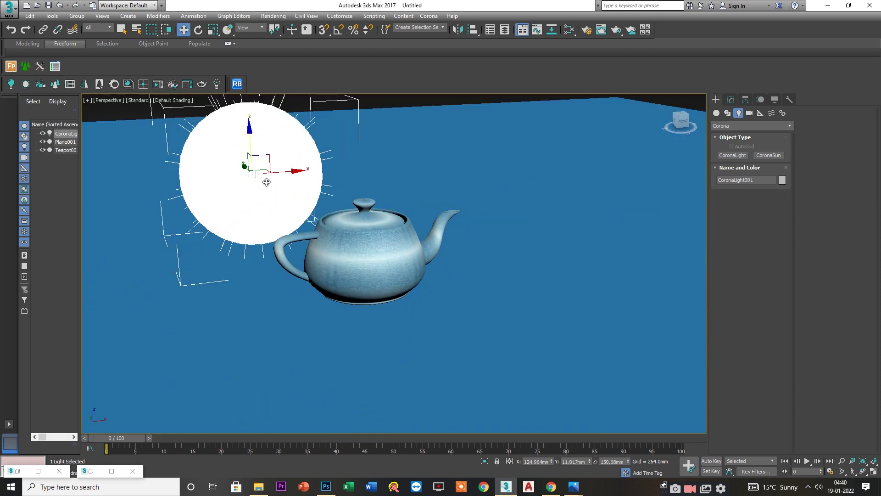
Step: Raise the CoronaLight further above the teapot in the Perspective view to a Z height of about 460 mm
{"action": "left_click_drag", "start_coordinate": [275, 178], "coordinate": [274, 134]}
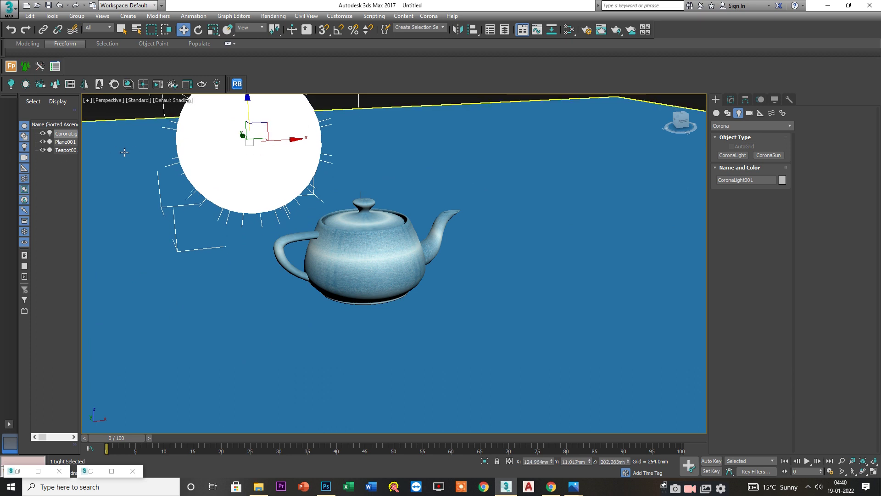
{"action": "scroll", "coordinate": [292, 190], "scroll_direction": "up", "scroll_amount": 5}
{"action": "scroll", "coordinate": [293, 189], "scroll_direction": "down", "scroll_amount": 5}
{"action": "left_click_drag", "start_coordinate": [293, 173], "coordinate": [296, 69]}
{"action": "scroll", "coordinate": [352, 275], "scroll_direction": "up", "scroll_amount": 4}
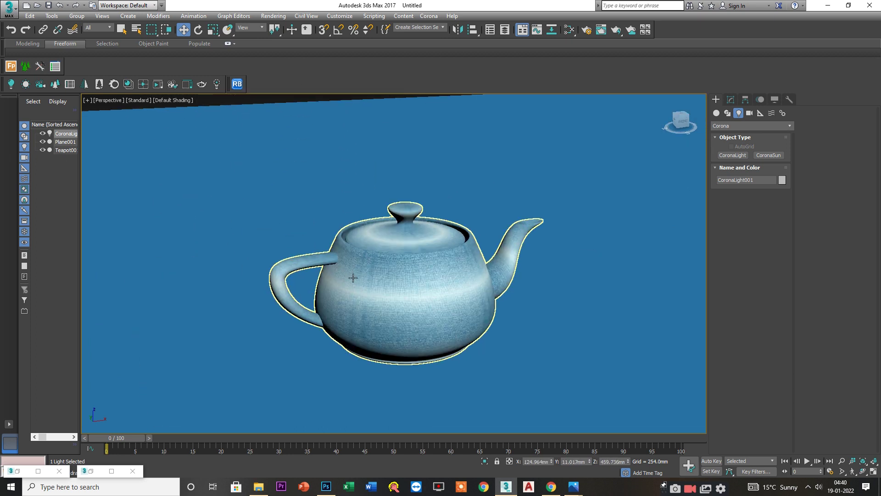
Step: Select the teapot, frame it closely in the Perspective view and start Corona interactive rendering from the render setup
{"action": "middle_click_drag", "start_coordinate": [381, 314], "coordinate": [387, 295], "text": "alt"}
{"action": "left_click", "coordinate": [386, 295]}
{"action": "scroll", "coordinate": [351, 309], "scroll_direction": "up", "scroll_amount": 3}
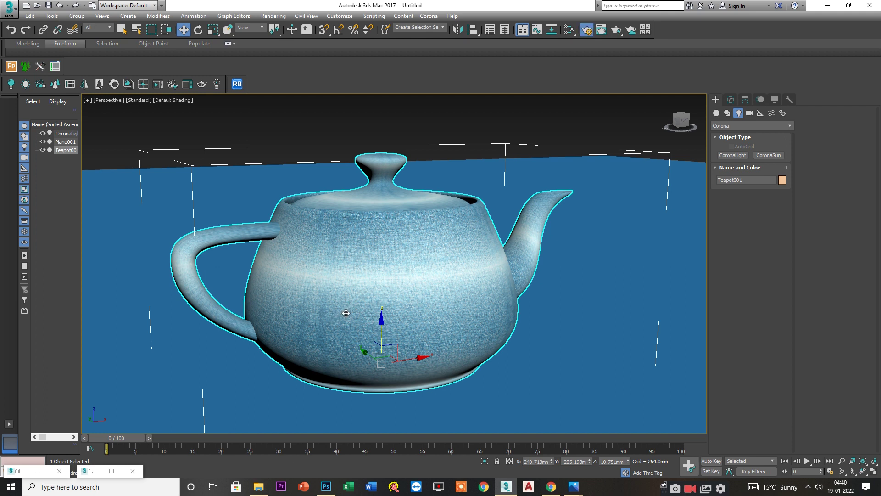
{"action": "key", "text": "F10"}
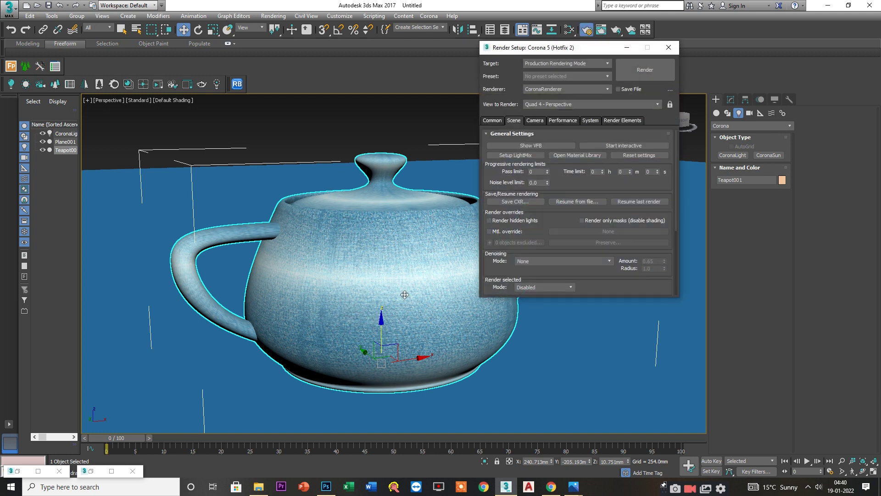
{"action": "left_click", "coordinate": [600, 145]}
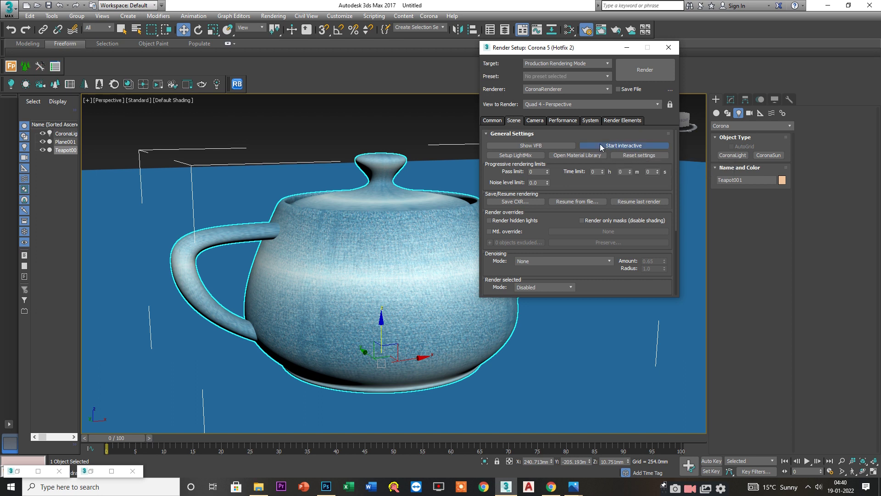
Step: Examine the fabric weave on the teapot's body in the interactive render from the handle side and up close
{"action": "scroll", "coordinate": [225, 195], "scroll_direction": "up", "scroll_amount": 5}
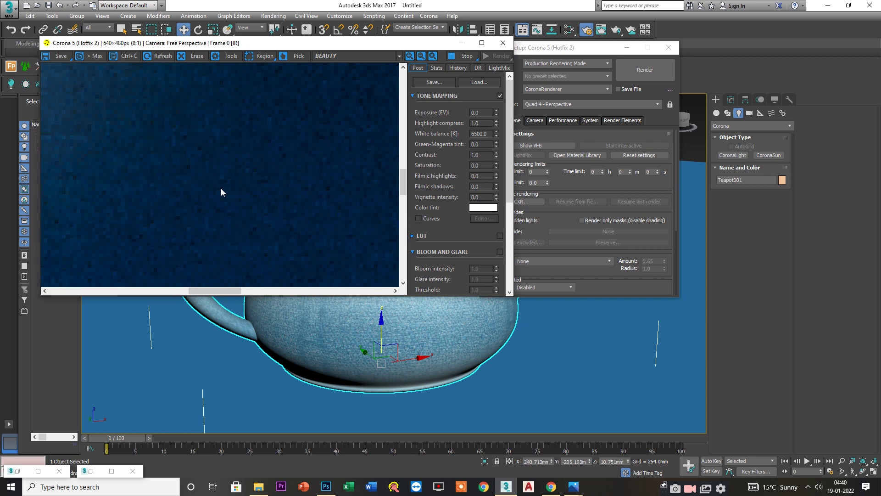
{"action": "scroll", "coordinate": [245, 200], "scroll_direction": "down", "scroll_amount": 3}
{"action": "middle_click_drag", "start_coordinate": [399, 356], "coordinate": [483, 367], "text": "alt"}
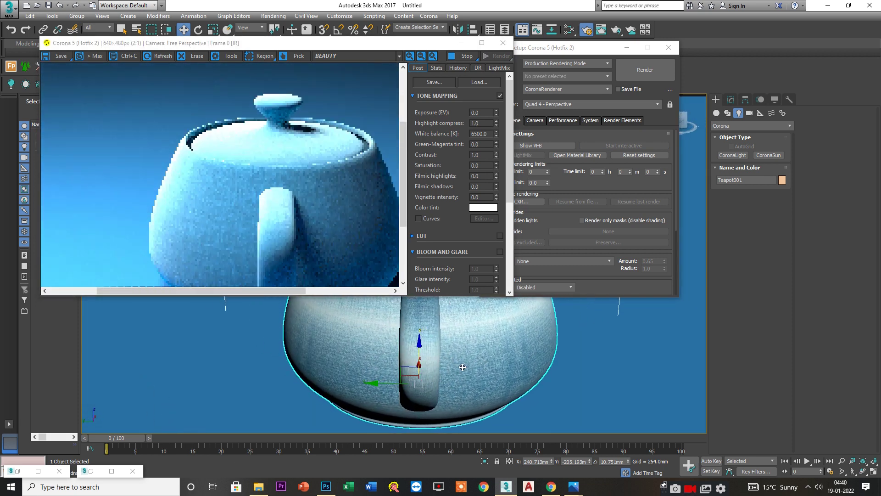
{"action": "scroll", "coordinate": [394, 356], "scroll_direction": "up", "scroll_amount": 2}
{"action": "mouse_move", "coordinate": [394, 356]}
{"action": "middle_mouse_down", "text": "alt"}
{"action": "mouse_move", "coordinate": [403, 356]}
{"action": "mouse_move", "coordinate": [380, 360]}
{"action": "mouse_move", "coordinate": [402, 367]}
{"action": "mouse_move", "coordinate": [385, 356]}
{"action": "middle_mouse_up", "text": "alt"}
{"action": "scroll", "coordinate": [250, 200], "scroll_direction": "down", "scroll_amount": 1}
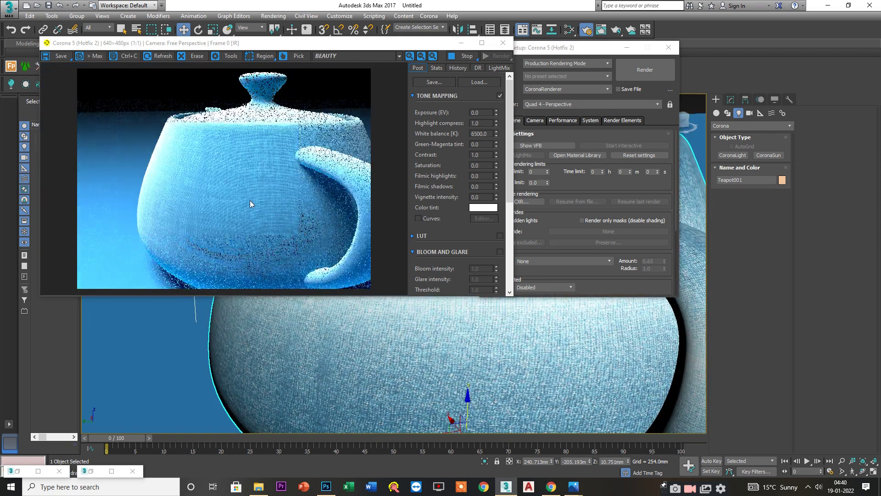
{"action": "scroll", "coordinate": [247, 198], "scroll_direction": "up", "scroll_amount": 1}
{"action": "middle_click_drag", "start_coordinate": [246, 198], "coordinate": [256, 235]}
{"action": "scroll", "coordinate": [265, 236], "scroll_direction": "down", "scroll_amount": 1}
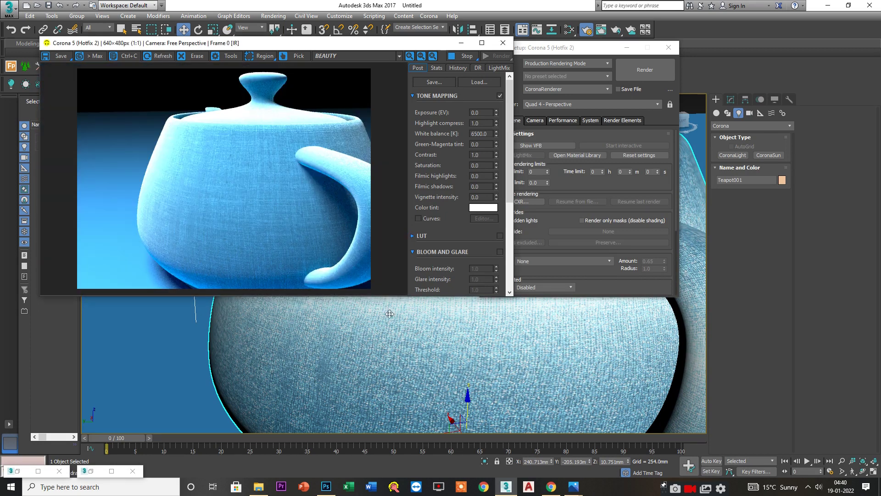
Step: Reopen the Slate Material Editor, close the CoronaMtl preview window and restore the editor to a smaller floating window
{"action": "key", "text": "m"}
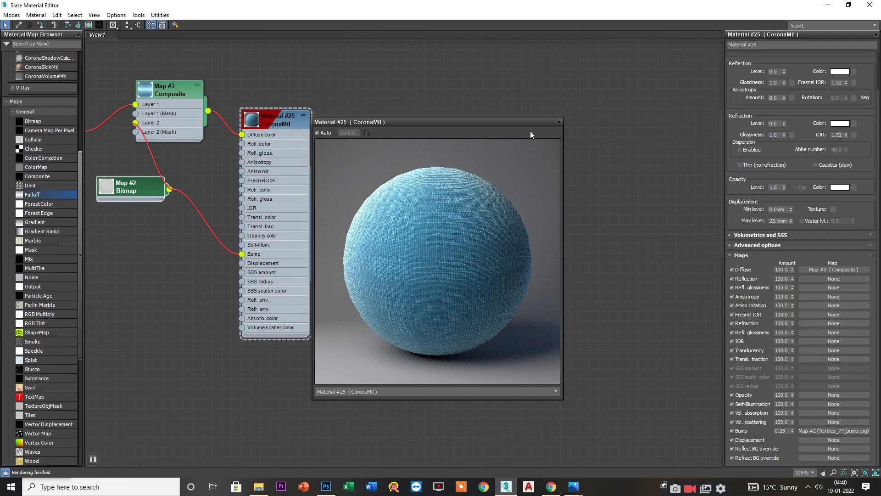
{"action": "left_click", "coordinate": [558, 123]}
{"action": "left_click", "coordinate": [848, 5]}
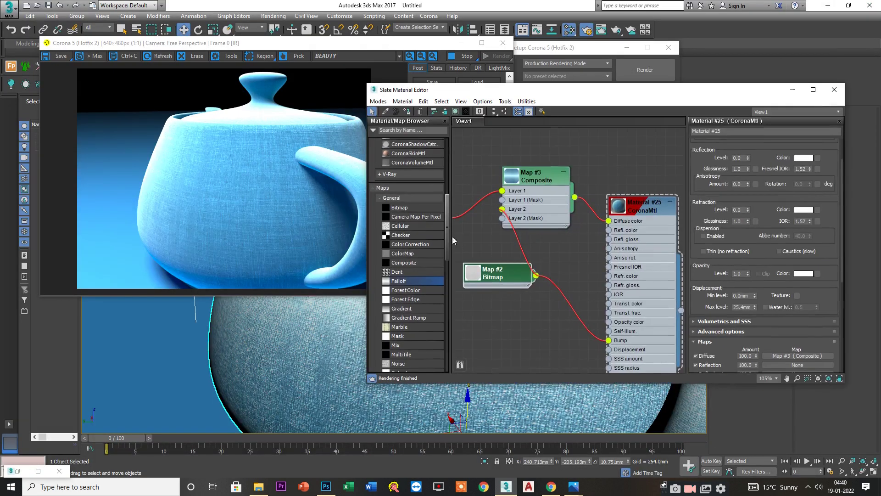
Step: Restore the sofa reference image, place the render window beside it and compare the blue fabric in both
{"action": "left_click", "coordinate": [17, 471]}
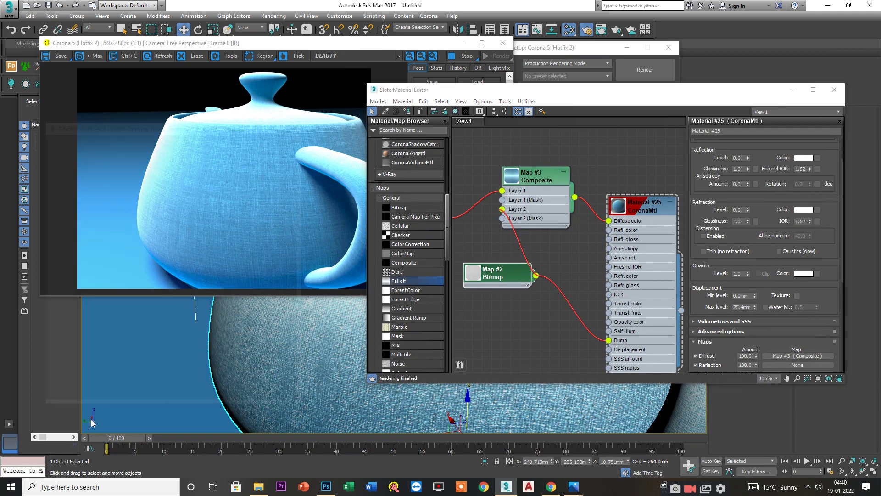
{"action": "scroll", "coordinate": [270, 211], "scroll_direction": "down", "scroll_amount": 5}
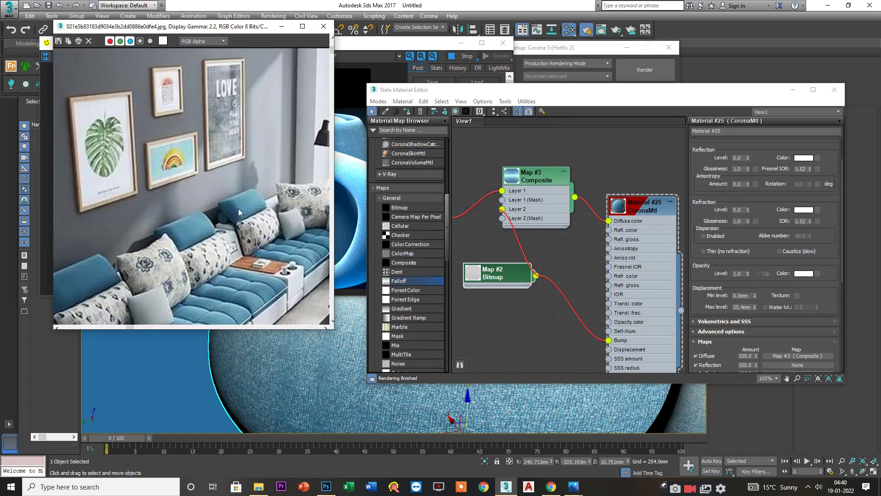
{"action": "left_click", "coordinate": [343, 193]}
{"action": "left_click_drag", "start_coordinate": [282, 46], "coordinate": [508, 75]}
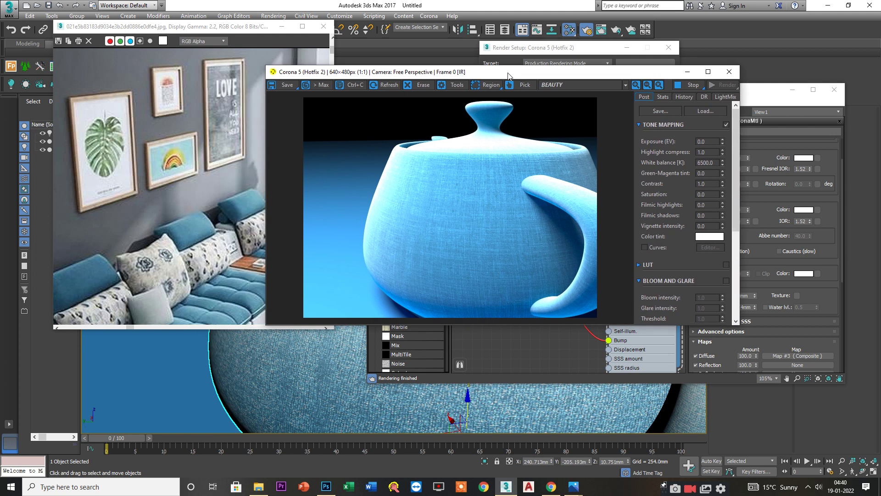
{"action": "scroll", "coordinate": [188, 172], "scroll_direction": "down", "scroll_amount": 5}
{"action": "scroll", "coordinate": [431, 204], "scroll_direction": "up", "scroll_amount": 1}
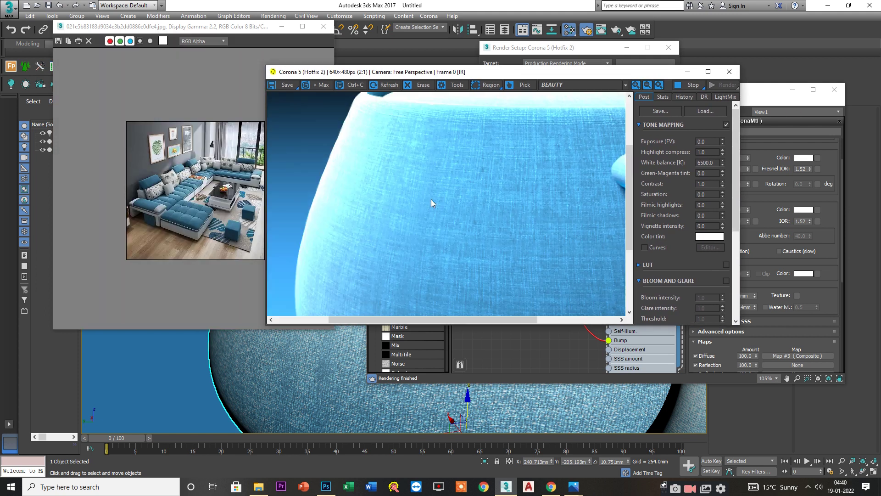
{"action": "scroll", "coordinate": [186, 202], "scroll_direction": "up", "scroll_amount": 5}
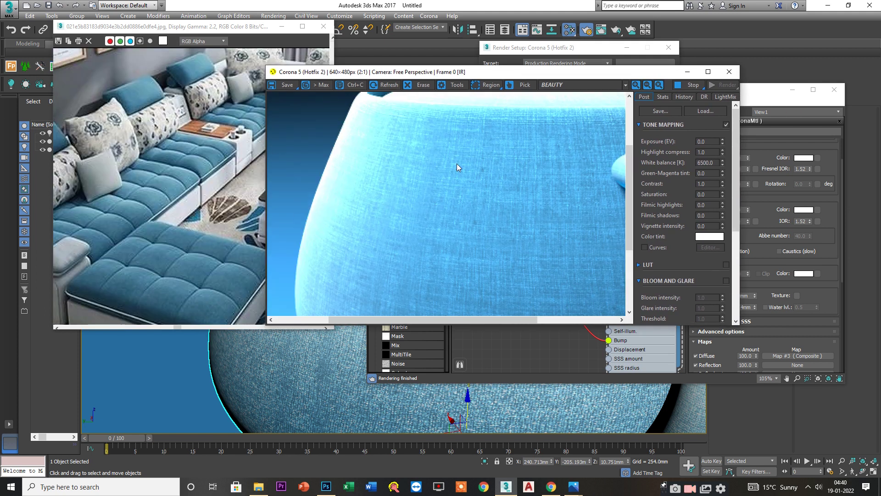
{"action": "left_click_drag", "start_coordinate": [508, 75], "coordinate": [405, 92]}
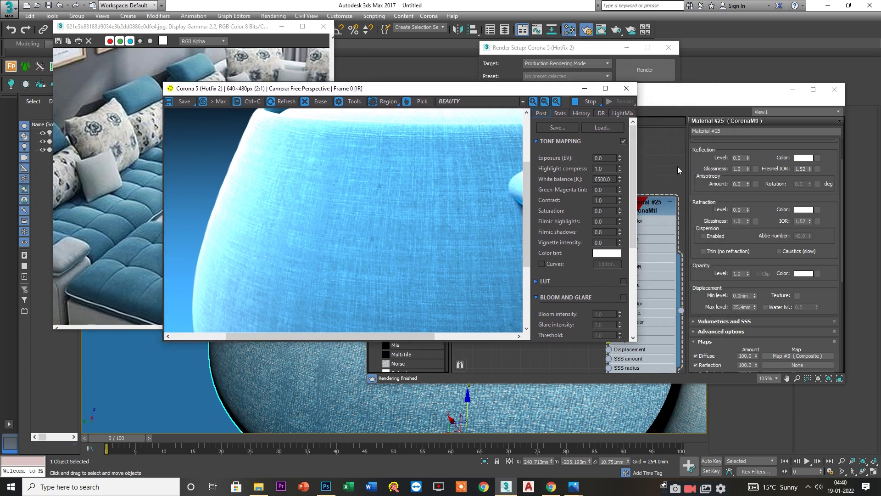
Step: Bring the Falloff node into view in the material editor and open its parameters
{"action": "left_click", "coordinate": [546, 234]}
{"action": "middle_click_drag", "start_coordinate": [546, 234], "coordinate": [576, 221]}
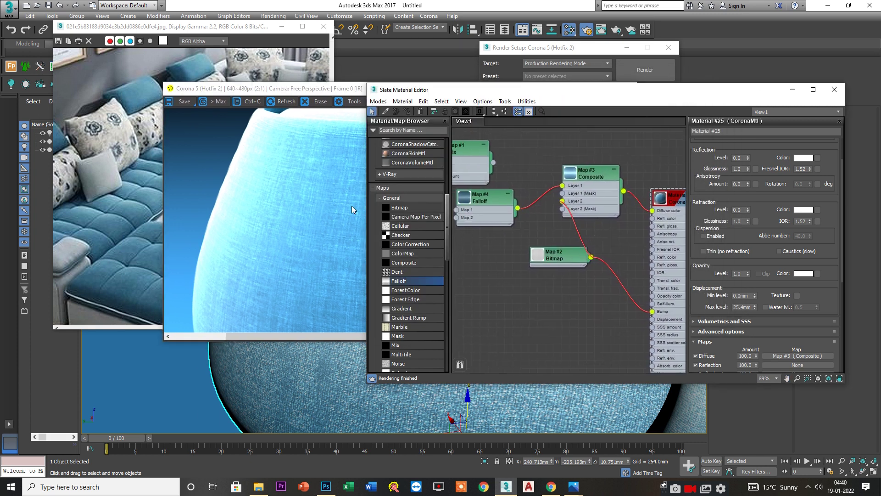
{"action": "left_click", "coordinate": [335, 207]}
{"action": "left_click", "coordinate": [651, 152]}
{"action": "double_click", "coordinate": [501, 202]}
{"action": "scroll", "coordinate": [698, 170], "scroll_direction": "up", "scroll_amount": 2}
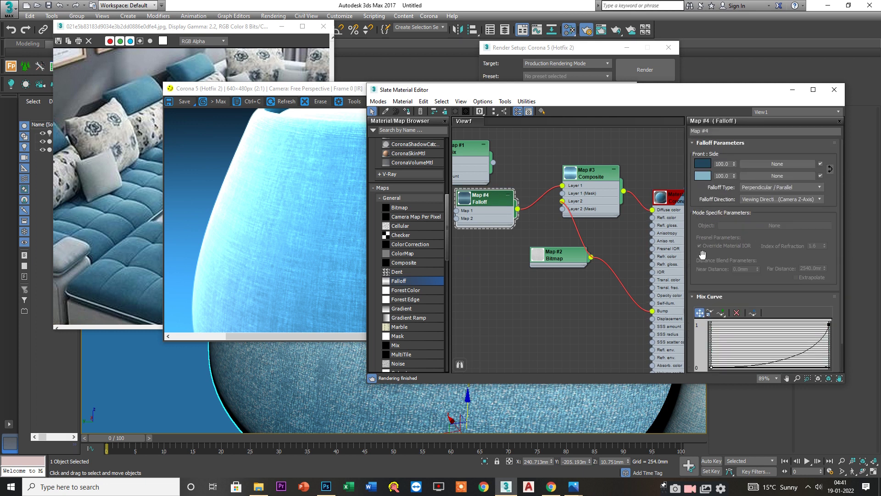
Step: Set the Falloff map's front color to bright yellow
{"action": "left_click", "coordinate": [703, 162]}
{"action": "left_click_drag", "start_coordinate": [222, 77], "coordinate": [196, 63]}
{"action": "left_click", "coordinate": [341, 141]}
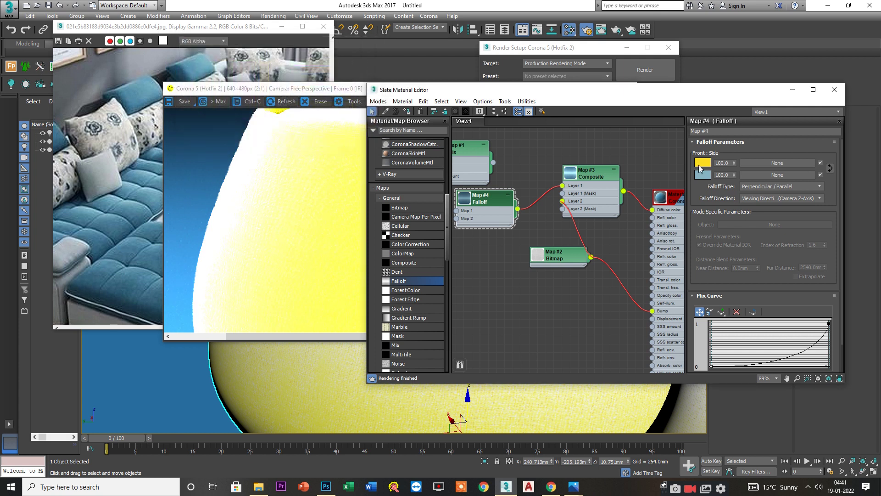
Step: Set the Falloff map's side color to a light orange with RGB 255, 129, 67
{"action": "left_click", "coordinate": [702, 174]}
{"action": "mouse_move", "coordinate": [205, 69]}
{"action": "left_mouse_down"}
{"action": "mouse_move", "coordinate": [202, 62]}
{"action": "mouse_move", "coordinate": [227, 120]}
{"action": "left_mouse_up"}
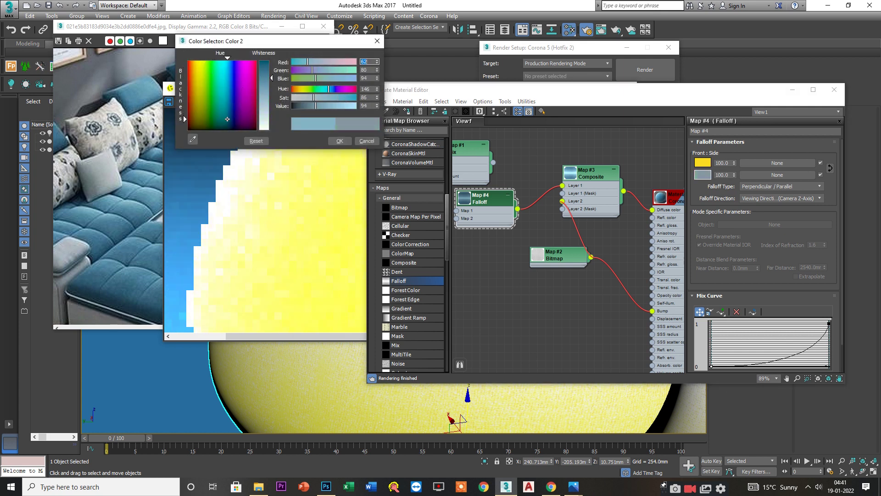
{"action": "mouse_move", "coordinate": [269, 78]}
{"action": "left_mouse_down"}
{"action": "mouse_move", "coordinate": [268, 100]}
{"action": "mouse_move", "coordinate": [240, 71]}
{"action": "left_mouse_up"}
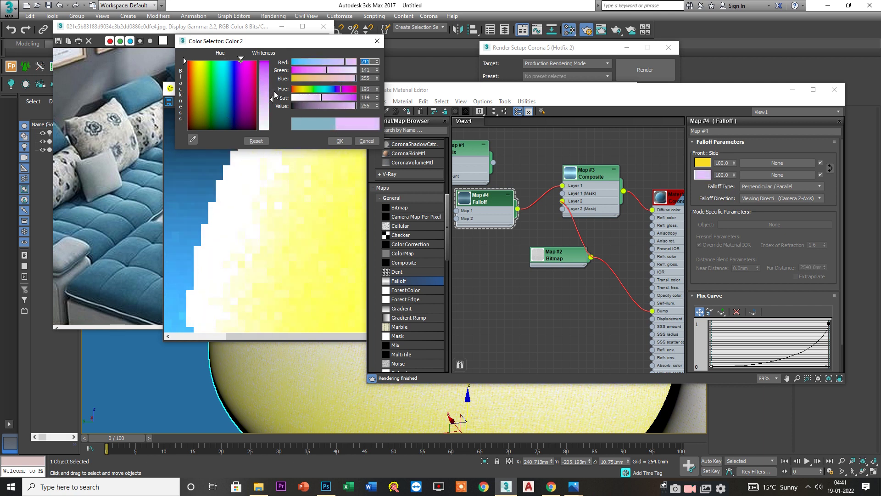
{"action": "left_click_drag", "start_coordinate": [269, 99], "coordinate": [269, 79]}
{"action": "left_click", "coordinate": [327, 90]}
{"action": "left_click_drag", "start_coordinate": [329, 93], "coordinate": [296, 93]}
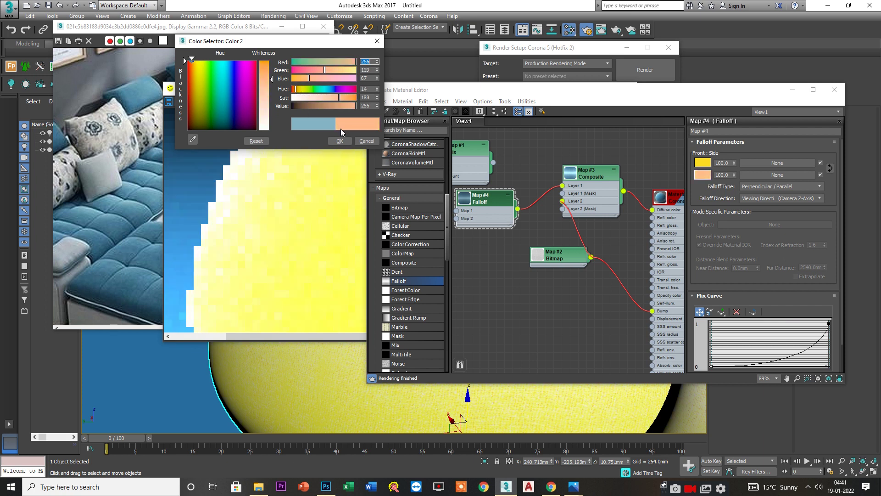
{"action": "left_click", "coordinate": [340, 142]}
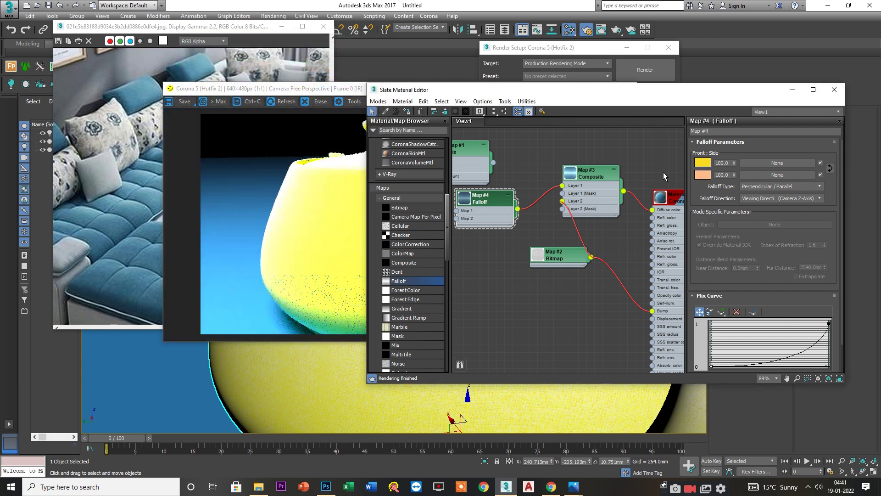
Step: Copy the Falloff map's light orange side color onto its front color
{"action": "right_click", "coordinate": [705, 176]}
{"action": "left_click", "coordinate": [718, 182]}
{"action": "right_click", "coordinate": [703, 163]}
{"action": "left_click", "coordinate": [727, 178]}
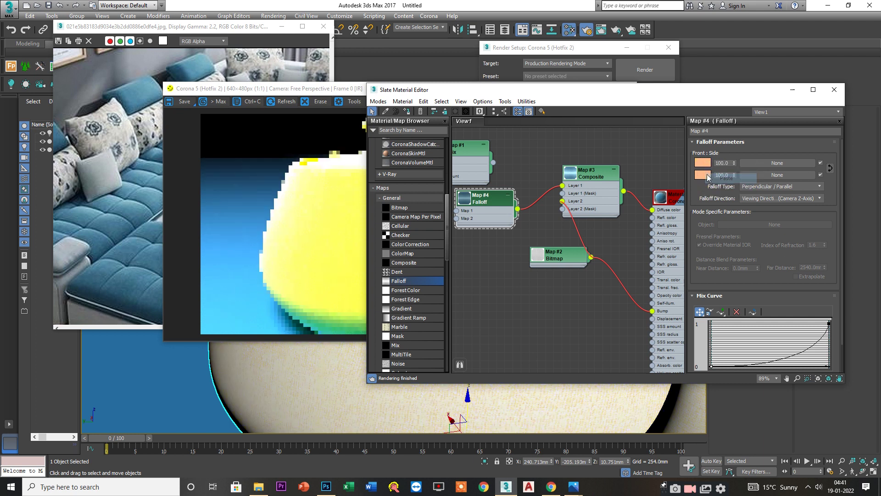
Step: Lighten the Falloff map's side color to RGB 255, 200, 173 and check the teapot from above in the interactive render
{"action": "left_click", "coordinate": [702, 175]}
{"action": "left_click_drag", "start_coordinate": [271, 101], "coordinate": [269, 111]}
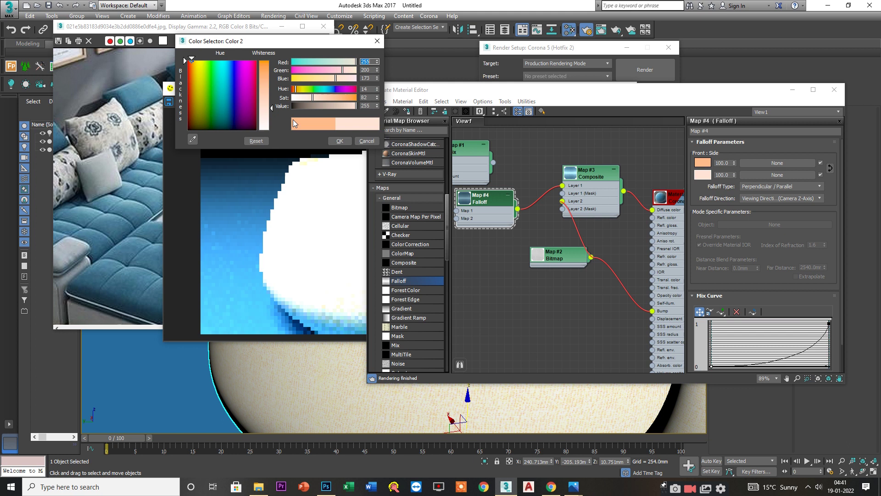
{"action": "left_click", "coordinate": [338, 141]}
{"action": "left_click", "coordinate": [325, 206]}
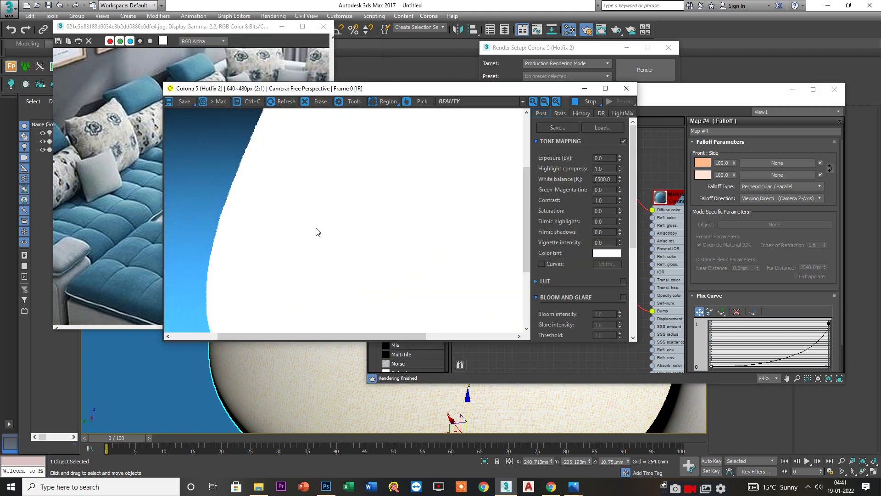
{"action": "middle_click_drag", "start_coordinate": [341, 368], "coordinate": [316, 337], "text": "alt"}
{"action": "scroll", "coordinate": [329, 281], "scroll_direction": "up", "scroll_amount": 1}
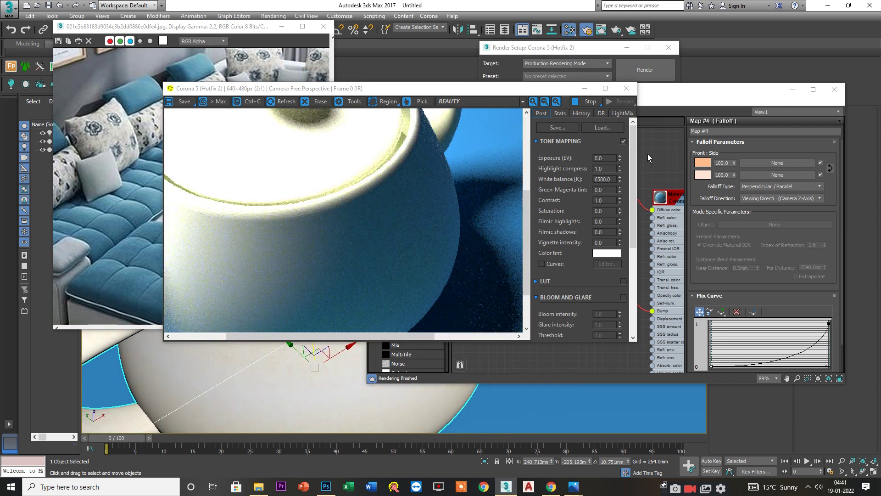
Step: Set the Falloff map's front color to the dark blue sampled from the sofa seat in the reference image
{"action": "left_click", "coordinate": [648, 155]}
{"action": "left_click", "coordinate": [702, 162]}
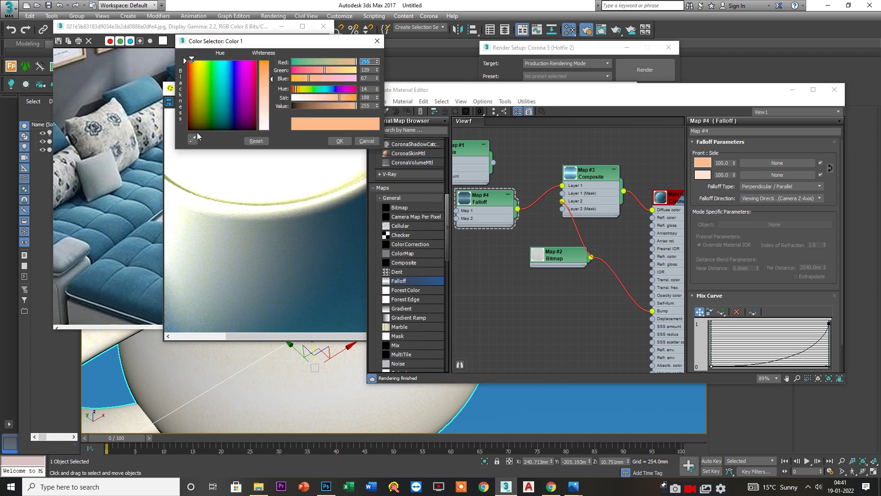
{"action": "left_click", "coordinate": [128, 280]}
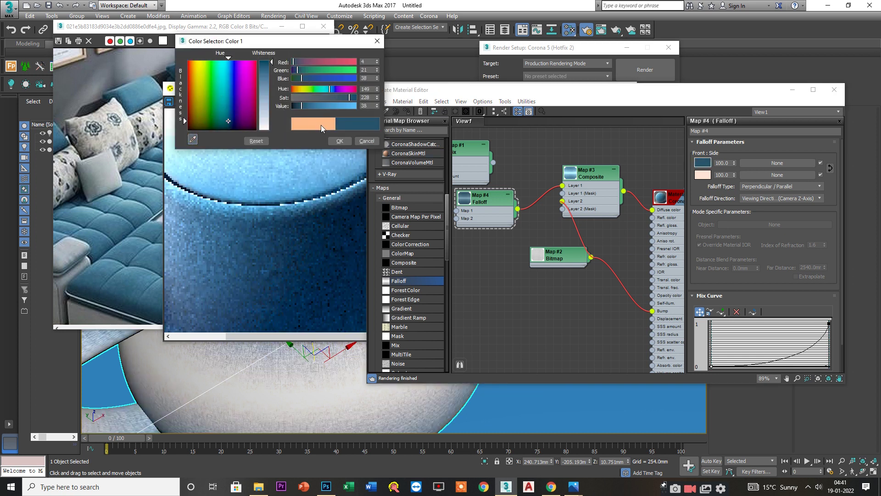
{"action": "left_click", "coordinate": [339, 141]}
Step: Inspect the fabric on the teapot's lid from above in the interactive render, then stop the rendering
{"action": "left_click", "coordinate": [278, 198]}
{"action": "scroll", "coordinate": [308, 384], "scroll_direction": "down", "scroll_amount": 6}
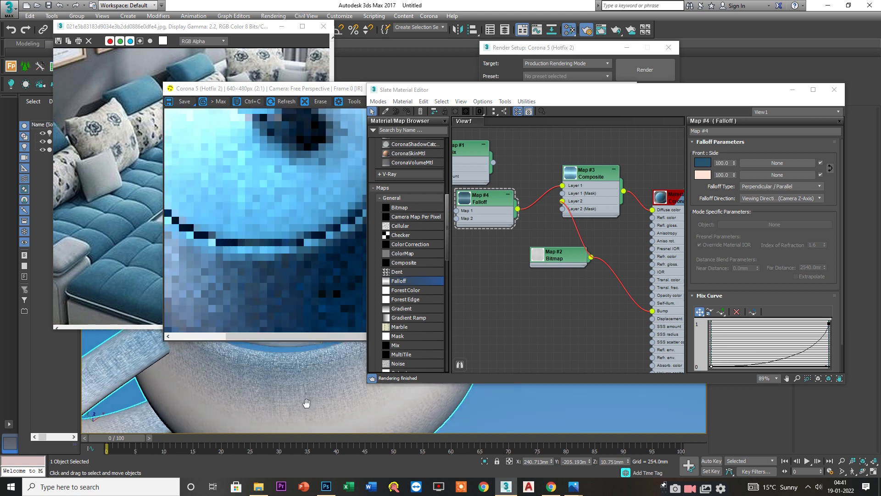
{"action": "scroll", "coordinate": [294, 237], "scroll_direction": "down", "scroll_amount": 1}
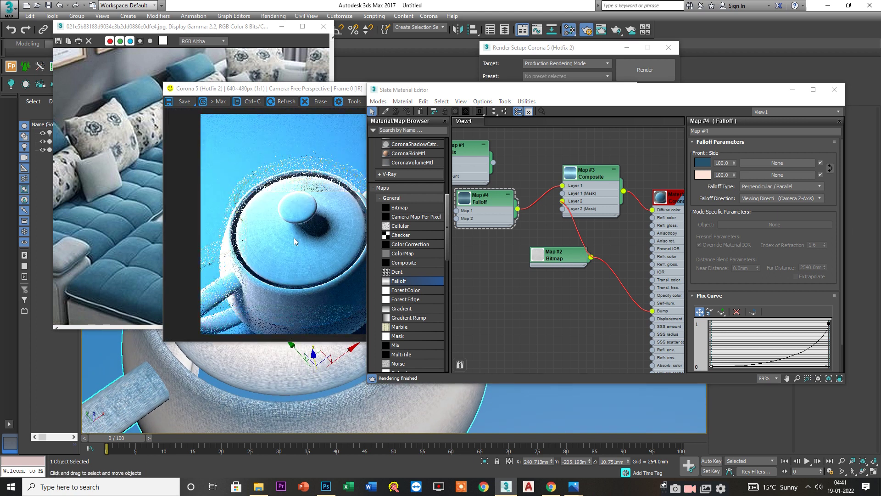
{"action": "left_click", "coordinate": [312, 254]}
{"action": "scroll", "coordinate": [318, 255], "scroll_direction": "up", "scroll_amount": 2}
{"action": "middle_click_drag", "start_coordinate": [318, 255], "coordinate": [272, 289]}
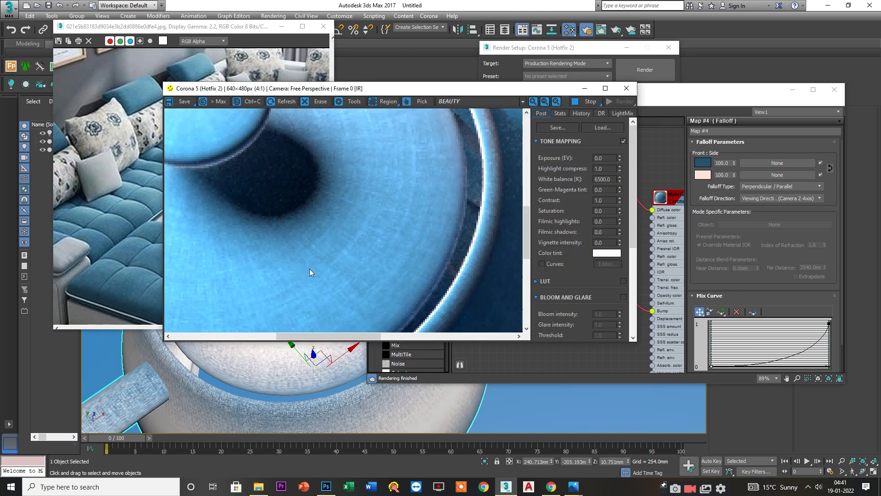
{"action": "scroll", "coordinate": [379, 178], "scroll_direction": "down", "scroll_amount": 1}
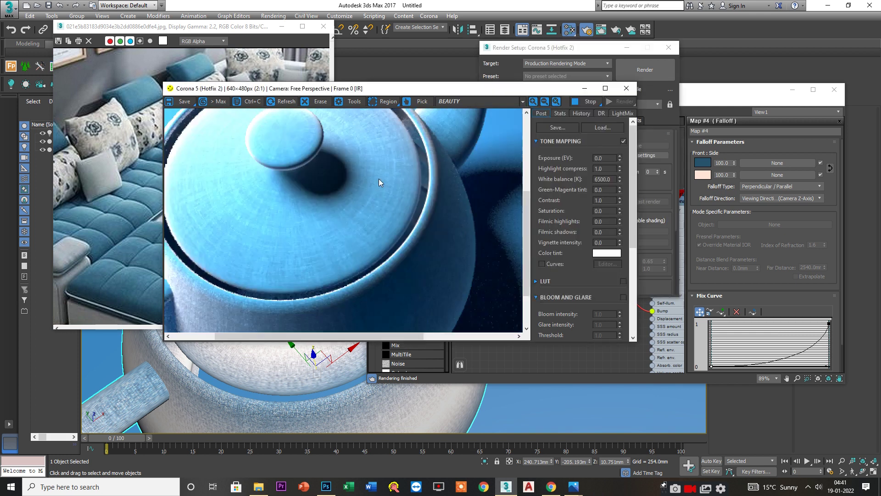
{"action": "scroll", "coordinate": [370, 219], "scroll_direction": "down", "scroll_amount": 1}
{"action": "scroll", "coordinate": [354, 227], "scroll_direction": "up", "scroll_amount": 1}
{"action": "scroll", "coordinate": [370, 229], "scroll_direction": "down", "scroll_amount": 1}
{"action": "left_click", "coordinate": [587, 101]}
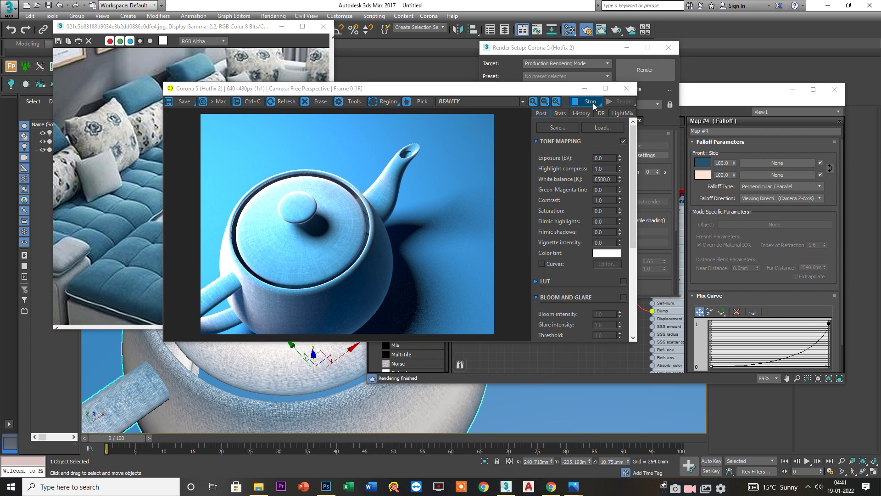
Step: Clear the open windows off the viewport and set the Corona sphere light's intensity to 5
{"action": "left_click", "coordinate": [281, 26]}
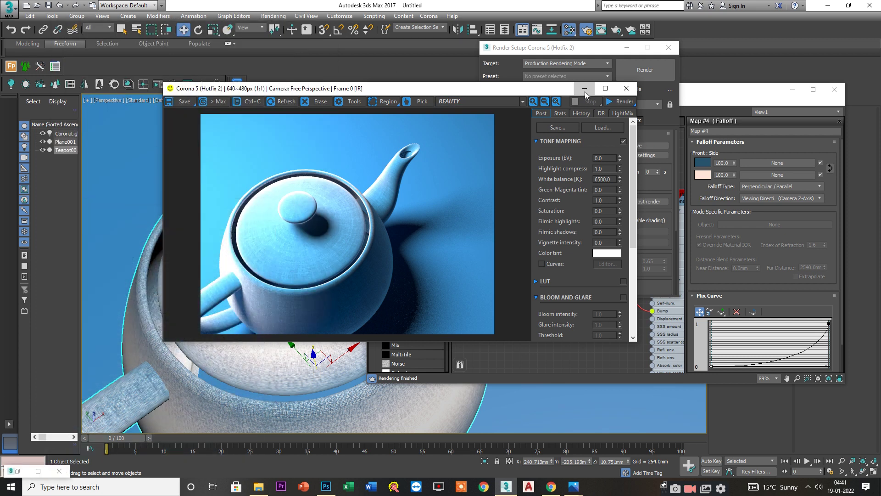
{"action": "left_click", "coordinate": [584, 88]}
{"action": "left_click", "coordinate": [668, 47]}
{"action": "left_click", "coordinate": [792, 90]}
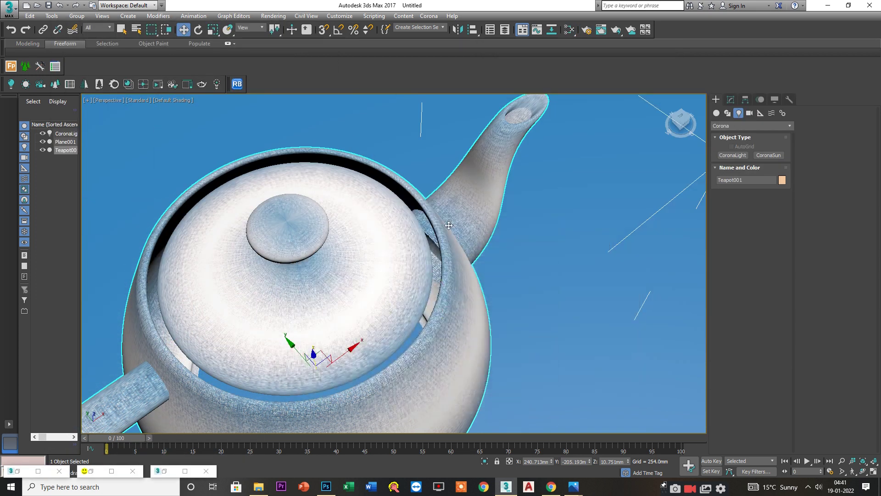
{"action": "key", "text": "alt+w"}
{"action": "middle_click", "coordinate": [265, 184]}
{"action": "key", "text": "alt+w"}
{"action": "scroll", "coordinate": [318, 222], "scroll_direction": "up", "scroll_amount": 4}
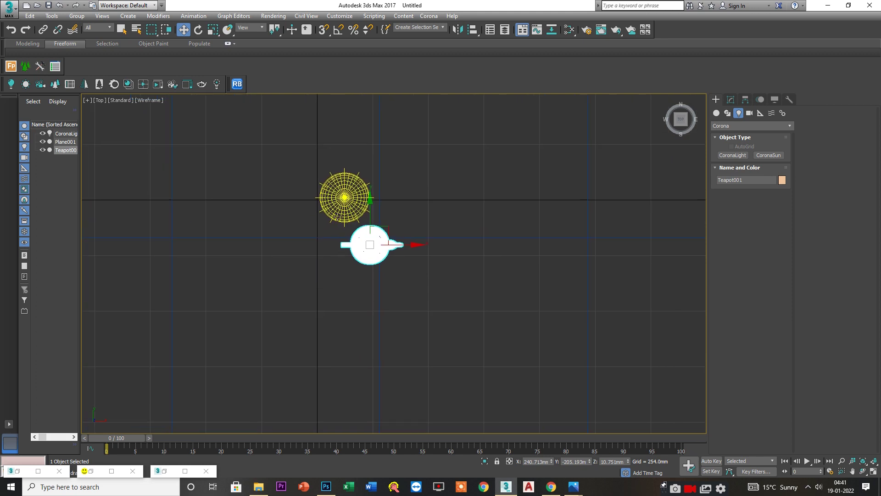
{"action": "left_click", "coordinate": [350, 202]}
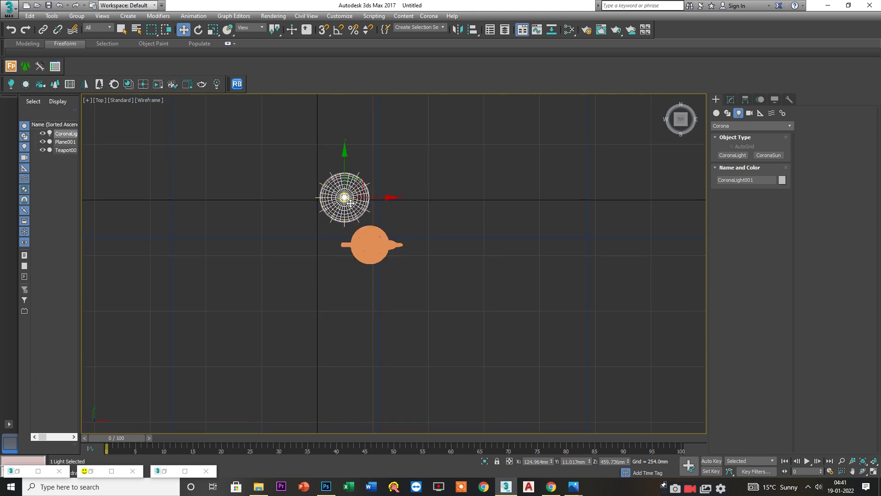
{"action": "left_click", "coordinate": [731, 99]}
{"action": "left_click", "coordinate": [736, 274]}
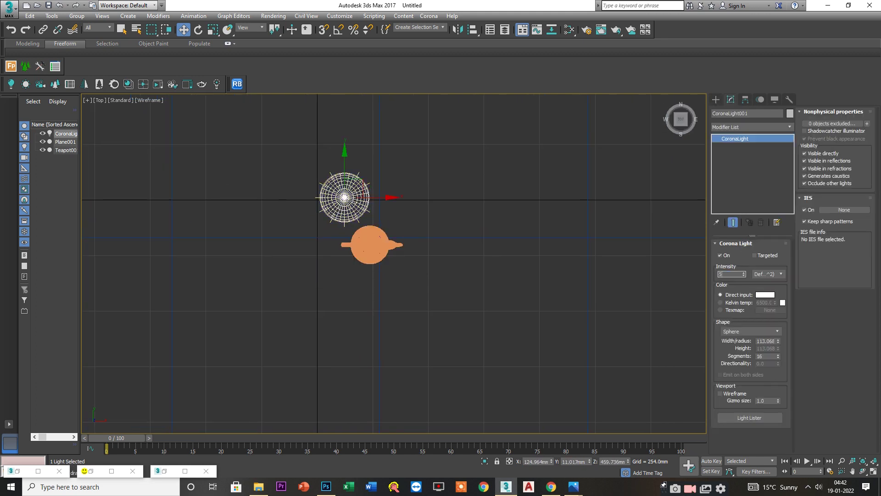
Step: Frame the teapot from a lower angle in the perspective view and start interactive rendering
{"action": "key", "text": "alt+w"}
{"action": "middle_click", "coordinate": [425, 301]}
{"action": "key", "text": "alt+w"}
{"action": "middle_click_drag", "start_coordinate": [404, 152], "coordinate": [448, 280]}
{"action": "scroll", "coordinate": [448, 280], "scroll_direction": "down", "scroll_amount": 3}
{"action": "middle_click_drag", "start_coordinate": [413, 317], "coordinate": [409, 264]}
{"action": "scroll", "coordinate": [408, 263], "scroll_direction": "up", "scroll_amount": 5}
{"action": "left_click", "coordinate": [112, 471]}
{"action": "left_click", "coordinate": [613, 104]}
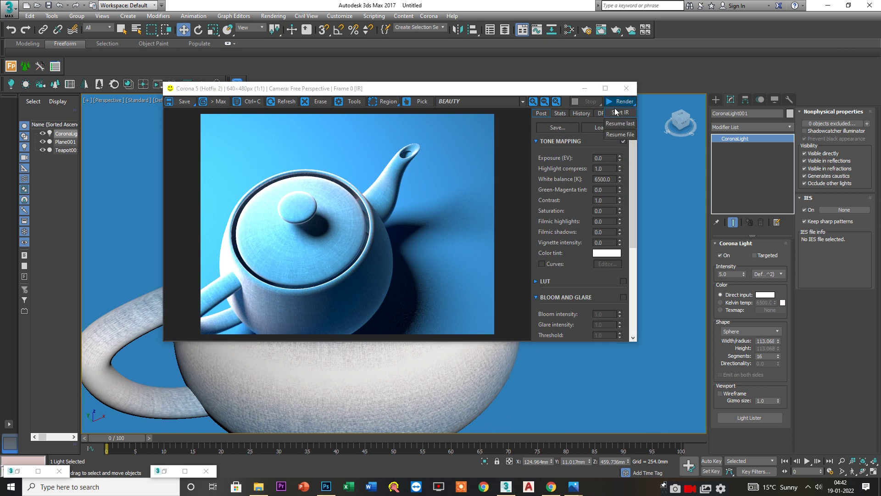
{"action": "left_click", "coordinate": [616, 112]}
{"action": "scroll", "coordinate": [341, 254], "scroll_direction": "up", "scroll_amount": 2}
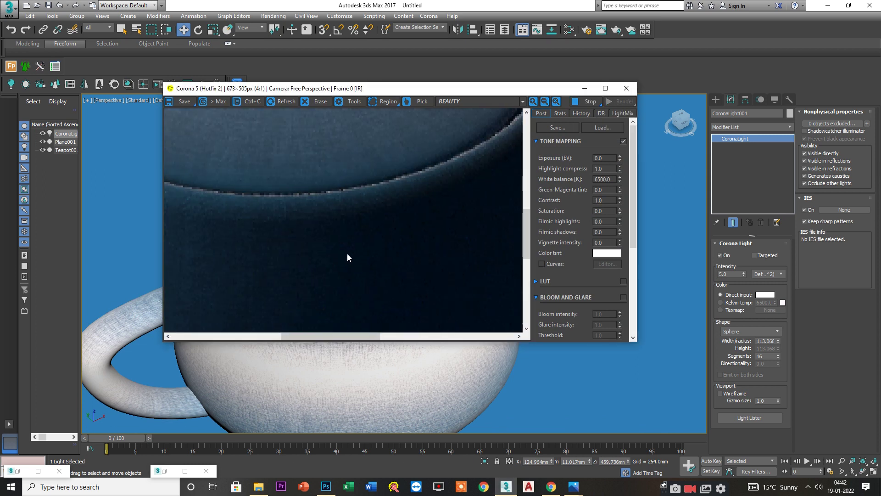
Step: Raise the Corona light's intensity to 7.9 and inspect the teapot's fabric up close in the interactive render
{"action": "left_click_drag", "start_coordinate": [743, 273], "coordinate": [746, 249]}
{"action": "scroll", "coordinate": [418, 223], "scroll_direction": "down", "scroll_amount": 2}
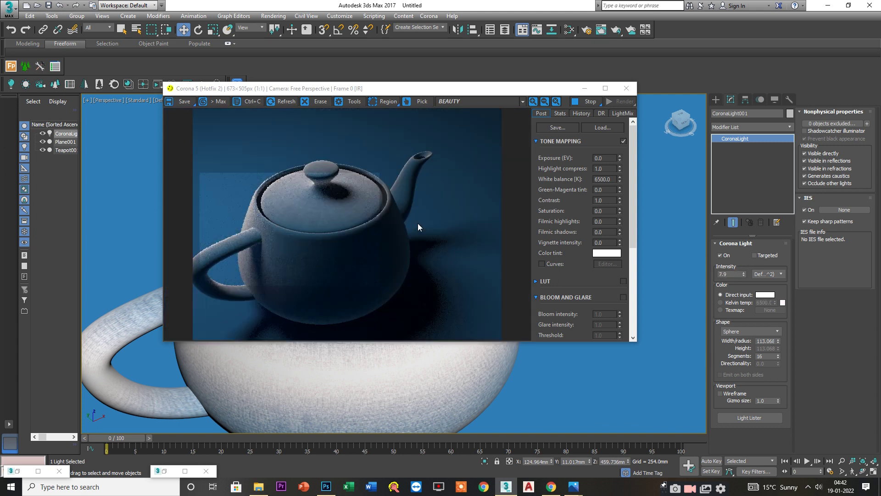
{"action": "scroll", "coordinate": [354, 246], "scroll_direction": "up", "scroll_amount": 2}
{"action": "middle_click_drag", "start_coordinate": [354, 246], "coordinate": [373, 257]}
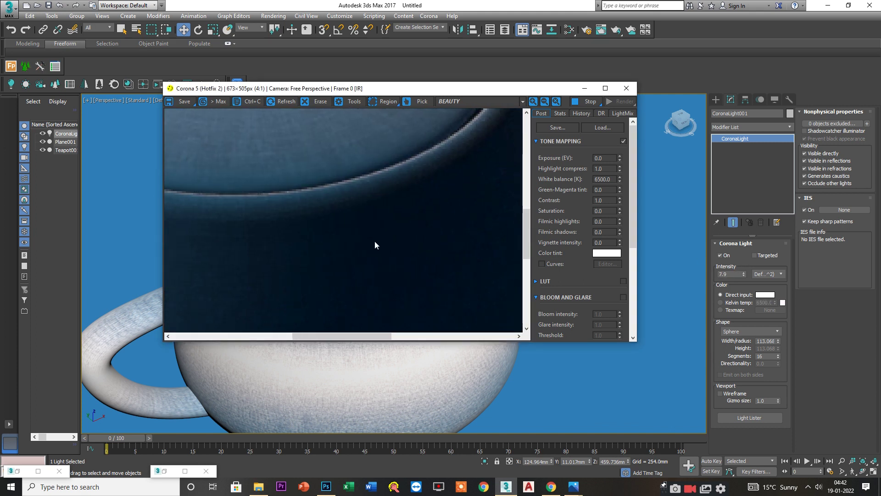
{"action": "left_click_drag", "start_coordinate": [459, 92], "coordinate": [545, 70]}
{"action": "scroll", "coordinate": [392, 197], "scroll_direction": "down", "scroll_amount": 2}
{"action": "scroll", "coordinate": [385, 216], "scroll_direction": "up", "scroll_amount": 2}
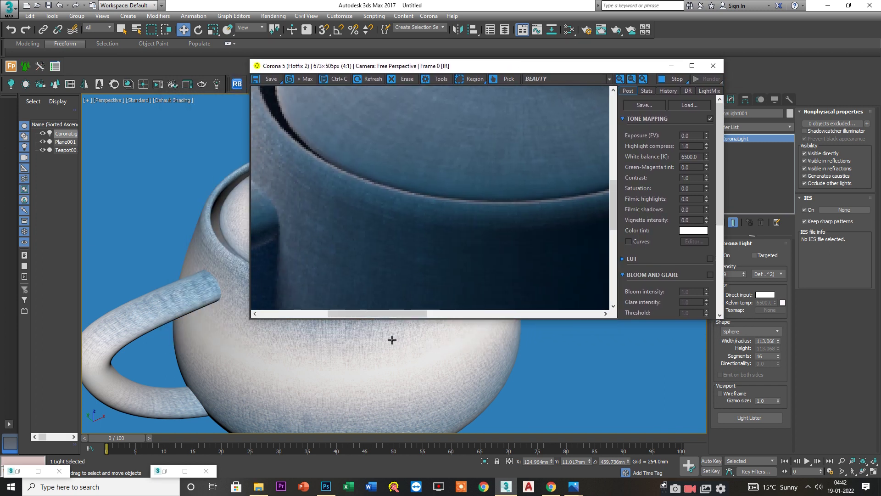
{"action": "scroll", "coordinate": [384, 180], "scroll_direction": "down", "scroll_amount": 2}
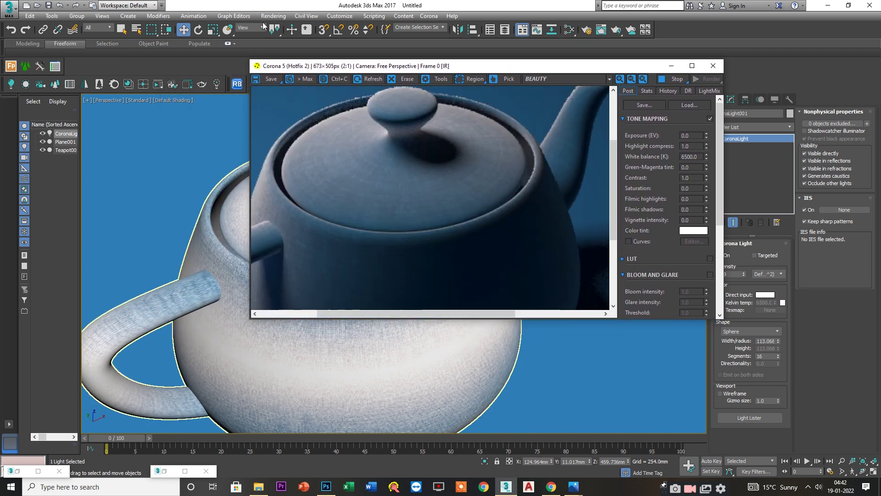
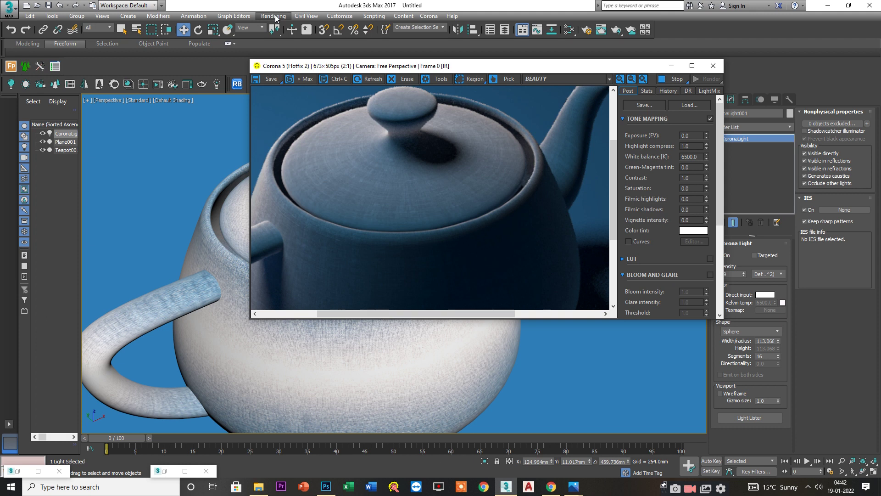
Step: Switch to File Explorer and open the Evermotion Archmodels folder in material > Arch model & material on drive E
{"action": "left_click", "coordinate": [671, 69]}
{"action": "left_click", "coordinate": [454, 266]}
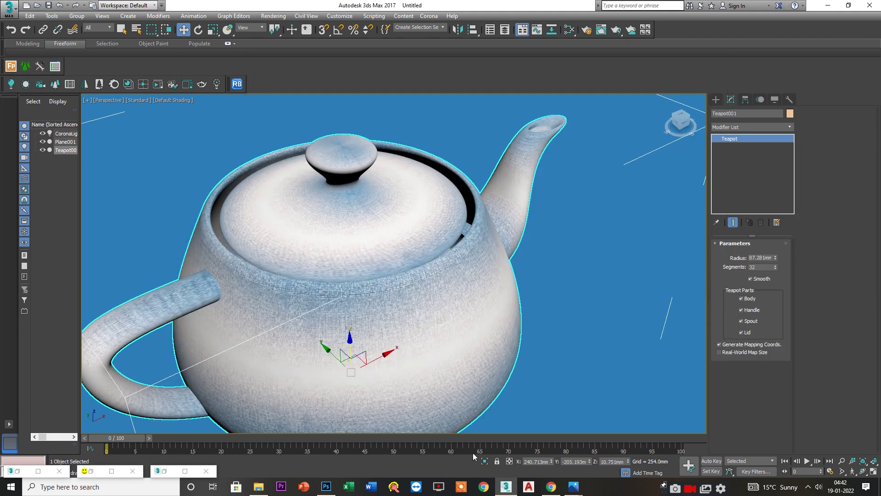
{"action": "left_click", "coordinate": [258, 486]}
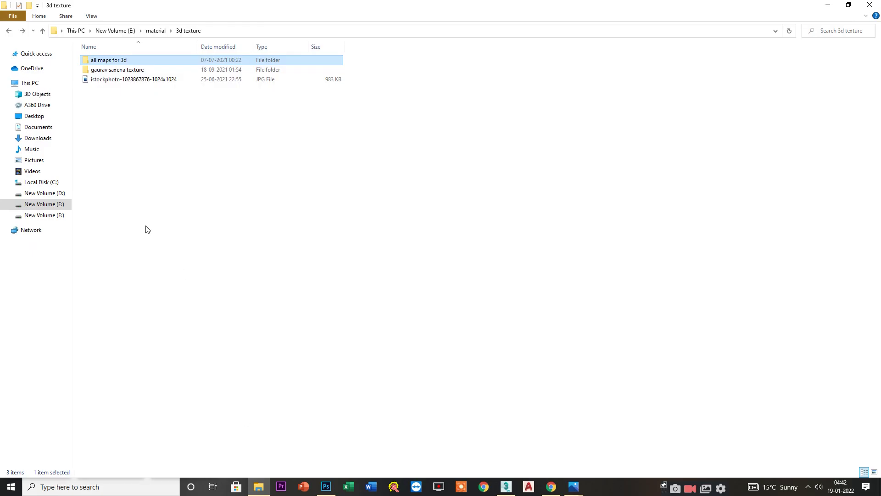
{"action": "left_click", "coordinate": [51, 204]}
{"action": "left_click", "coordinate": [53, 215]}
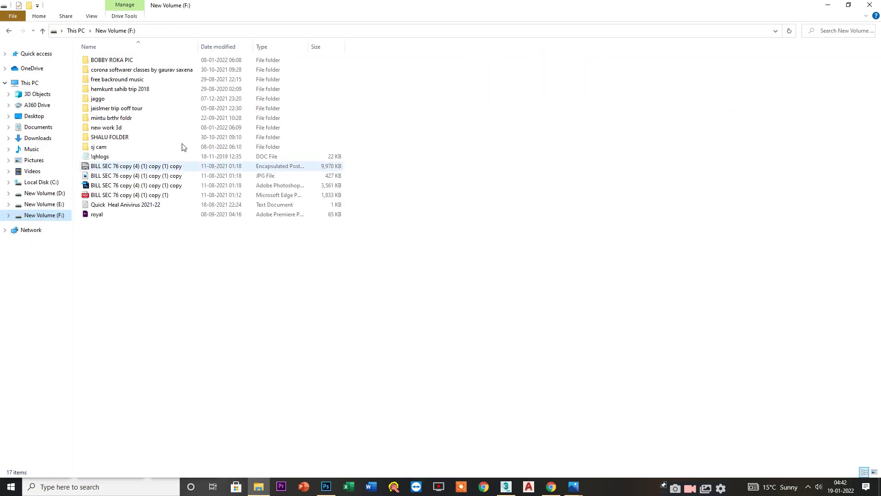
{"action": "left_click", "coordinate": [44, 204]}
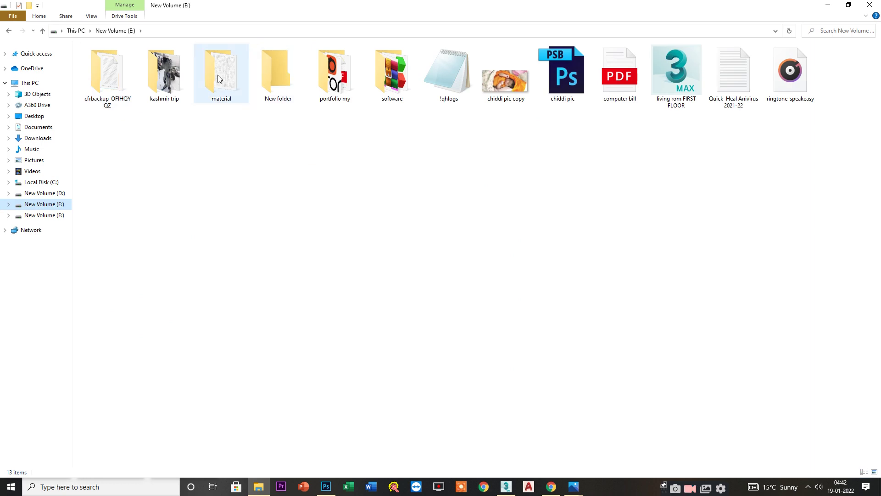
{"action": "left_click", "coordinate": [218, 75]}
{"action": "double_click", "coordinate": [216, 75]}
{"action": "left_click", "coordinate": [122, 72]}
{"action": "double_click", "coordinate": [122, 71]}
{"action": "left_click", "coordinate": [111, 60]}
{"action": "double_click", "coordinate": [111, 60]}
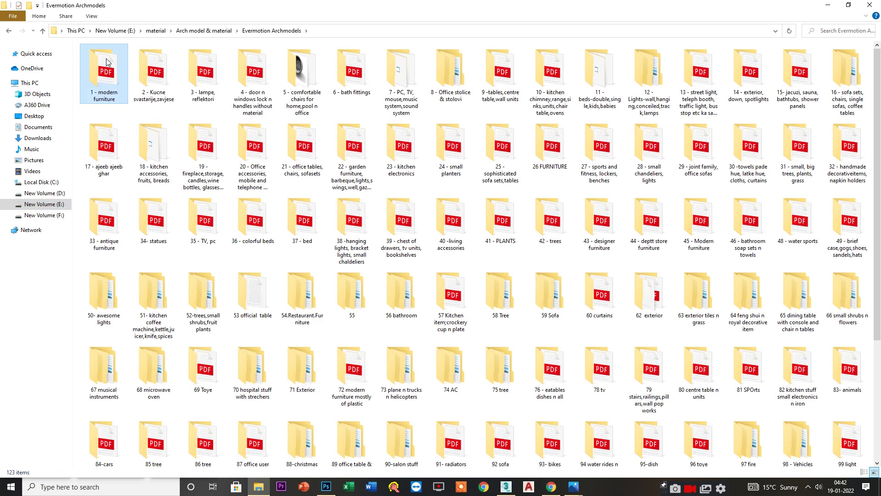
Step: Look through the armchair models in the archmodels_vol_1 PDF catalogue of the "1 - modern furniture" folder
{"action": "double_click", "coordinate": [104, 73]}
{"action": "left_click", "coordinate": [119, 69]}
{"action": "left_click", "coordinate": [116, 60]}
{"action": "double_click", "coordinate": [115, 60]}
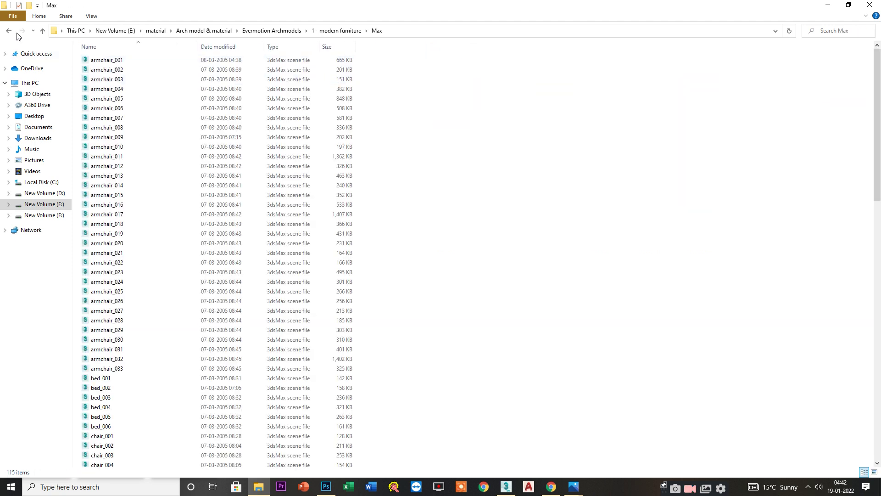
{"action": "left_click", "coordinate": [9, 31]}
{"action": "left_click", "coordinate": [95, 71]}
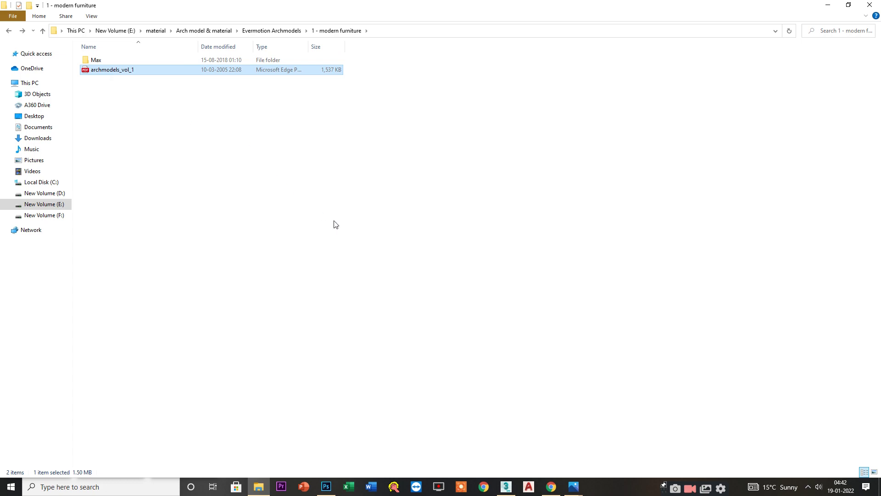
{"action": "key", "text": "Return"}
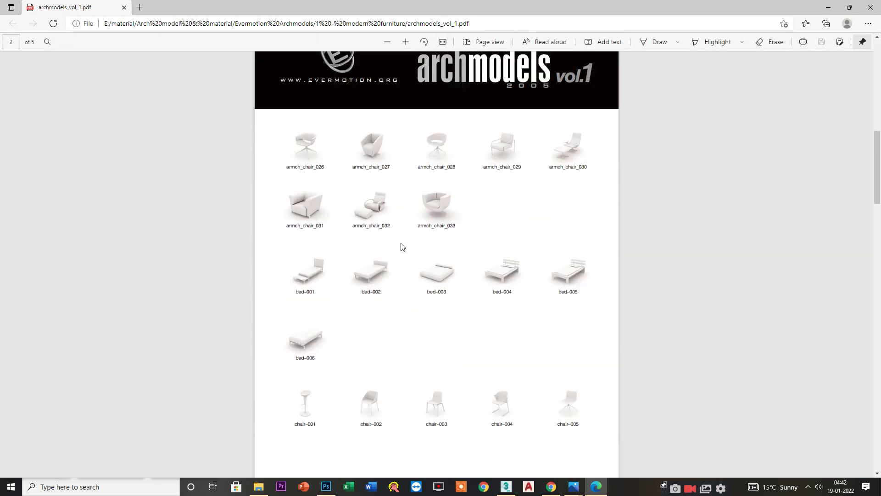
{"action": "scroll", "coordinate": [431, 197], "scroll_direction": "up", "scroll_amount": 2}
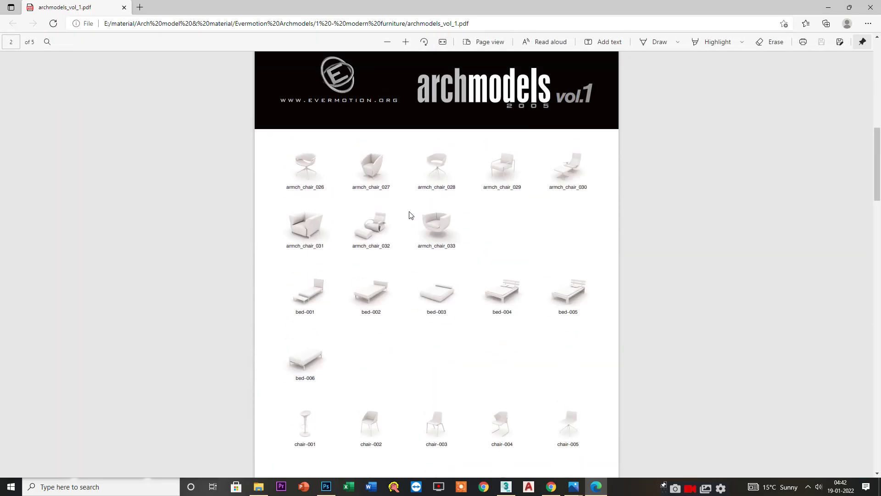
{"action": "key", "text": "alt+Tab"}
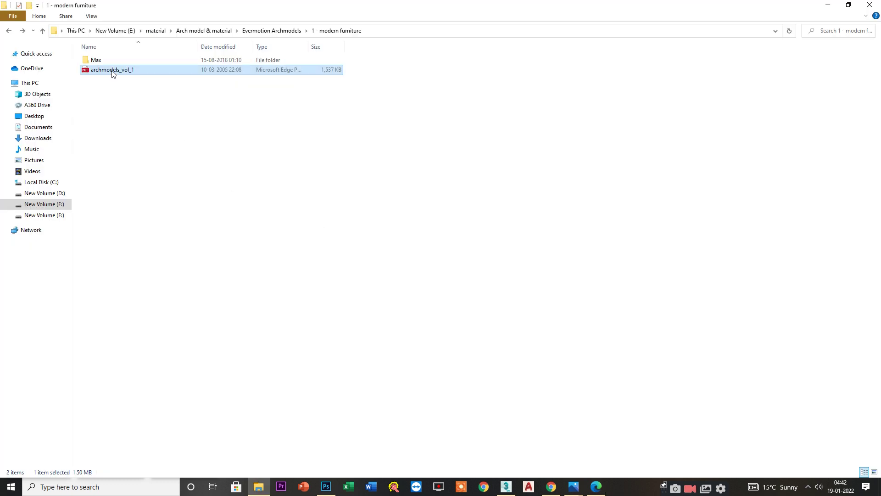
Step: Merge the armchair_031 model from the Max folder into the 3ds Max scene, opening it despite missing DLLs
{"action": "double_click", "coordinate": [97, 60]}
{"action": "key", "text": "alt+Tab"}
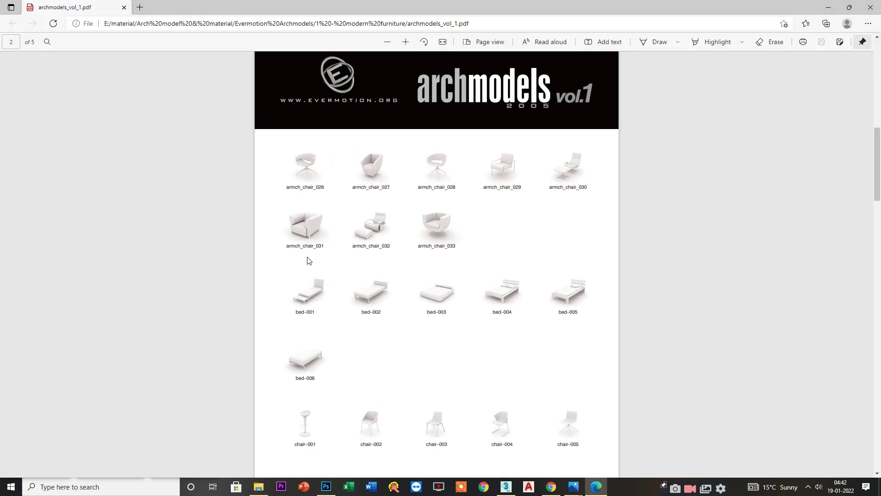
{"action": "key", "text": "alt+Tab"}
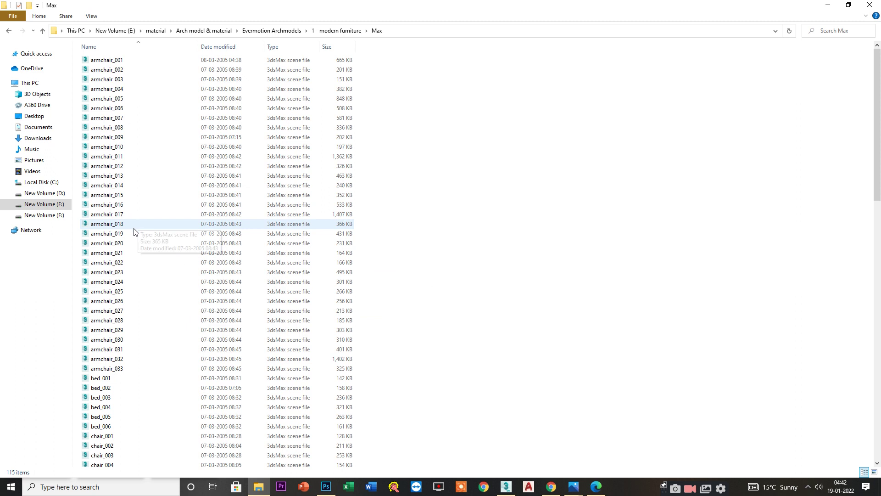
{"action": "left_click_drag", "start_coordinate": [105, 349], "coordinate": [312, 222]}
{"action": "left_click", "coordinate": [320, 230]}
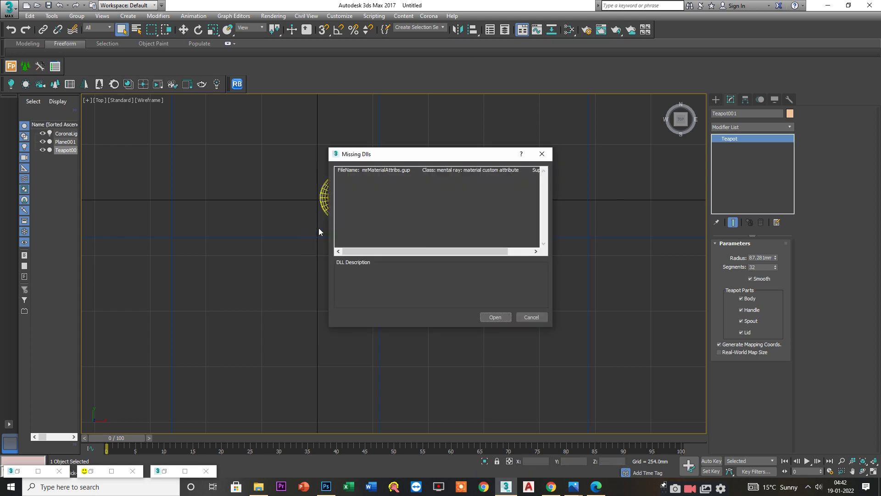
{"action": "left_click", "coordinate": [495, 317]}
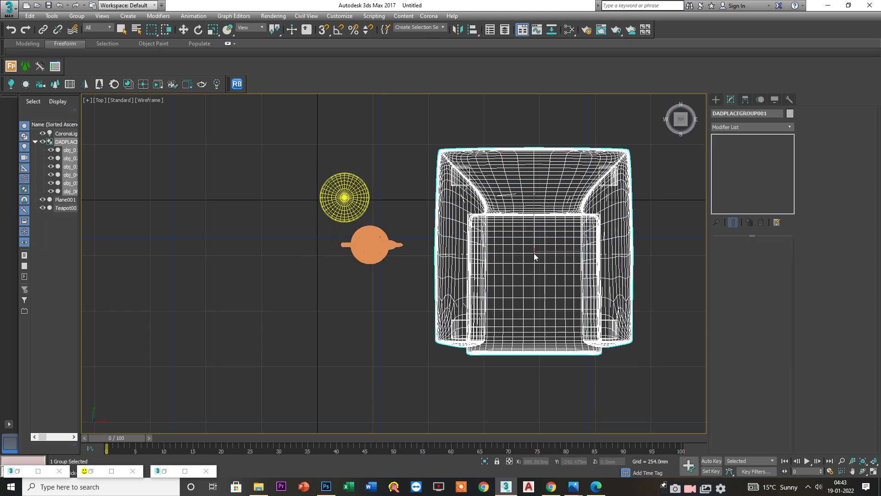
Step: Place the armchair beside the teapot, ungroup it into its parts and frame it in the perspective view
{"action": "left_click", "coordinate": [535, 256]}
{"action": "key", "text": "alt+w"}
{"action": "middle_click", "coordinate": [566, 333]}
{"action": "key", "text": "alt+w"}
{"action": "key", "text": "z"}
{"action": "middle_click_drag", "start_coordinate": [488, 313], "coordinate": [451, 299], "text": "alt"}
{"action": "scroll", "coordinate": [451, 298], "scroll_direction": "up", "scroll_amount": 4}
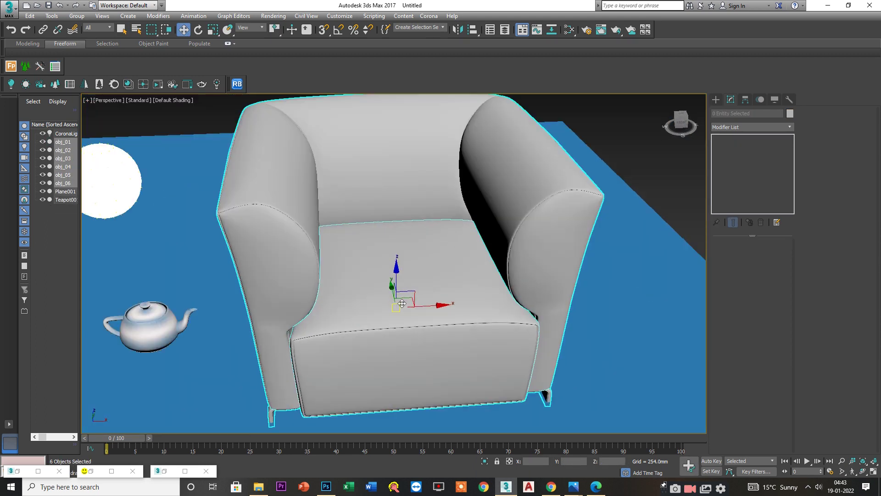
Step: Assign the fabric CoronaMtl Material #25 to all the selected armchair parts
{"action": "key", "text": "m"}
{"action": "double_click", "coordinate": [607, 201]}
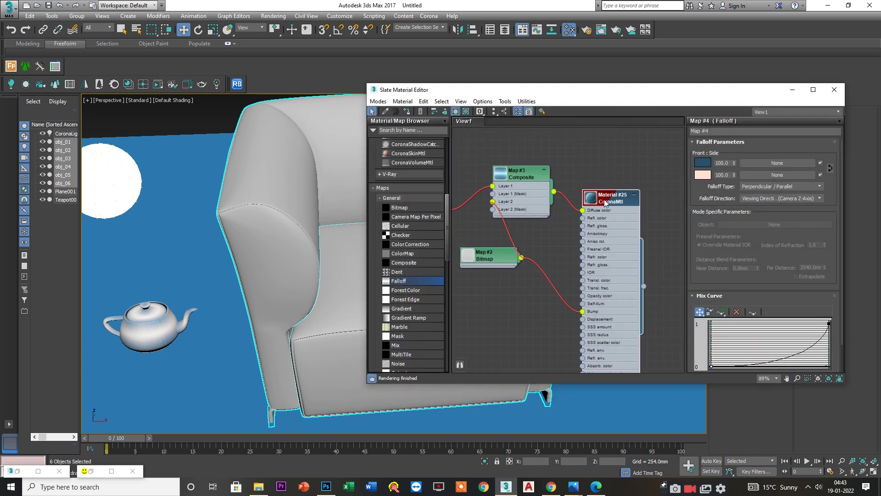
{"action": "right_click", "coordinate": [606, 202]}
{"action": "left_click", "coordinate": [610, 215]}
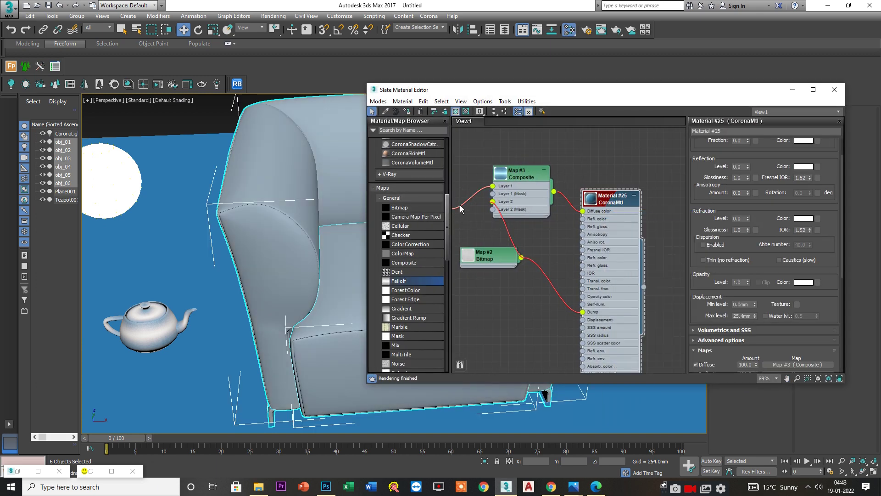
{"action": "left_click", "coordinate": [455, 112]}
{"action": "left_click", "coordinate": [454, 111]}
{"action": "left_click", "coordinate": [791, 92]}
Step: Add a UVW Map modifier with Box mapping to the armchair's back and armrests (obj_04)
{"action": "left_click", "coordinate": [519, 258]}
{"action": "scroll", "coordinate": [504, 257], "scroll_direction": "up", "scroll_amount": 5}
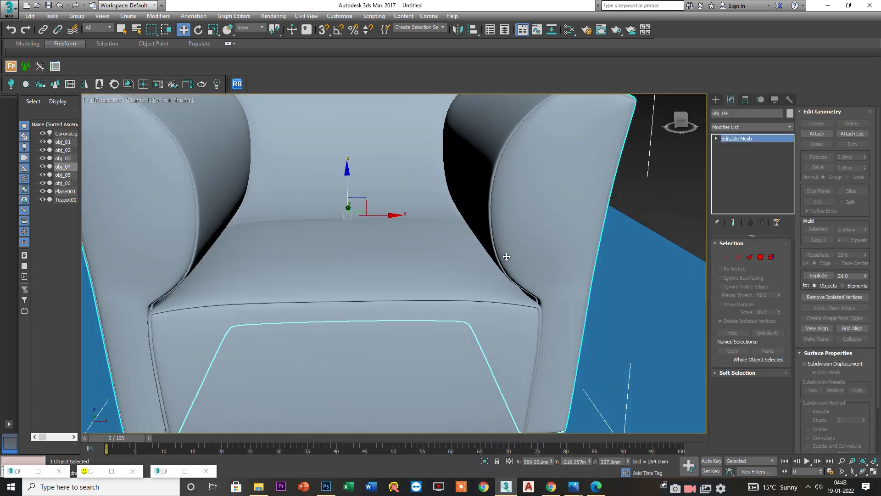
{"action": "left_click", "coordinate": [731, 127]}
{"action": "type", "text": "uv"}
{"action": "key", "text": "Return"}
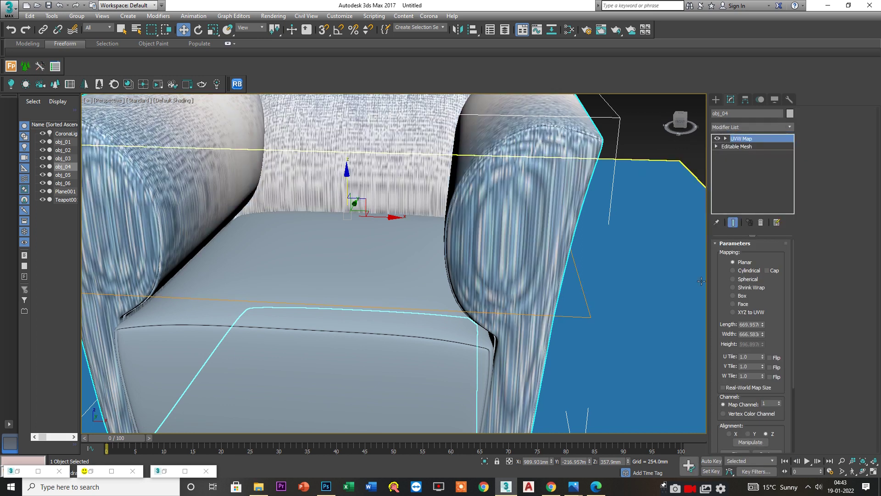
{"action": "left_click", "coordinate": [742, 297]}
{"action": "left_click", "coordinate": [741, 304]}
{"action": "left_click", "coordinate": [742, 297]}
{"action": "middle_click_drag", "start_coordinate": [558, 291], "coordinate": [541, 329], "text": "alt"}
Step: Add a UVW Map modifier to the armchair's seat cushion
{"action": "left_click", "coordinate": [386, 307]}
{"action": "left_click", "coordinate": [386, 307]}
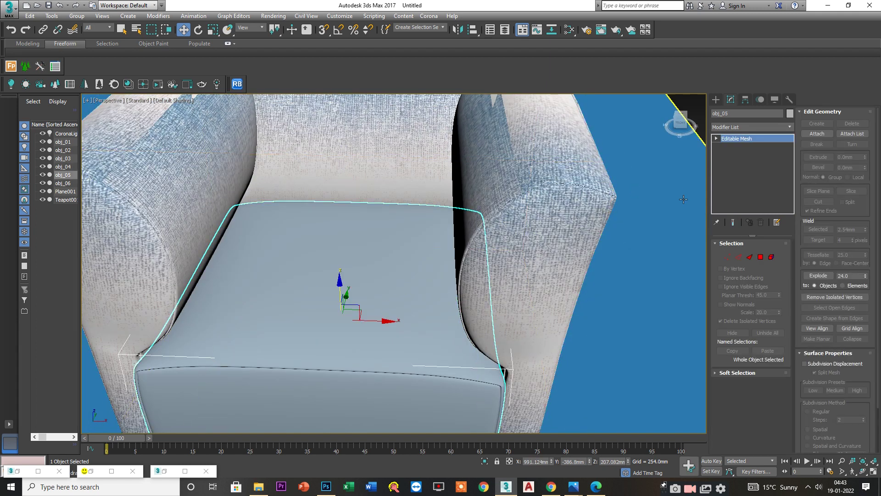
{"action": "left_click", "coordinate": [739, 127]}
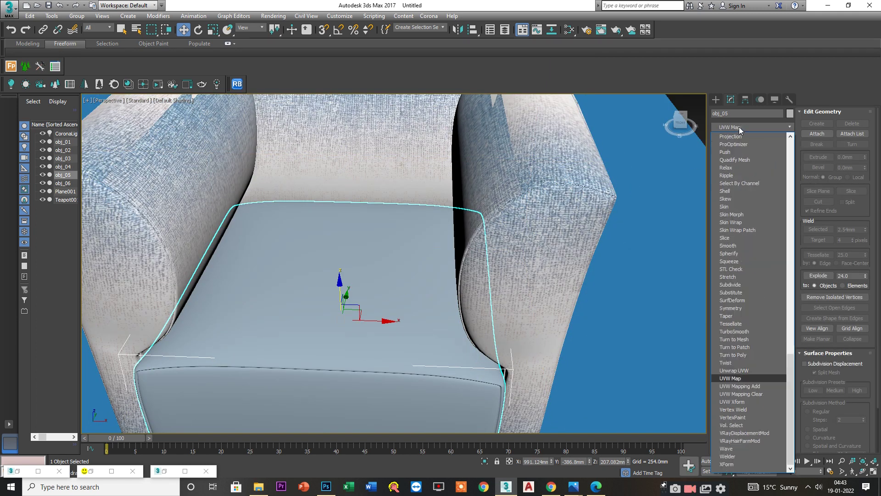
{"action": "left_click", "coordinate": [739, 127]}
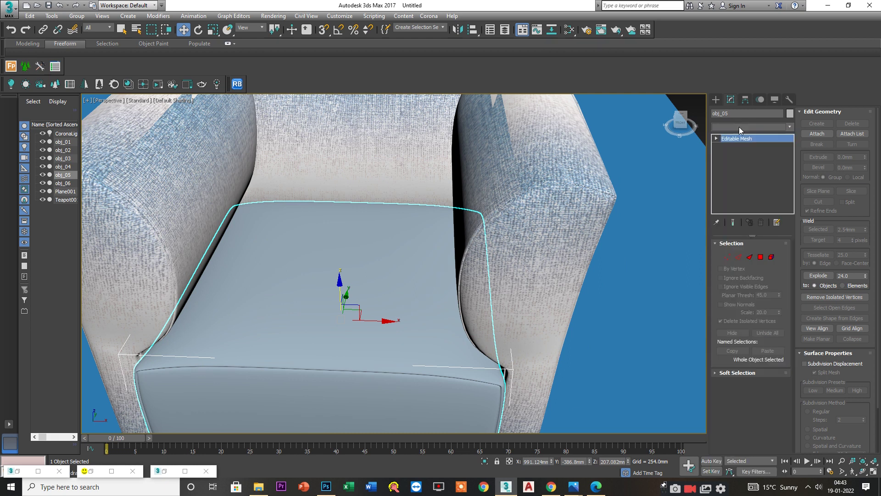
{"action": "left_click", "coordinate": [739, 127]}
{"action": "key", "text": "u"}
{"action": "key", "text": "Down"}
{"action": "key", "text": "Return"}
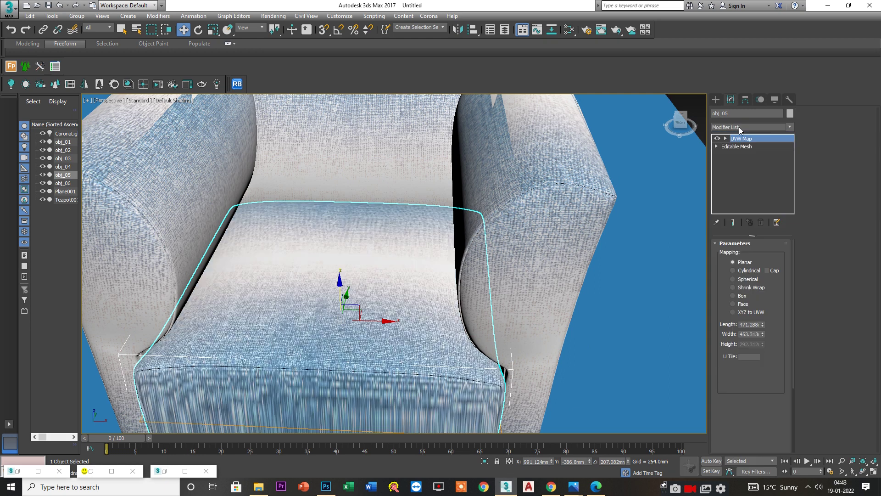
Step: Change the mapping type of the seat cushion's UVW Map modifier to Box
{"action": "left_click", "coordinate": [748, 277]}
{"action": "left_click_drag", "start_coordinate": [748, 291], "coordinate": [745, 292]}
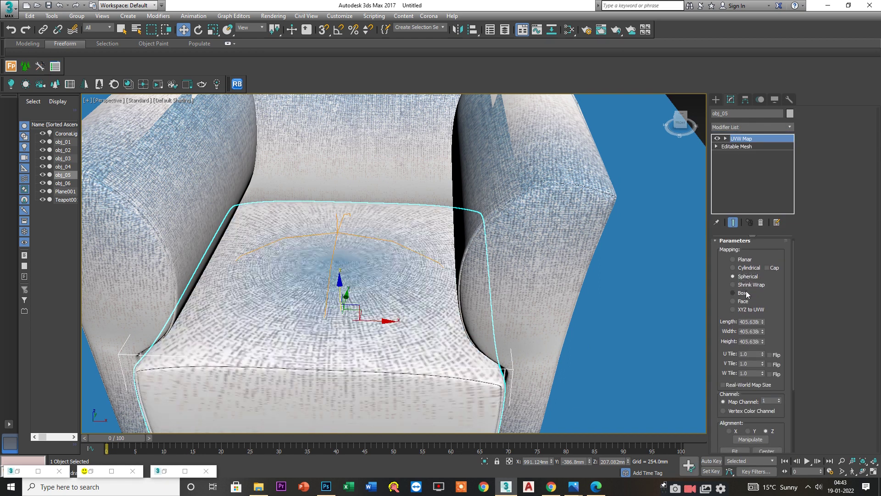
{"action": "left_click", "coordinate": [743, 294]}
{"action": "middle_click_drag", "start_coordinate": [659, 290], "coordinate": [493, 300], "text": "alt"}
{"action": "scroll", "coordinate": [506, 308], "scroll_direction": "down", "scroll_amount": 3}
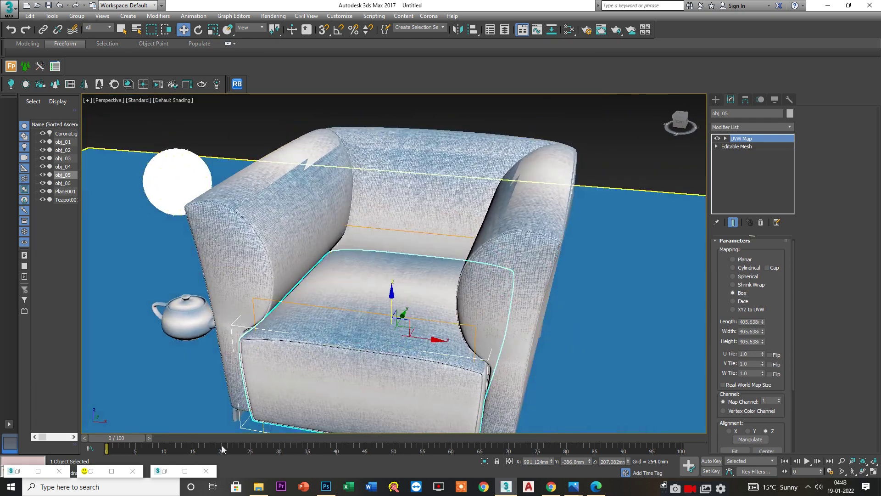
Step: Change the shape of the spherical Corona light beside the armchair to Rectangle
{"action": "left_click", "coordinate": [151, 204]}
{"action": "scroll", "coordinate": [193, 202], "scroll_direction": "down", "scroll_amount": 5}
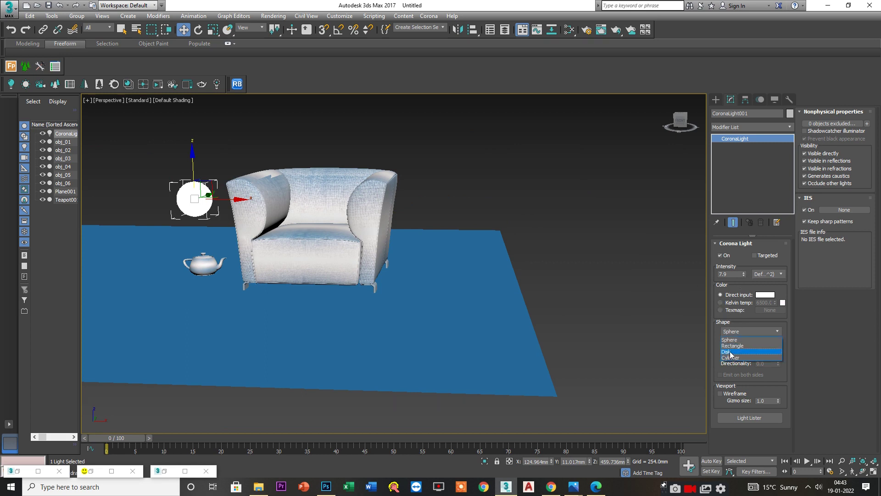
{"action": "left_click", "coordinate": [734, 354]}
{"action": "left_click", "coordinate": [292, 234]}
{"action": "middle_click_drag", "start_coordinate": [293, 234], "coordinate": [312, 280]}
{"action": "left_click", "coordinate": [744, 331]}
{"action": "left_click", "coordinate": [732, 354]}
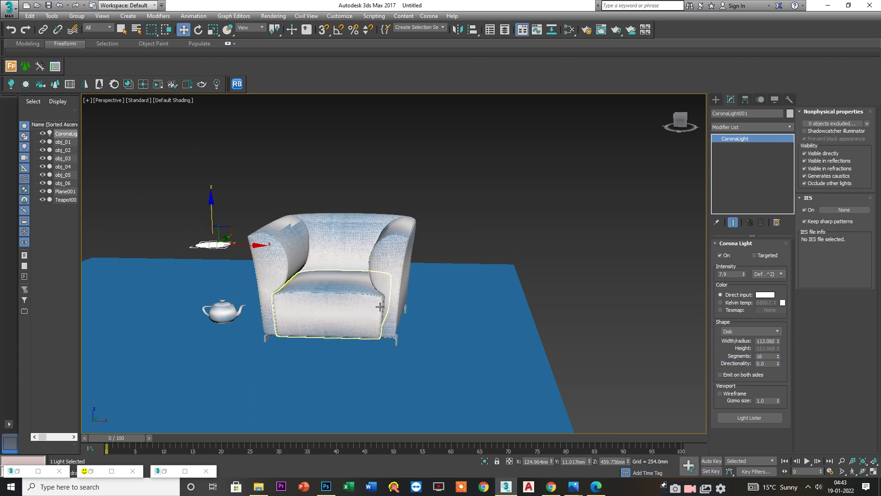
{"action": "left_click", "coordinate": [737, 347]}
Step: Raise the rectangular Corona light well above the teapot and tilt it about 38° towards the armchair
{"action": "left_click_drag", "start_coordinate": [211, 220], "coordinate": [214, 106]}
{"action": "middle_click_drag", "start_coordinate": [235, 165], "coordinate": [247, 220]}
{"action": "key", "text": "e"}
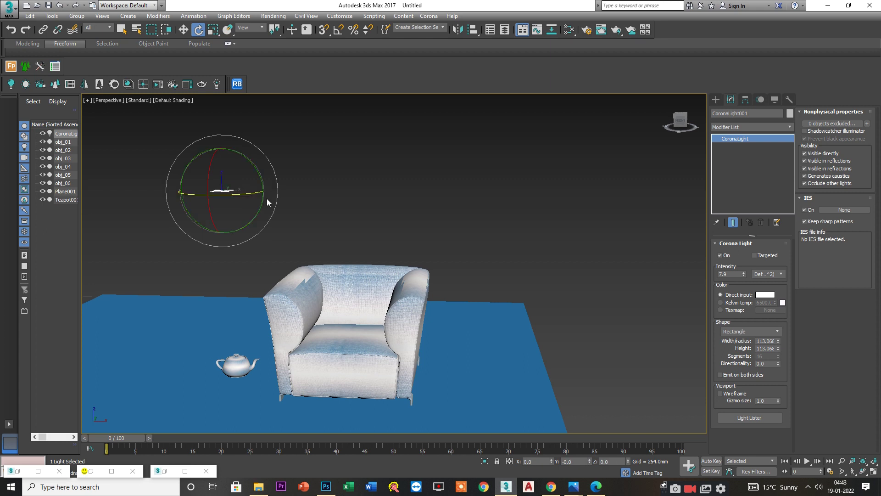
{"action": "left_click_drag", "start_coordinate": [264, 170], "coordinate": [264, 160]}
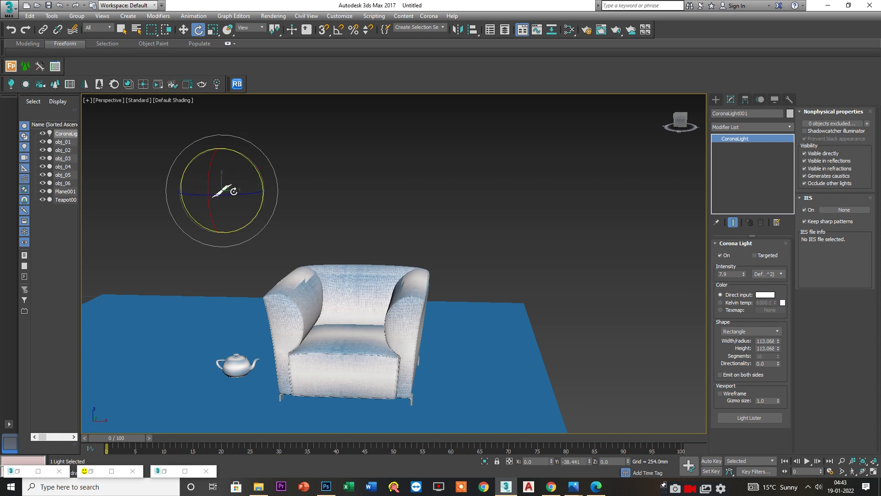
Step: Raise the Corona light's intensity to 16.748 and start an interactive render of the armchair
{"action": "scroll", "coordinate": [232, 191], "scroll_direction": "up", "scroll_amount": 4}
{"action": "key", "text": "w"}
{"action": "scroll", "coordinate": [321, 275], "scroll_direction": "down", "scroll_amount": 4}
{"action": "middle_click_drag", "start_coordinate": [325, 234], "coordinate": [274, 216], "text": "alt"}
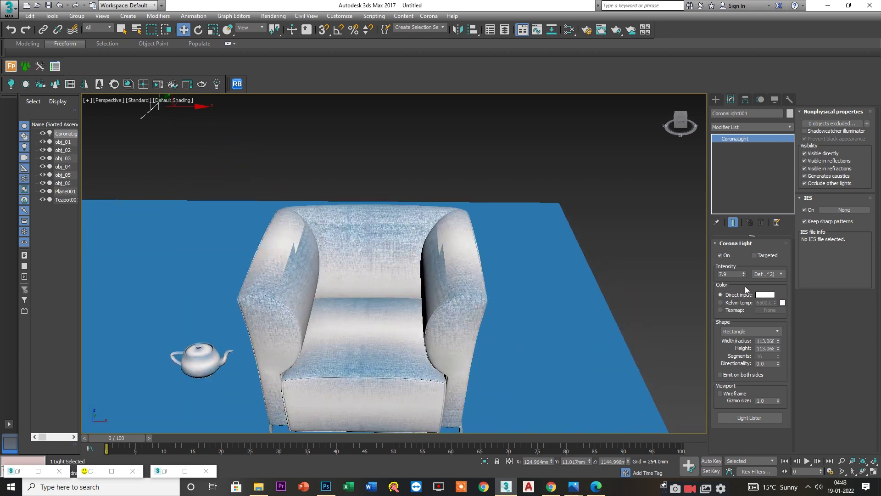
{"action": "scroll", "coordinate": [407, 308], "scroll_direction": "up", "scroll_amount": 4}
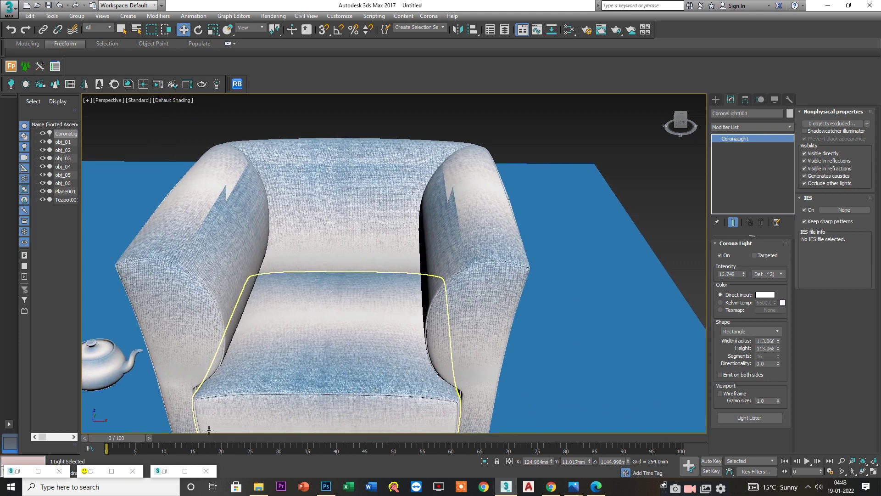
{"action": "left_click", "coordinate": [92, 471]}
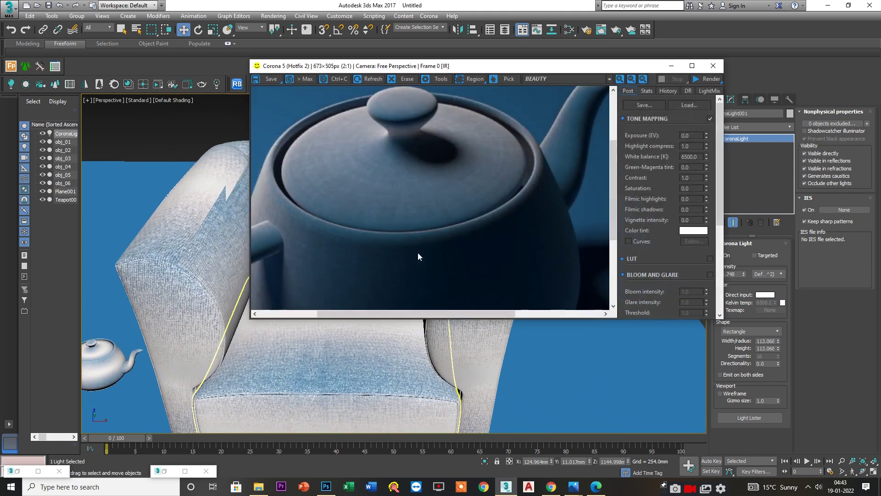
{"action": "left_click", "coordinate": [707, 80]}
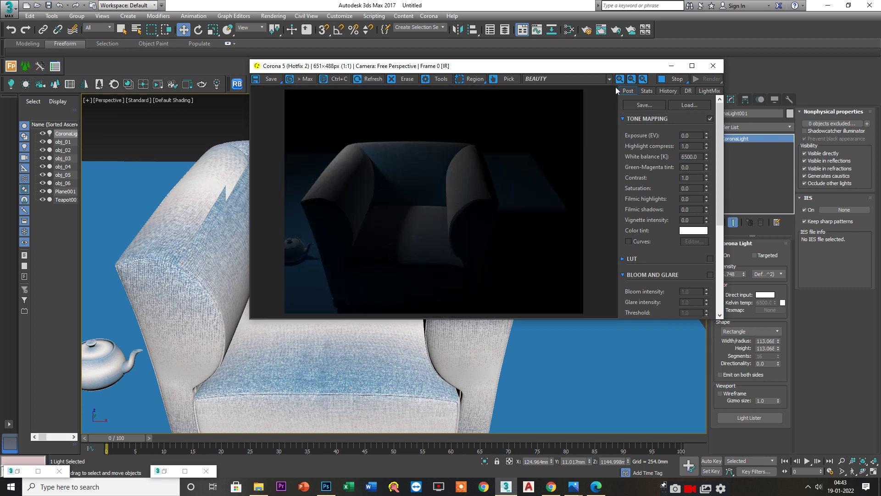
Step: Move the Corona light along X to about 771.8 mm, above the armchair's back, and adjust its tilt
{"action": "left_click", "coordinate": [668, 67]}
{"action": "scroll", "coordinate": [413, 184], "scroll_direction": "down", "scroll_amount": 5}
{"action": "middle_click_drag", "start_coordinate": [297, 155], "coordinate": [297, 186]}
{"action": "left_click_drag", "start_coordinate": [298, 137], "coordinate": [371, 159]}
{"action": "middle_click_drag", "start_coordinate": [371, 159], "coordinate": [366, 179], "text": "alt"}
{"action": "scroll", "coordinate": [354, 226], "scroll_direction": "up", "scroll_amount": 5}
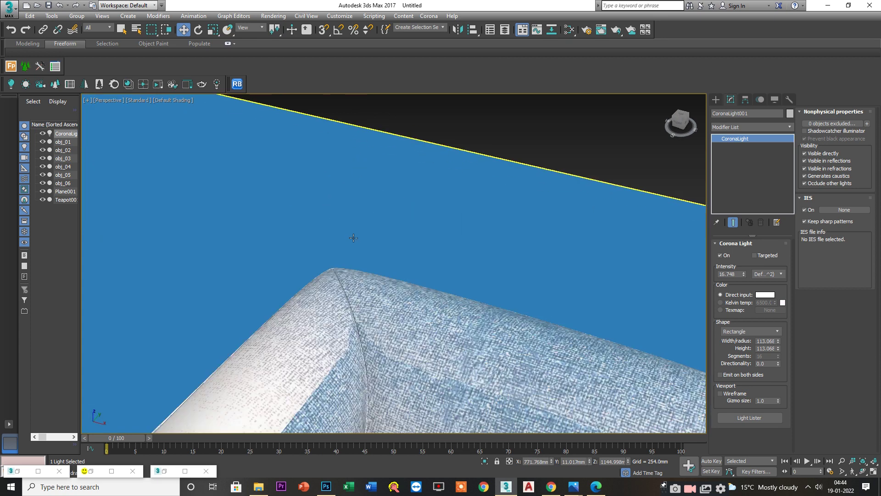
{"action": "scroll", "coordinate": [351, 234], "scroll_direction": "down", "scroll_amount": 5}
{"action": "middle_click_drag", "start_coordinate": [352, 238], "coordinate": [367, 198], "text": "alt"}
{"action": "key", "text": "e"}
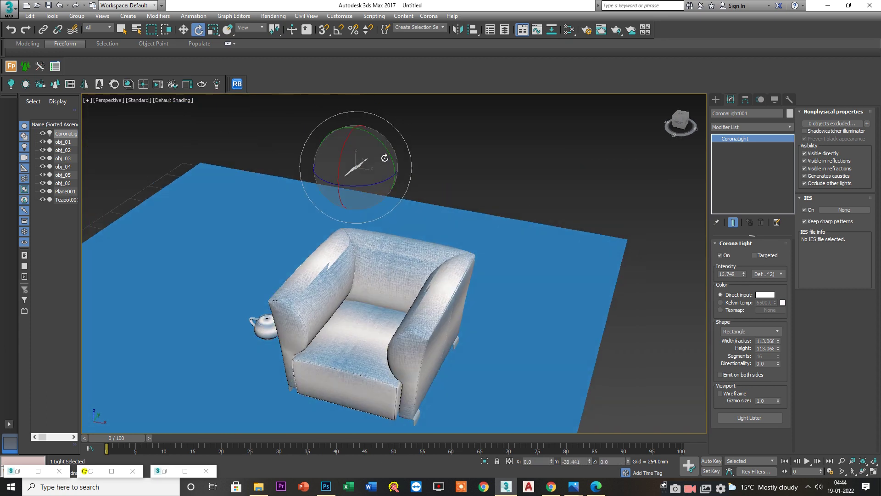
{"action": "mouse_move", "coordinate": [398, 175]}
{"action": "left_mouse_down"}
{"action": "mouse_move", "coordinate": [390, 162]}
{"action": "mouse_move", "coordinate": [401, 171]}
{"action": "left_mouse_up"}
{"action": "key", "text": "w"}
Step: Examine the fabric on the armchair's backrest and armrest closely in the interactive render
{"action": "scroll", "coordinate": [379, 266], "scroll_direction": "up", "scroll_amount": 4}
{"action": "middle_click_drag", "start_coordinate": [379, 266], "coordinate": [392, 188], "text": "alt"}
{"action": "scroll", "coordinate": [384, 236], "scroll_direction": "up", "scroll_amount": 2}
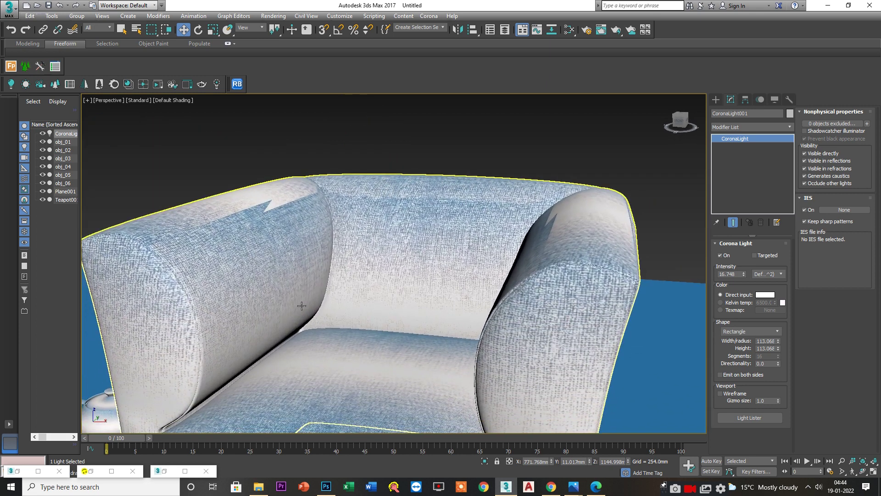
{"action": "left_click", "coordinate": [98, 471]}
{"action": "scroll", "coordinate": [391, 241], "scroll_direction": "up", "scroll_amount": 2}
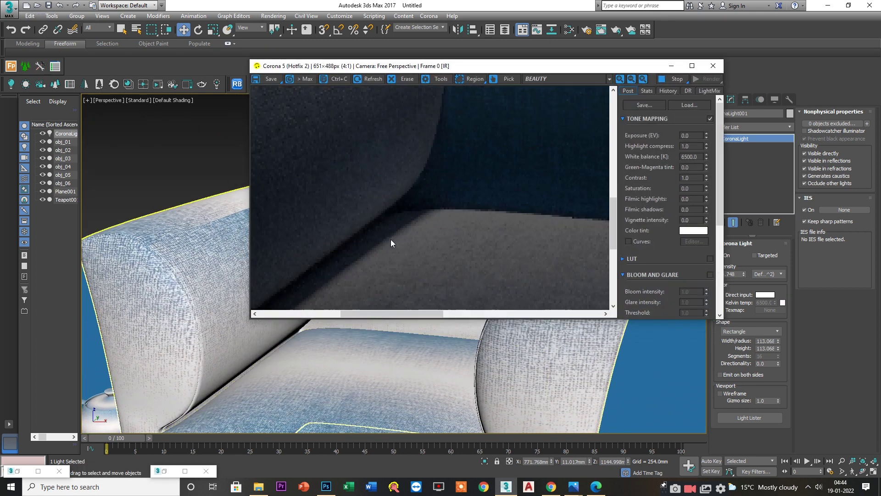
{"action": "middle_click_drag", "start_coordinate": [390, 240], "coordinate": [396, 261]}
{"action": "scroll", "coordinate": [398, 265], "scroll_direction": "down", "scroll_amount": 1}
{"action": "left_click_drag", "start_coordinate": [444, 172], "coordinate": [417, 219]}
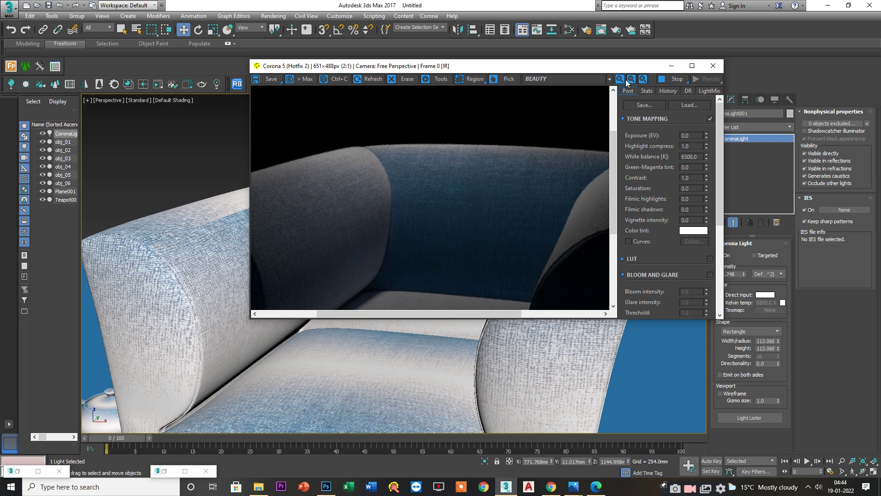
{"action": "left_click", "coordinate": [672, 67]}
Step: Delete the rectangular Corona light from the scene and work in a maximized top view
{"action": "scroll", "coordinate": [421, 225], "scroll_direction": "down", "scroll_amount": 5}
{"action": "middle_click_drag", "start_coordinate": [376, 252], "coordinate": [368, 305], "text": "alt"}
{"action": "scroll", "coordinate": [383, 236], "scroll_direction": "up", "scroll_amount": 4}
{"action": "scroll", "coordinate": [371, 289], "scroll_direction": "down", "scroll_amount": 4}
{"action": "key", "text": "Delete"}
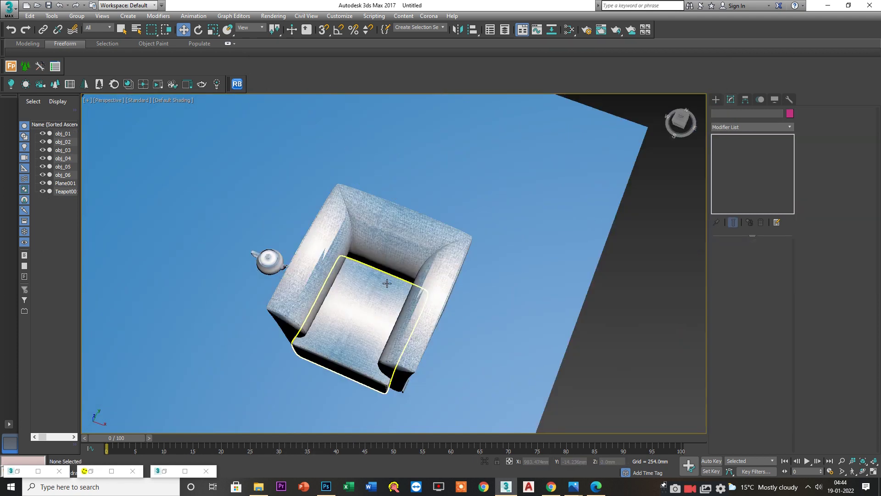
{"action": "key", "text": "ctrl+z"}
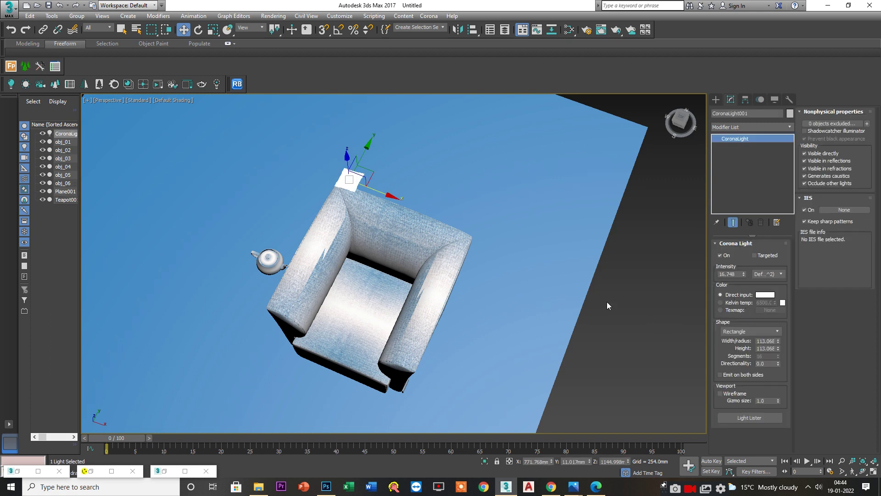
{"action": "key", "text": "alt+w"}
{"action": "right_click", "coordinate": [309, 187]}
{"action": "key", "text": "alt+w"}
{"action": "key", "text": "Delete"}
Step: Create a targeted CoronaSun in the top view, in front of the armchair and aimed towards it
{"action": "scroll", "coordinate": [393, 257], "scroll_direction": "down", "scroll_amount": 3}
{"action": "middle_click_drag", "start_coordinate": [412, 270], "coordinate": [333, 236]}
{"action": "left_click", "coordinate": [715, 100]}
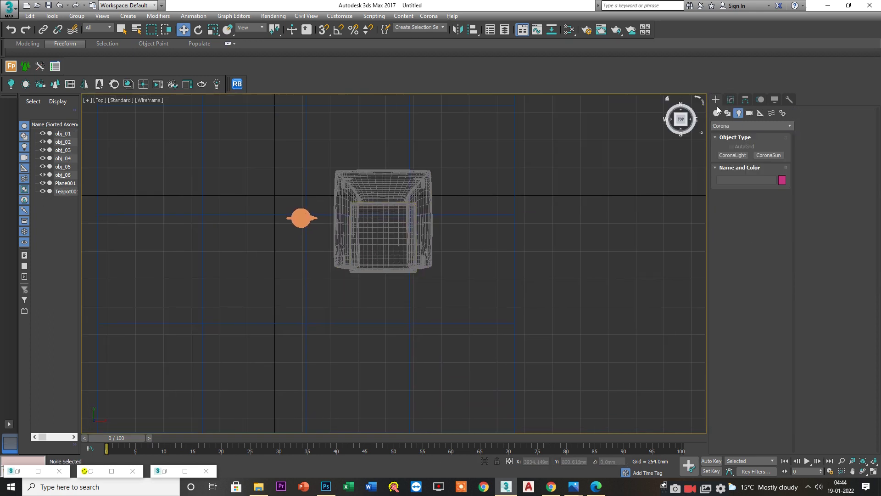
{"action": "left_click", "coordinate": [770, 156]}
{"action": "scroll", "coordinate": [595, 285], "scroll_direction": "down", "scroll_amount": 3}
{"action": "left_click_drag", "start_coordinate": [592, 357], "coordinate": [563, 318]}
{"action": "left_click_drag", "start_coordinate": [522, 286], "coordinate": [522, 288]}
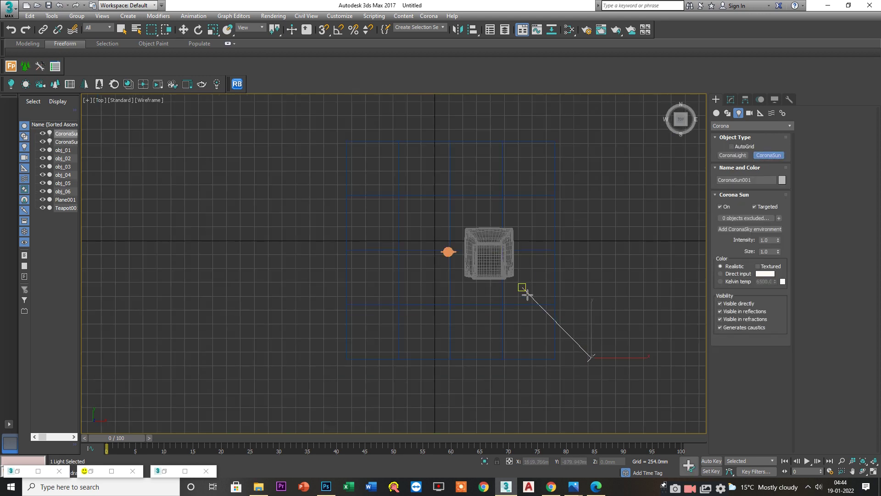
{"action": "right_click", "coordinate": [598, 269]}
Step: Raise the CoronaSun in the front view to a height of about 391 mm
{"action": "key", "text": "alt+w"}
{"action": "right_click", "coordinate": [564, 243]}
{"action": "key", "text": "alt+w"}
{"action": "scroll", "coordinate": [544, 228], "scroll_direction": "down", "scroll_amount": 2}
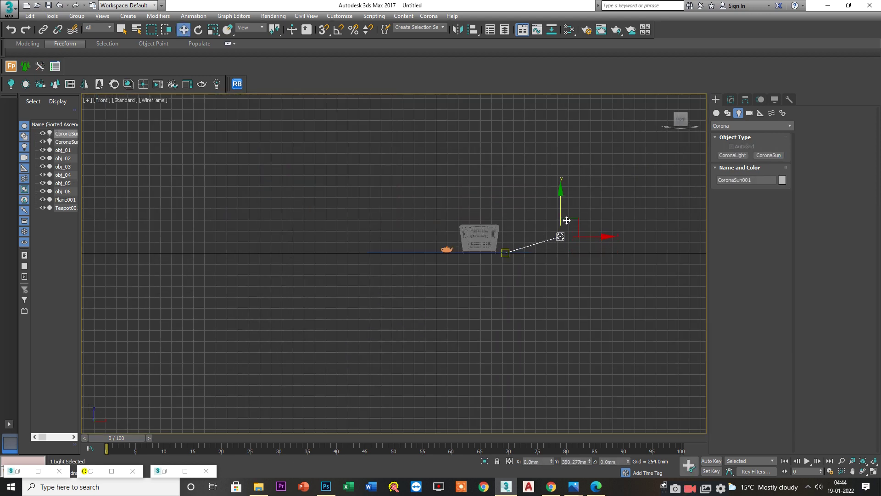
Step: Render a close perspective view of the armrest and lower the exposure (EV) to about -2.714
{"action": "key", "text": "alt+w"}
{"action": "right_click", "coordinate": [519, 335]}
{"action": "key", "text": "alt+w"}
{"action": "middle_click_drag", "start_coordinate": [464, 328], "coordinate": [376, 276], "text": "alt"}
{"action": "scroll", "coordinate": [353, 294], "scroll_direction": "up", "scroll_amount": 5}
{"action": "middle_click_drag", "start_coordinate": [323, 376], "coordinate": [189, 431]}
{"action": "left_click", "coordinate": [111, 472]}
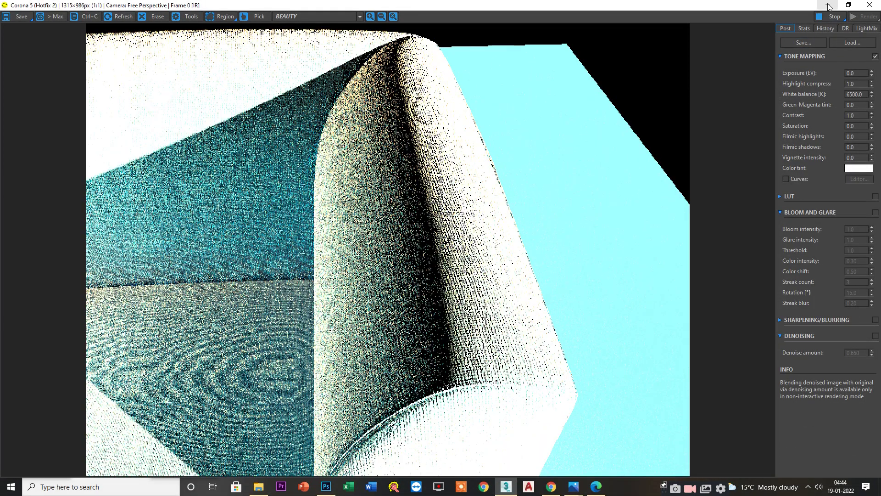
{"action": "left_click_drag", "start_coordinate": [872, 76], "coordinate": [620, 333]}
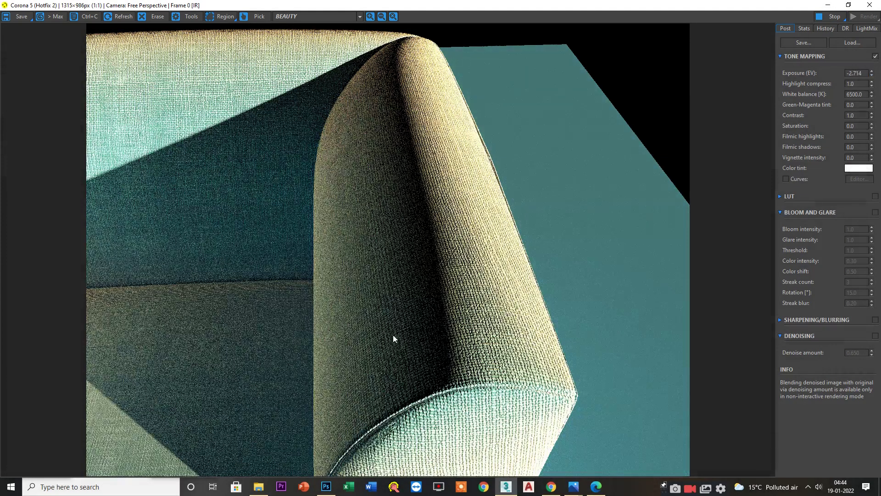
{"action": "scroll", "coordinate": [499, 318], "scroll_direction": "up", "scroll_amount": 2}
{"action": "scroll", "coordinate": [477, 310], "scroll_direction": "down", "scroll_amount": 2}
{"action": "left_click", "coordinate": [827, 5]}
Step: Add a CoronaSky environment from the CoronaSun and frame the armchair from the front in perspective
{"action": "scroll", "coordinate": [510, 193], "scroll_direction": "down", "scroll_amount": 3}
{"action": "middle_click_drag", "start_coordinate": [509, 193], "coordinate": [482, 184], "text": "alt"}
{"action": "middle_click_drag", "start_coordinate": [482, 184], "coordinate": [459, 211]}
{"action": "scroll", "coordinate": [459, 212], "scroll_direction": "down", "scroll_amount": 6}
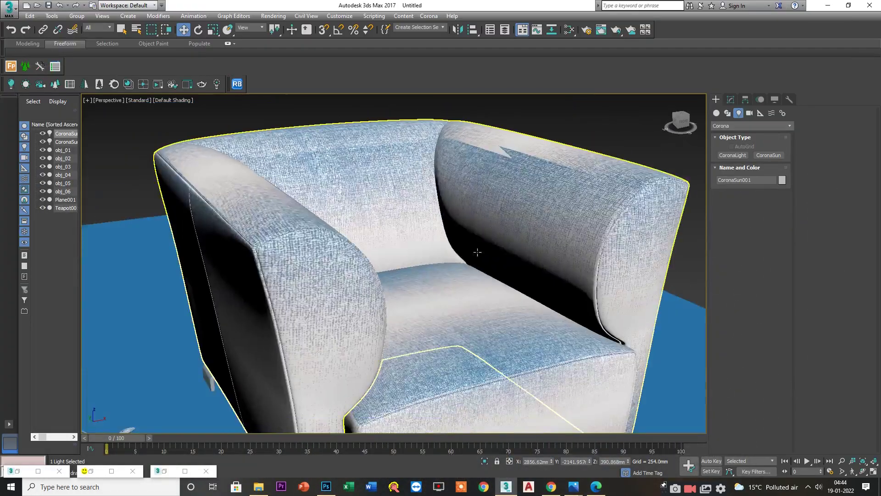
{"action": "left_click", "coordinate": [731, 100]}
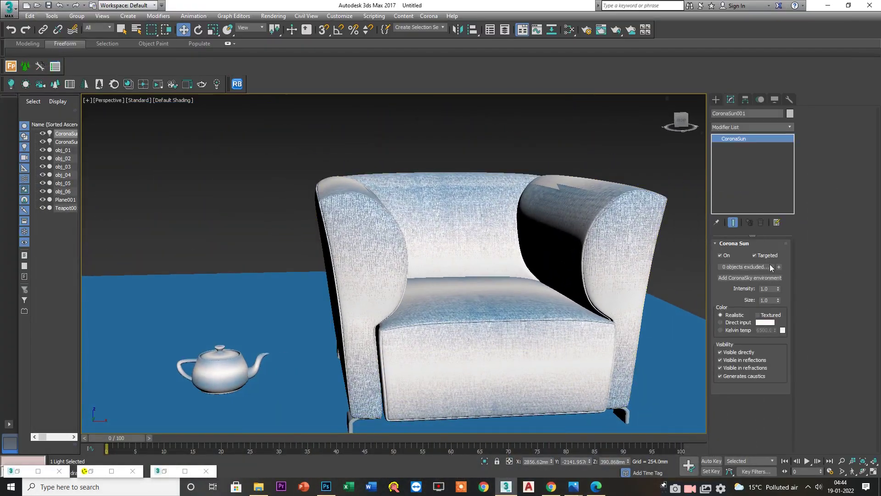
{"action": "left_click", "coordinate": [761, 279]}
{"action": "middle_click_drag", "start_coordinate": [491, 306], "coordinate": [441, 307]}
{"action": "scroll", "coordinate": [440, 307], "scroll_direction": "up", "scroll_amount": 1}
{"action": "scroll", "coordinate": [390, 330], "scroll_direction": "up", "scroll_amount": 2}
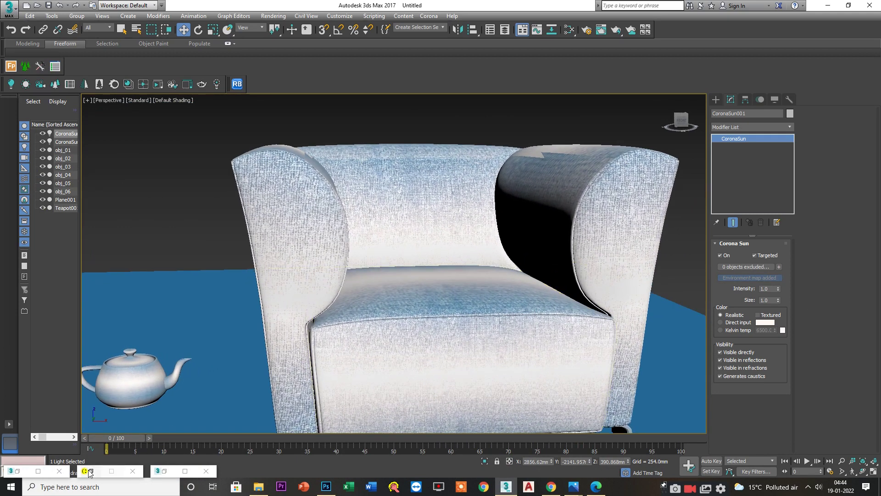
Step: Examine the fabric on the seat front and seat cushion in the interactive render, from the front and from above
{"action": "left_click", "coordinate": [91, 470]}
{"action": "scroll", "coordinate": [399, 278], "scroll_direction": "up", "scroll_amount": 1}
{"action": "middle_click_drag", "start_coordinate": [491, 383], "coordinate": [354, 214]}
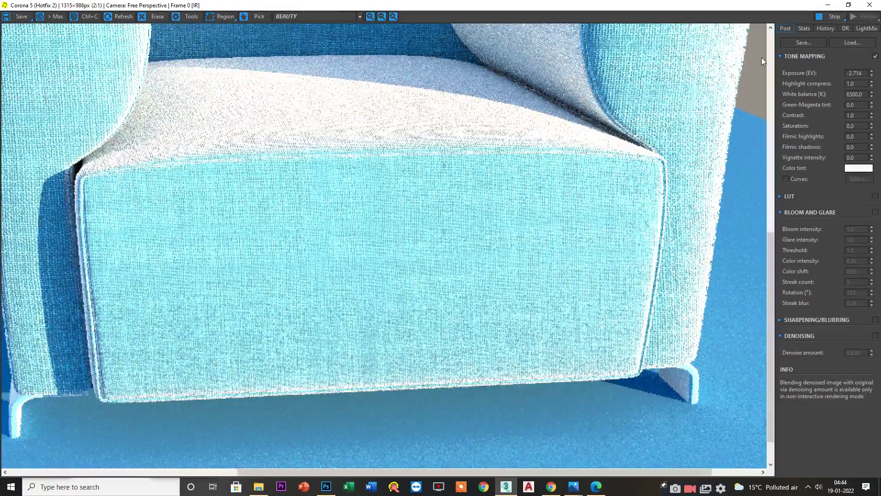
{"action": "left_click", "coordinate": [826, 8]}
{"action": "middle_click_drag", "start_coordinate": [592, 165], "coordinate": [479, 313]}
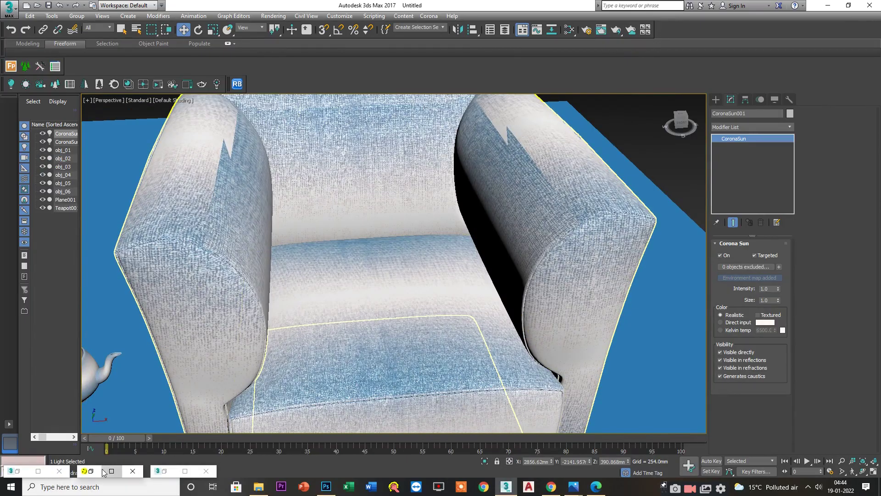
{"action": "left_click", "coordinate": [111, 470]}
{"action": "scroll", "coordinate": [327, 307], "scroll_direction": "down", "scroll_amount": 3}
{"action": "scroll", "coordinate": [401, 302], "scroll_direction": "up", "scroll_amount": 3}
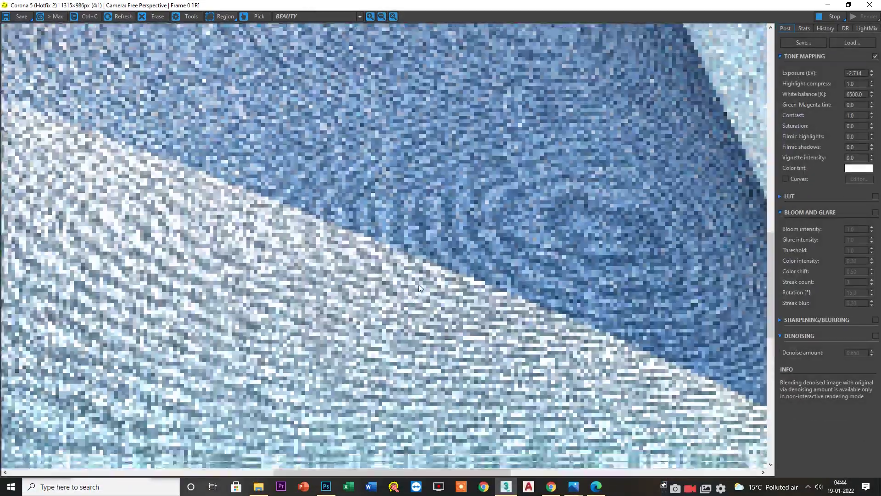
{"action": "scroll", "coordinate": [462, 241], "scroll_direction": "down", "scroll_amount": 3}
{"action": "scroll", "coordinate": [459, 275], "scroll_direction": "up", "scroll_amount": 4}
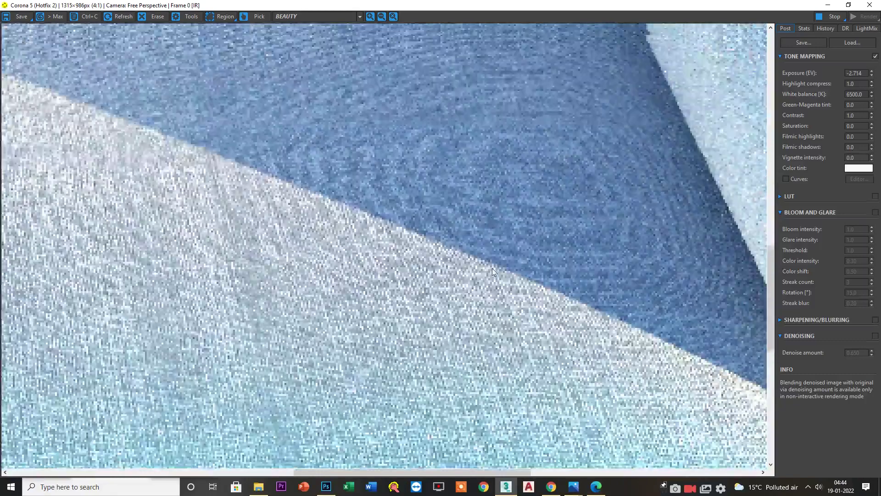
{"action": "middle_click_drag", "start_coordinate": [492, 268], "coordinate": [648, 174]}
{"action": "scroll", "coordinate": [495, 241], "scroll_direction": "up", "scroll_amount": 1}
{"action": "middle_click_drag", "start_coordinate": [496, 242], "coordinate": [497, 229]}
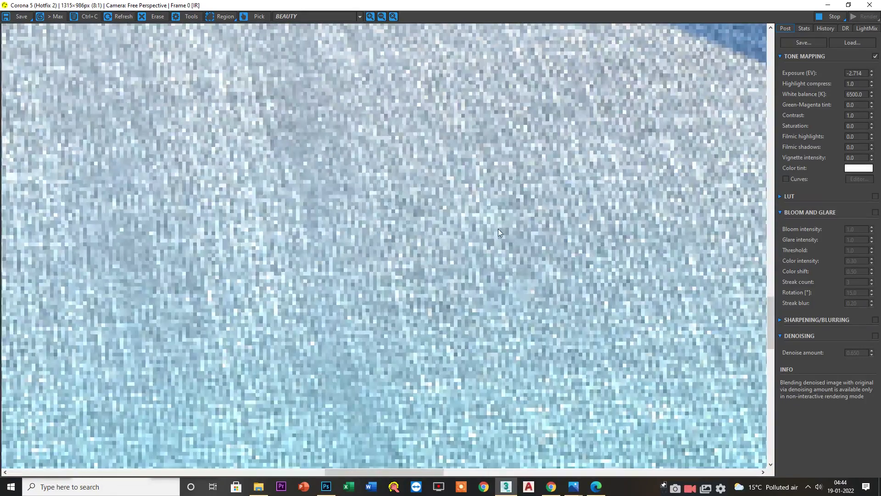
Step: Limit the interactive render to a region on the seat cushion, check the weave up close and stop the render
{"action": "scroll", "coordinate": [498, 229], "scroll_direction": "down", "scroll_amount": 1}
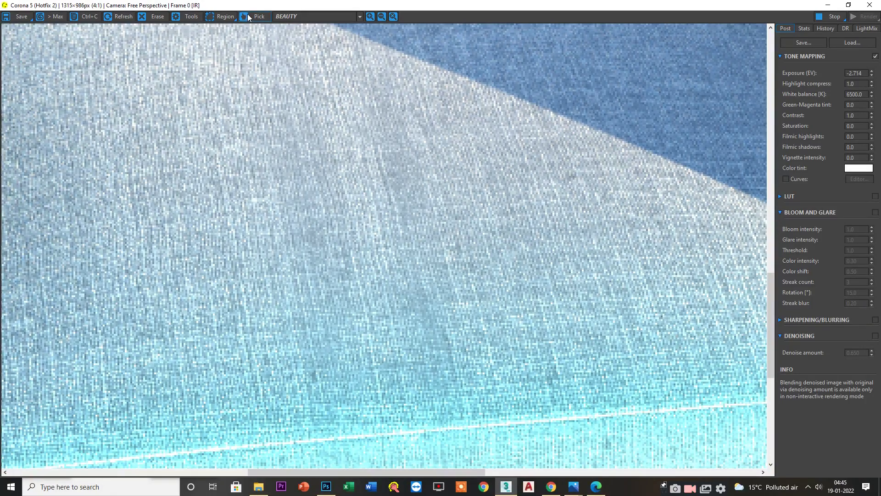
{"action": "scroll", "coordinate": [360, 312], "scroll_direction": "up", "scroll_amount": 2}
{"action": "scroll", "coordinate": [357, 300], "scroll_direction": "down", "scroll_amount": 2}
{"action": "middle_click_drag", "start_coordinate": [406, 298], "coordinate": [343, 287]}
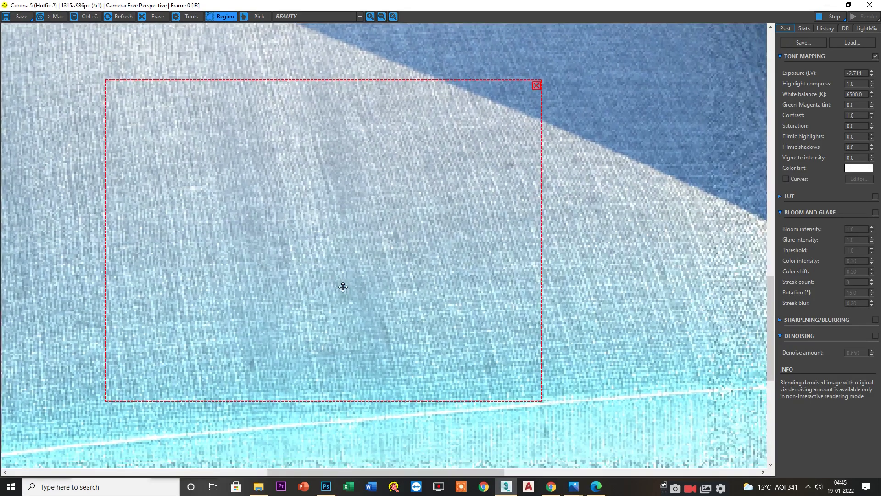
{"action": "scroll", "coordinate": [343, 288], "scroll_direction": "down", "scroll_amount": 1}
{"action": "middle_click_drag", "start_coordinate": [423, 281], "coordinate": [326, 367]}
{"action": "scroll", "coordinate": [344, 335], "scroll_direction": "down", "scroll_amount": 1}
{"action": "scroll", "coordinate": [403, 335], "scroll_direction": "up", "scroll_amount": 2}
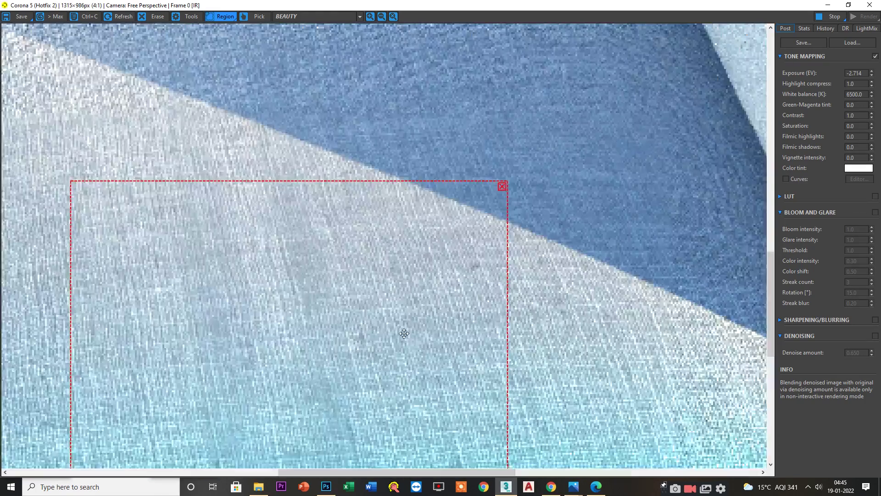
{"action": "scroll", "coordinate": [406, 333], "scroll_direction": "down", "scroll_amount": 1}
{"action": "left_click", "coordinate": [450, 259]}
{"action": "scroll", "coordinate": [452, 267], "scroll_direction": "down", "scroll_amount": 1}
{"action": "left_click", "coordinate": [838, 16]}
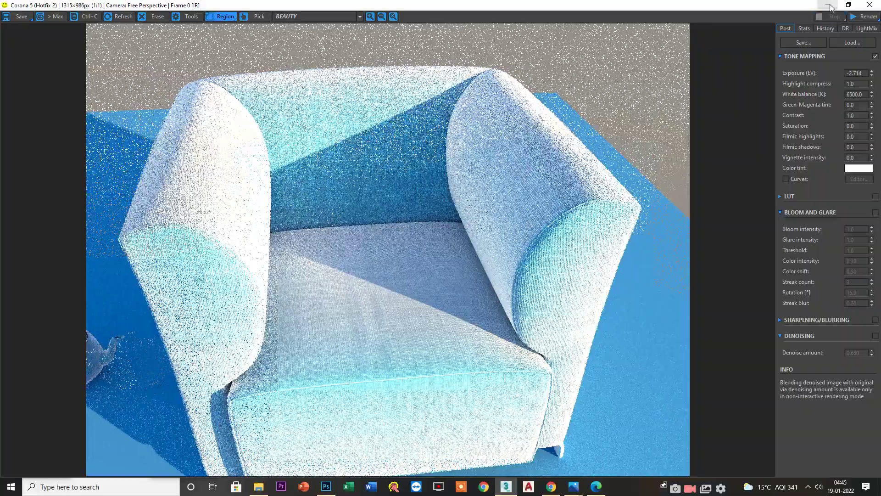
Step: Frame the armchair's seat front and adjoining armrest closely in the perspective viewport and restart the interactive render
{"action": "left_click", "coordinate": [830, 8]}
{"action": "middle_click_drag", "start_coordinate": [633, 206], "coordinate": [468, 250], "text": "alt"}
{"action": "scroll", "coordinate": [556, 213], "scroll_direction": "down", "scroll_amount": 3}
{"action": "scroll", "coordinate": [362, 279], "scroll_direction": "down", "scroll_amount": 3}
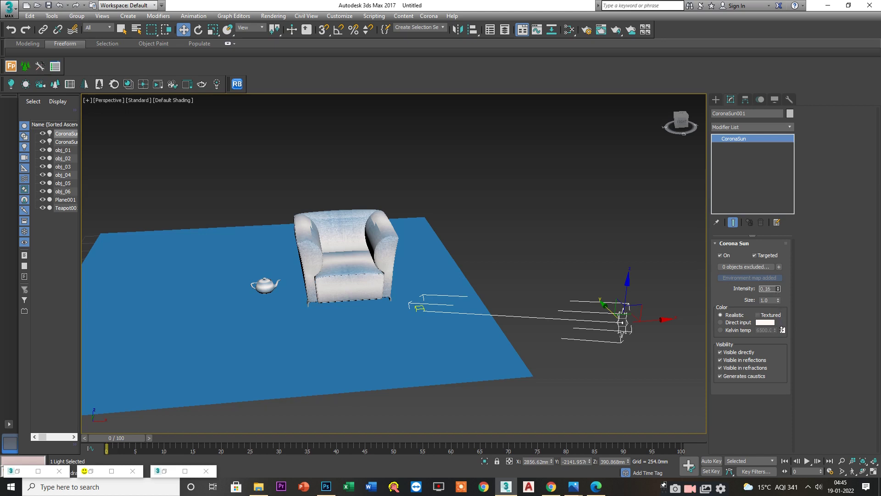
{"action": "scroll", "coordinate": [415, 277], "scroll_direction": "up", "scroll_amount": 10}
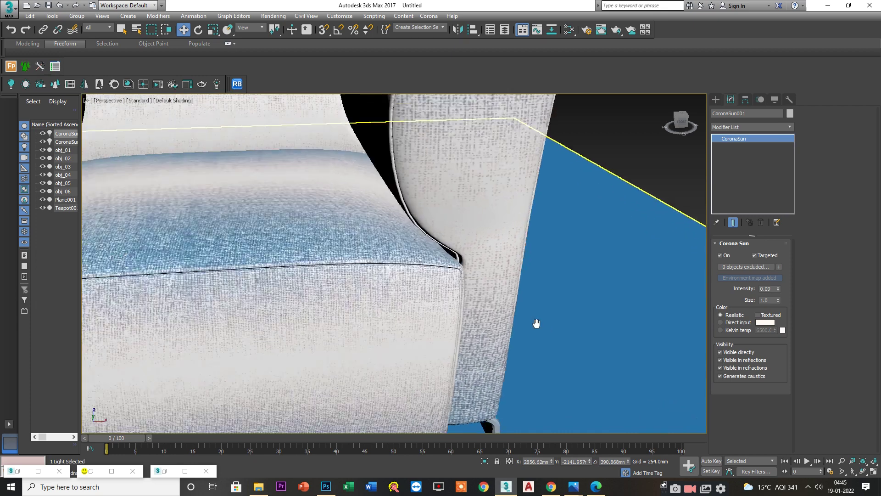
{"action": "left_click", "coordinate": [111, 471]}
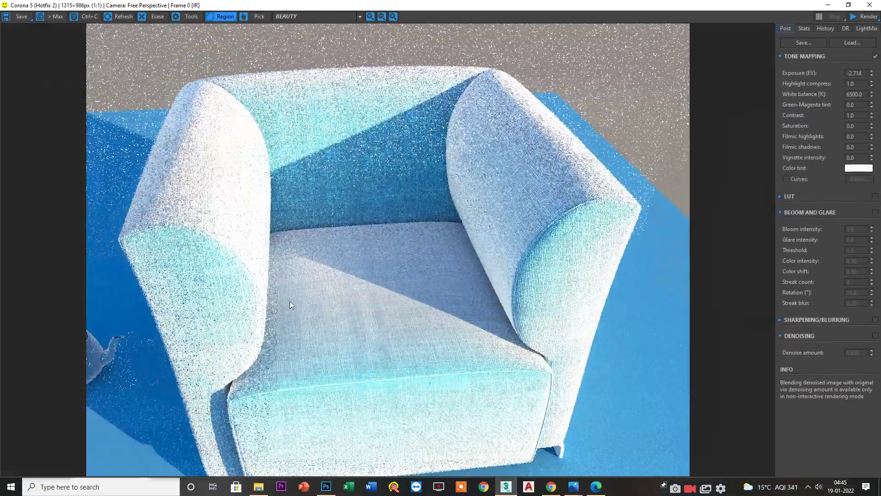
{"action": "scroll", "coordinate": [390, 345], "scroll_direction": "up", "scroll_amount": 1}
{"action": "scroll", "coordinate": [494, 285], "scroll_direction": "down", "scroll_amount": 1}
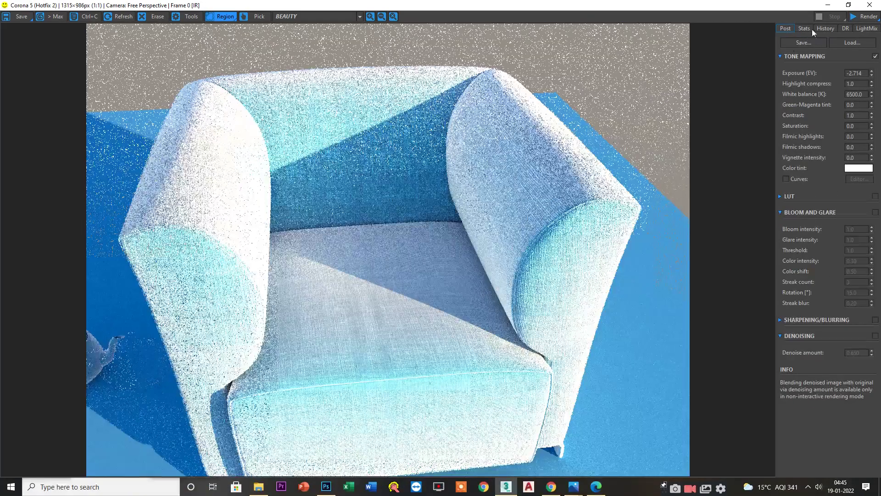
{"action": "left_click", "coordinate": [860, 29]}
Step: Examine the fabric weave on the seat's front face, front seam and cushion corner in the interactive render
{"action": "scroll", "coordinate": [459, 307], "scroll_direction": "up", "scroll_amount": 1}
{"action": "middle_click_drag", "start_coordinate": [458, 307], "coordinate": [503, 99]}
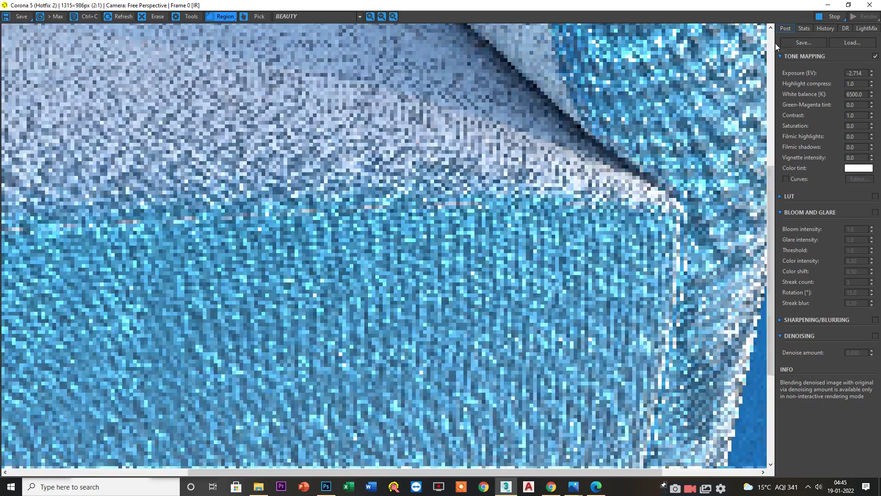
{"action": "scroll", "coordinate": [508, 260], "scroll_direction": "down", "scroll_amount": 1}
{"action": "scroll", "coordinate": [535, 187], "scroll_direction": "up", "scroll_amount": 1}
{"action": "middle_click_drag", "start_coordinate": [534, 187], "coordinate": [545, 169]}
{"action": "middle_click_drag", "start_coordinate": [465, 233], "coordinate": [454, 172]}
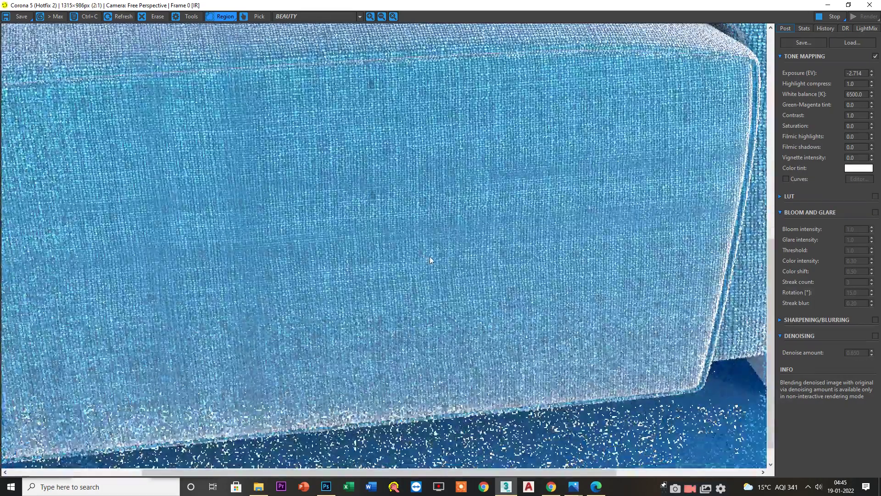
{"action": "scroll", "coordinate": [430, 260], "scroll_direction": "down", "scroll_amount": 1}
{"action": "scroll", "coordinate": [430, 326], "scroll_direction": "up", "scroll_amount": 1}
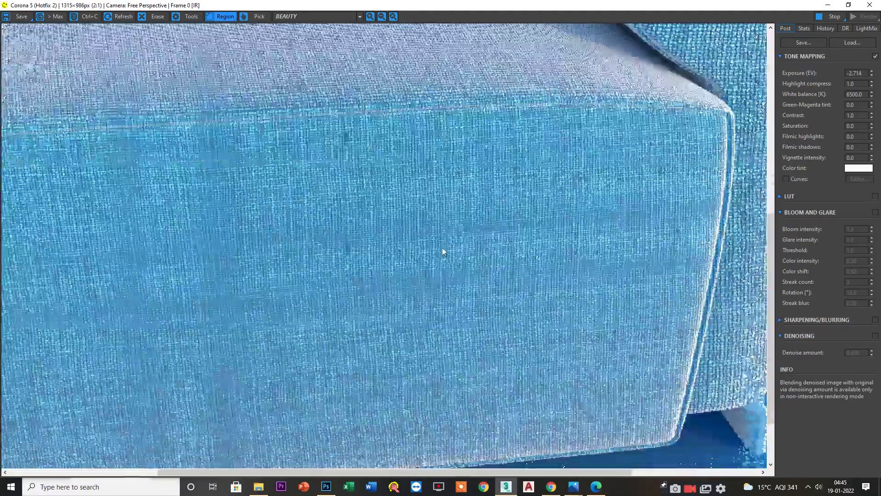
{"action": "scroll", "coordinate": [467, 294], "scroll_direction": "down", "scroll_amount": 1}
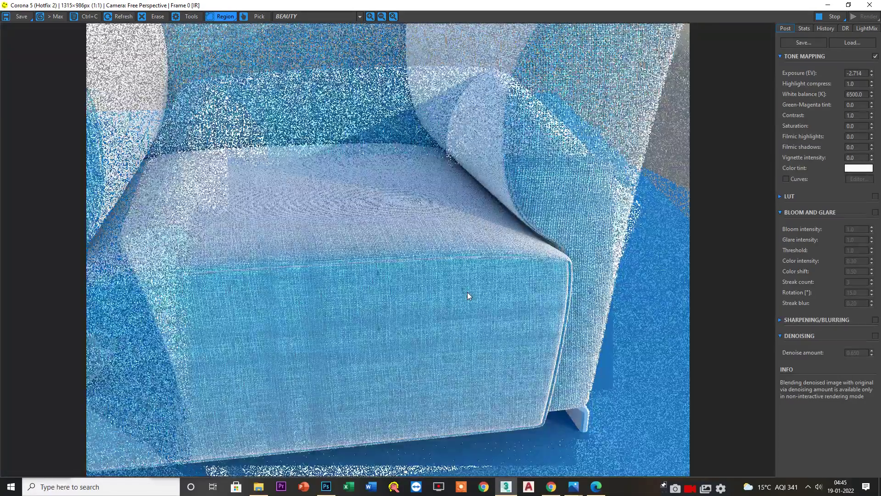
{"action": "scroll", "coordinate": [467, 292], "scroll_direction": "up", "scroll_amount": 1}
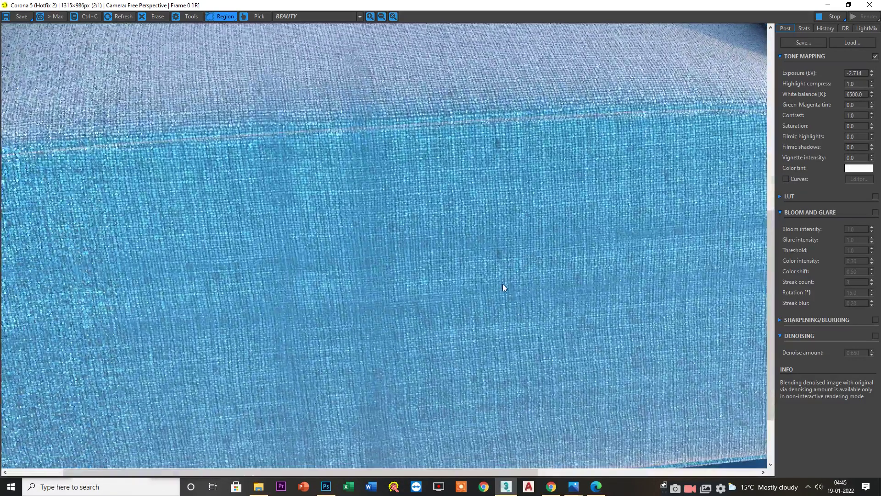
{"action": "middle_click_drag", "start_coordinate": [503, 284], "coordinate": [476, 295]}
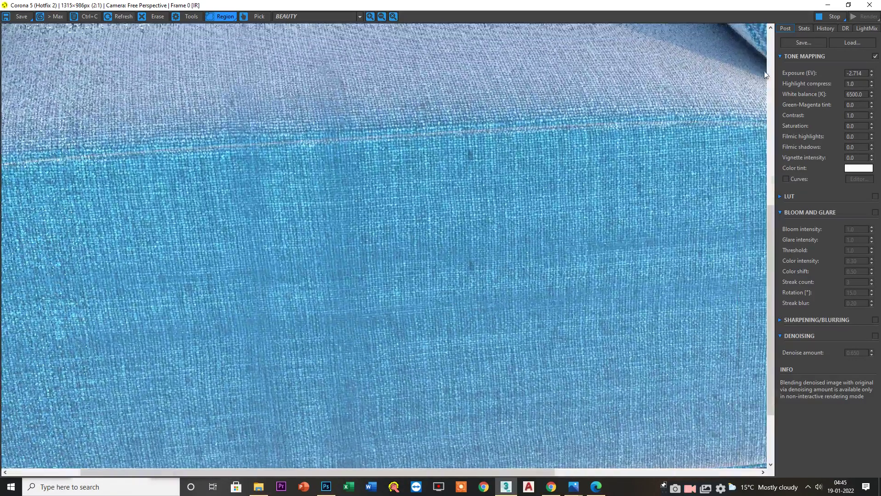
Step: Return to the perspective viewport and examine the fabric on the seat cushion and armrests from several distances
{"action": "left_click", "coordinate": [827, 5]}
{"action": "scroll", "coordinate": [511, 258], "scroll_direction": "up", "scroll_amount": 2}
{"action": "middle_click_drag", "start_coordinate": [512, 258], "coordinate": [517, 285]}
{"action": "scroll", "coordinate": [517, 285], "scroll_direction": "down", "scroll_amount": 5}
{"action": "scroll", "coordinate": [426, 295], "scroll_direction": "up", "scroll_amount": 4}
{"action": "middle_click_drag", "start_coordinate": [409, 309], "coordinate": [463, 275]}
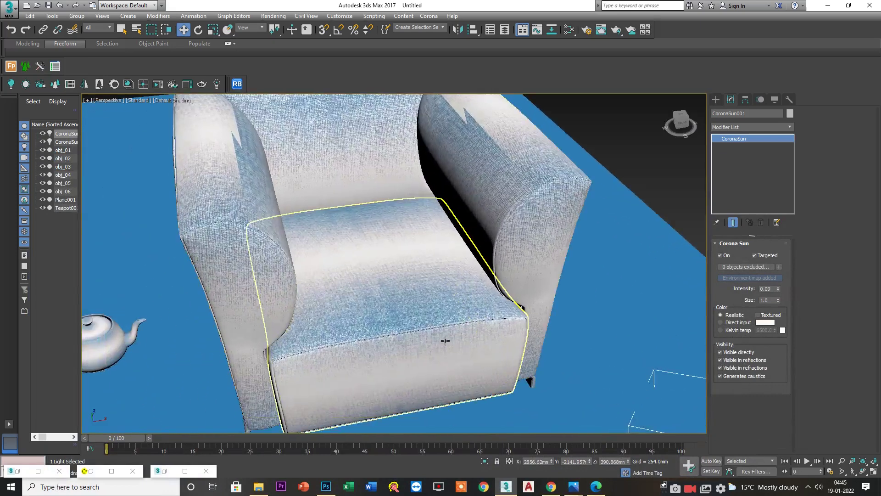
{"action": "scroll", "coordinate": [444, 340], "scroll_direction": "up", "scroll_amount": 1}
{"action": "scroll", "coordinate": [444, 340], "scroll_direction": "up", "scroll_amount": 1}
{"action": "middle_click_drag", "start_coordinate": [383, 347], "coordinate": [427, 331]}
{"action": "scroll", "coordinate": [427, 327], "scroll_direction": "up", "scroll_amount": 4}
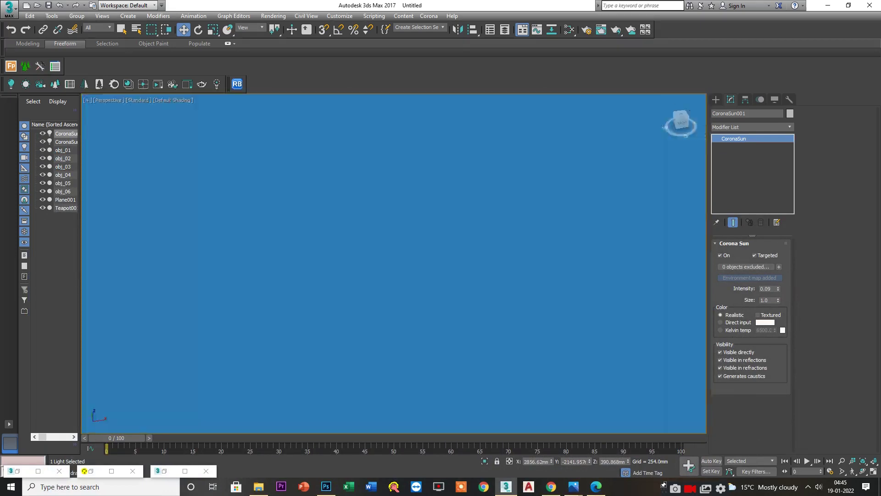
{"action": "scroll", "coordinate": [427, 327], "scroll_direction": "down", "scroll_amount": 3}
Step: Switch to Chrome and enter "welevt" as a web search in a new tab
{"action": "left_click", "coordinate": [555, 488]}
{"action": "left_click", "coordinate": [554, 487]}
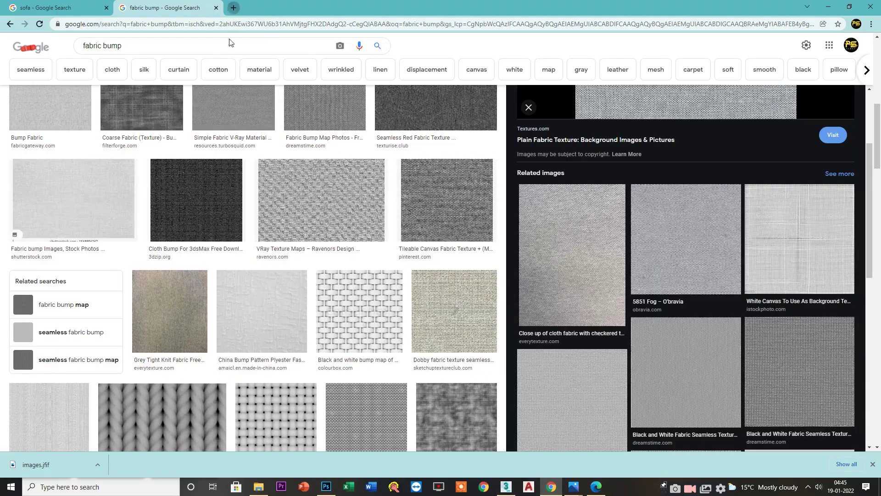
{"action": "key", "text": "ctrl+t"}
{"action": "type", "text": "welevt"}
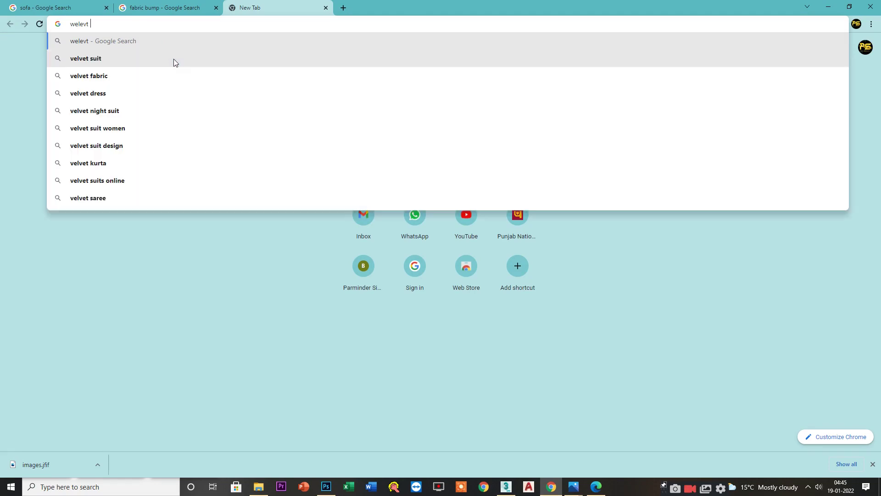